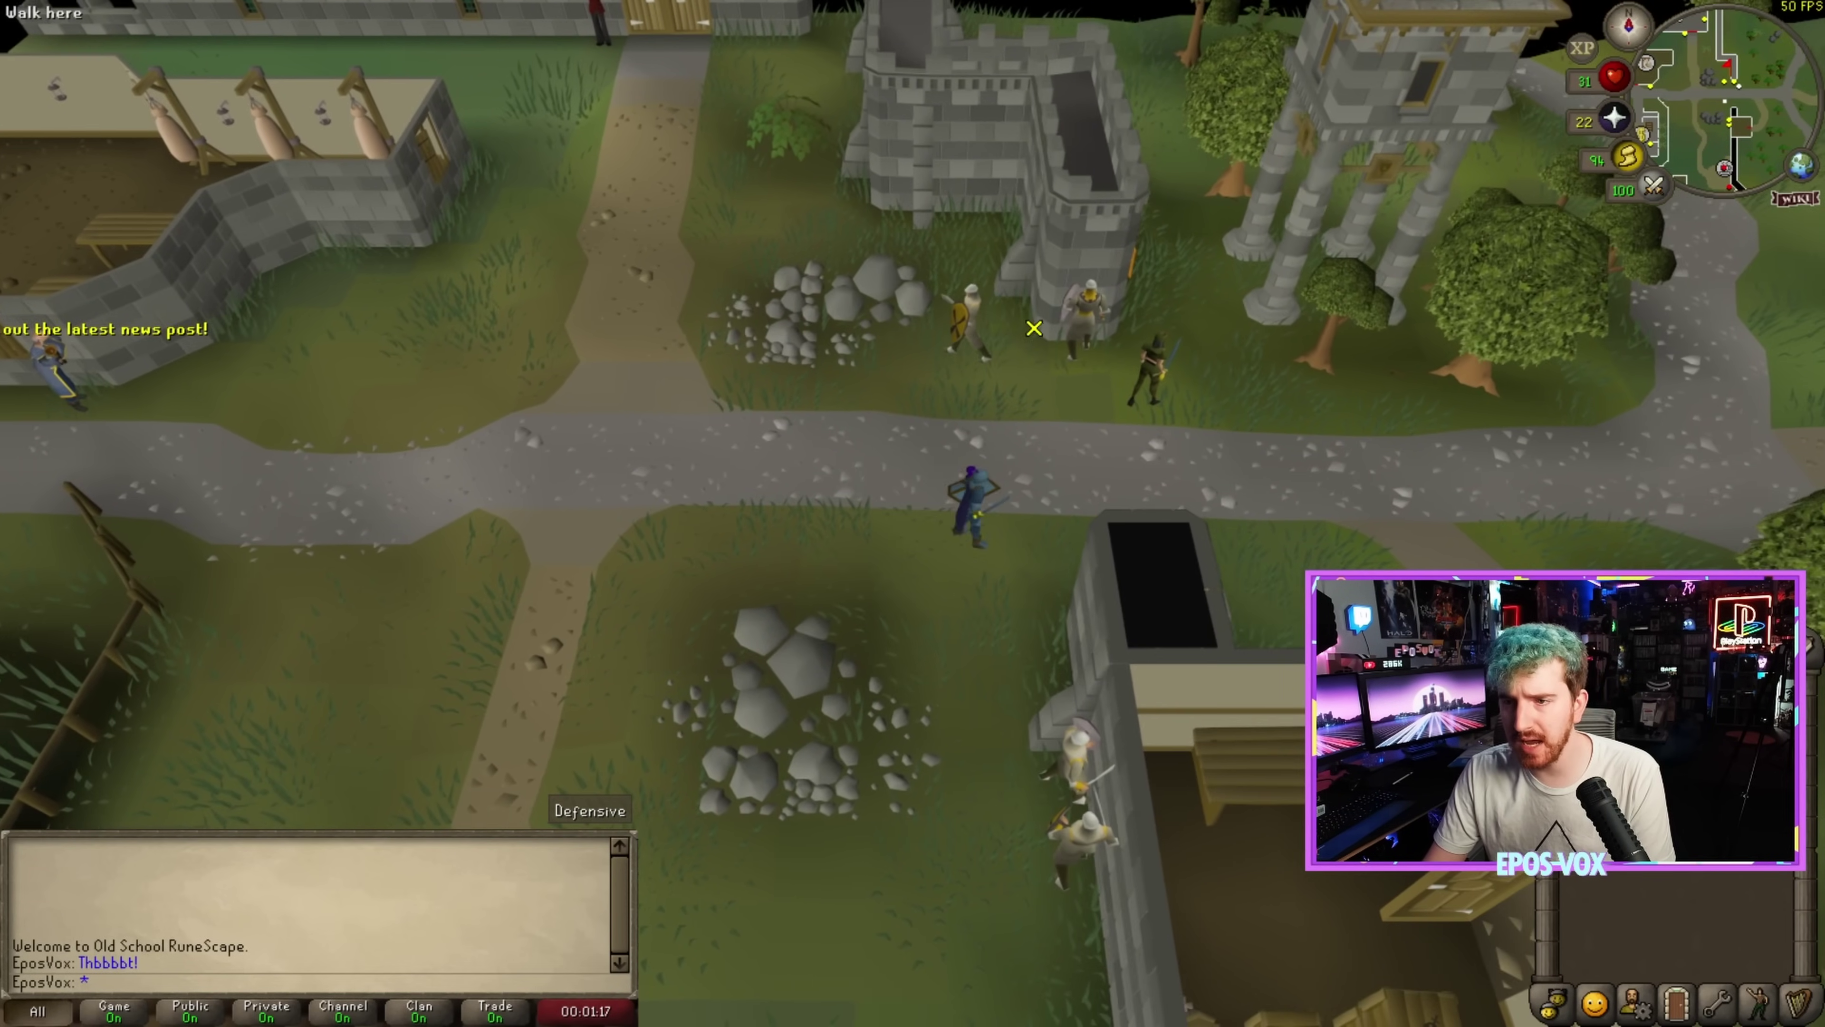
pyautogui.click(977, 403)
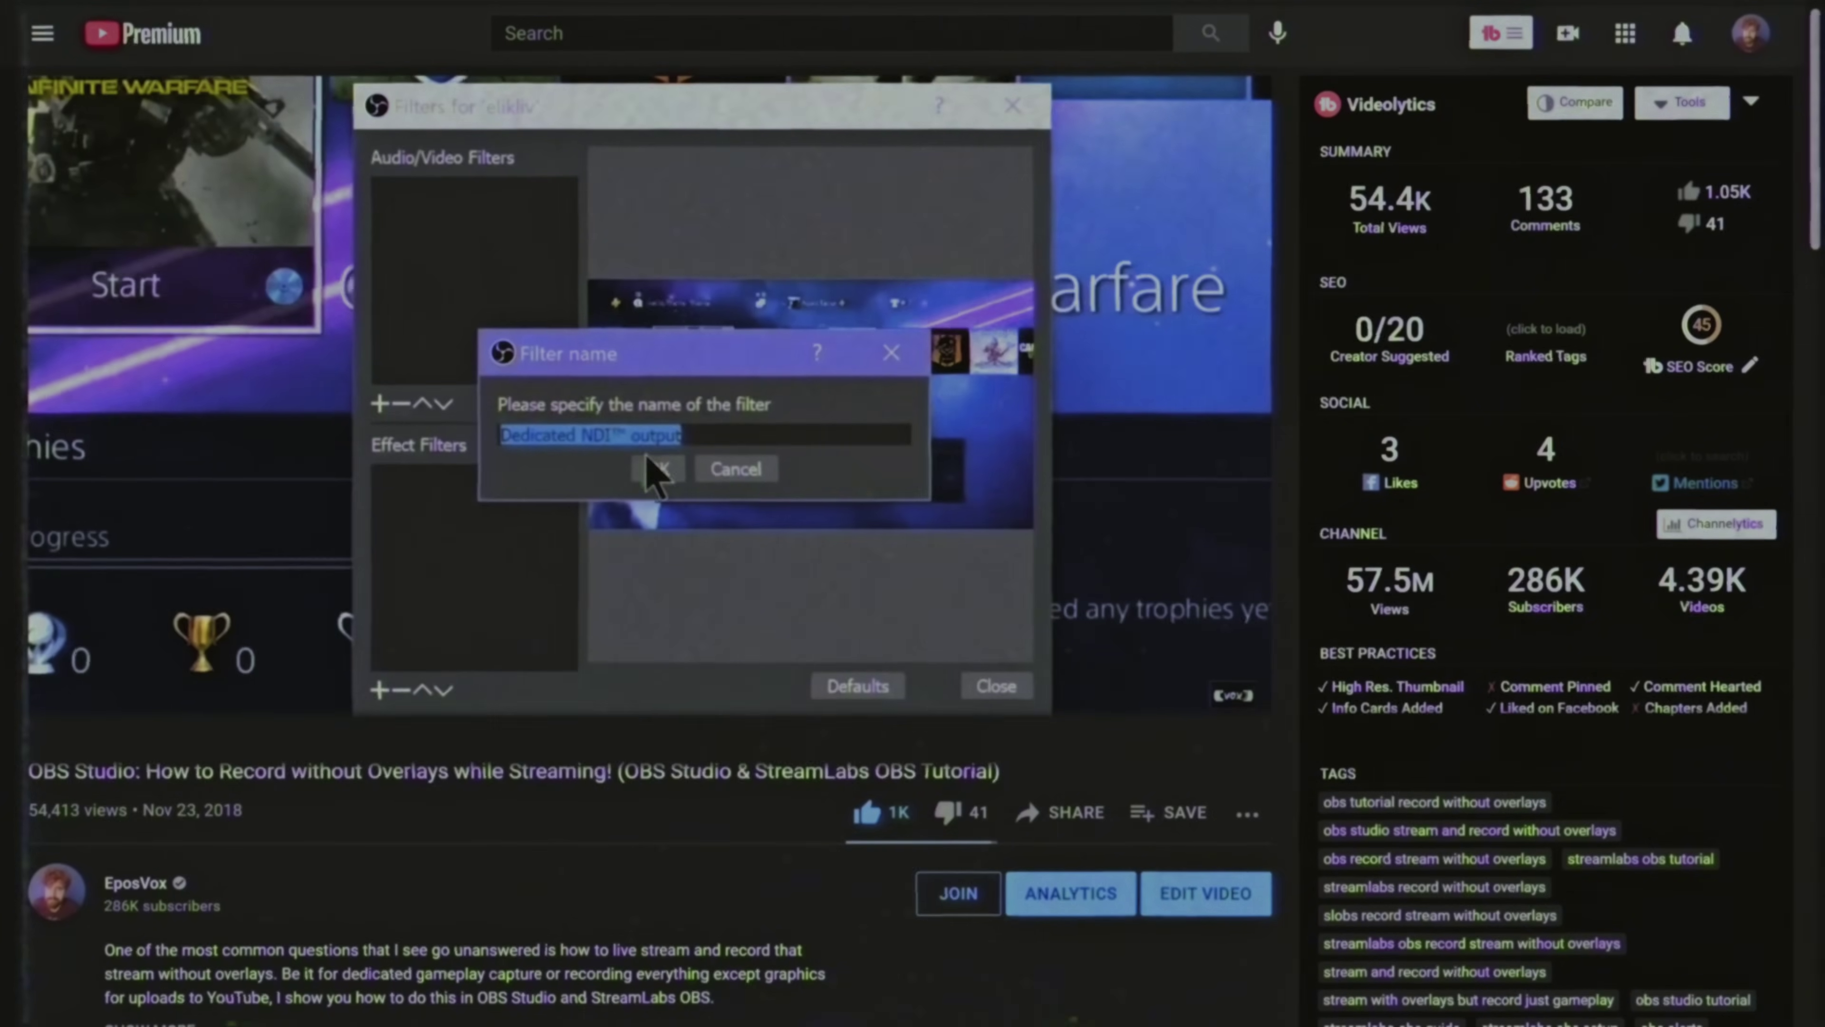
pyautogui.click(632, 473)
pyautogui.hotkey('ctrl', 'a')
pyautogui.write('Gameplay Only')
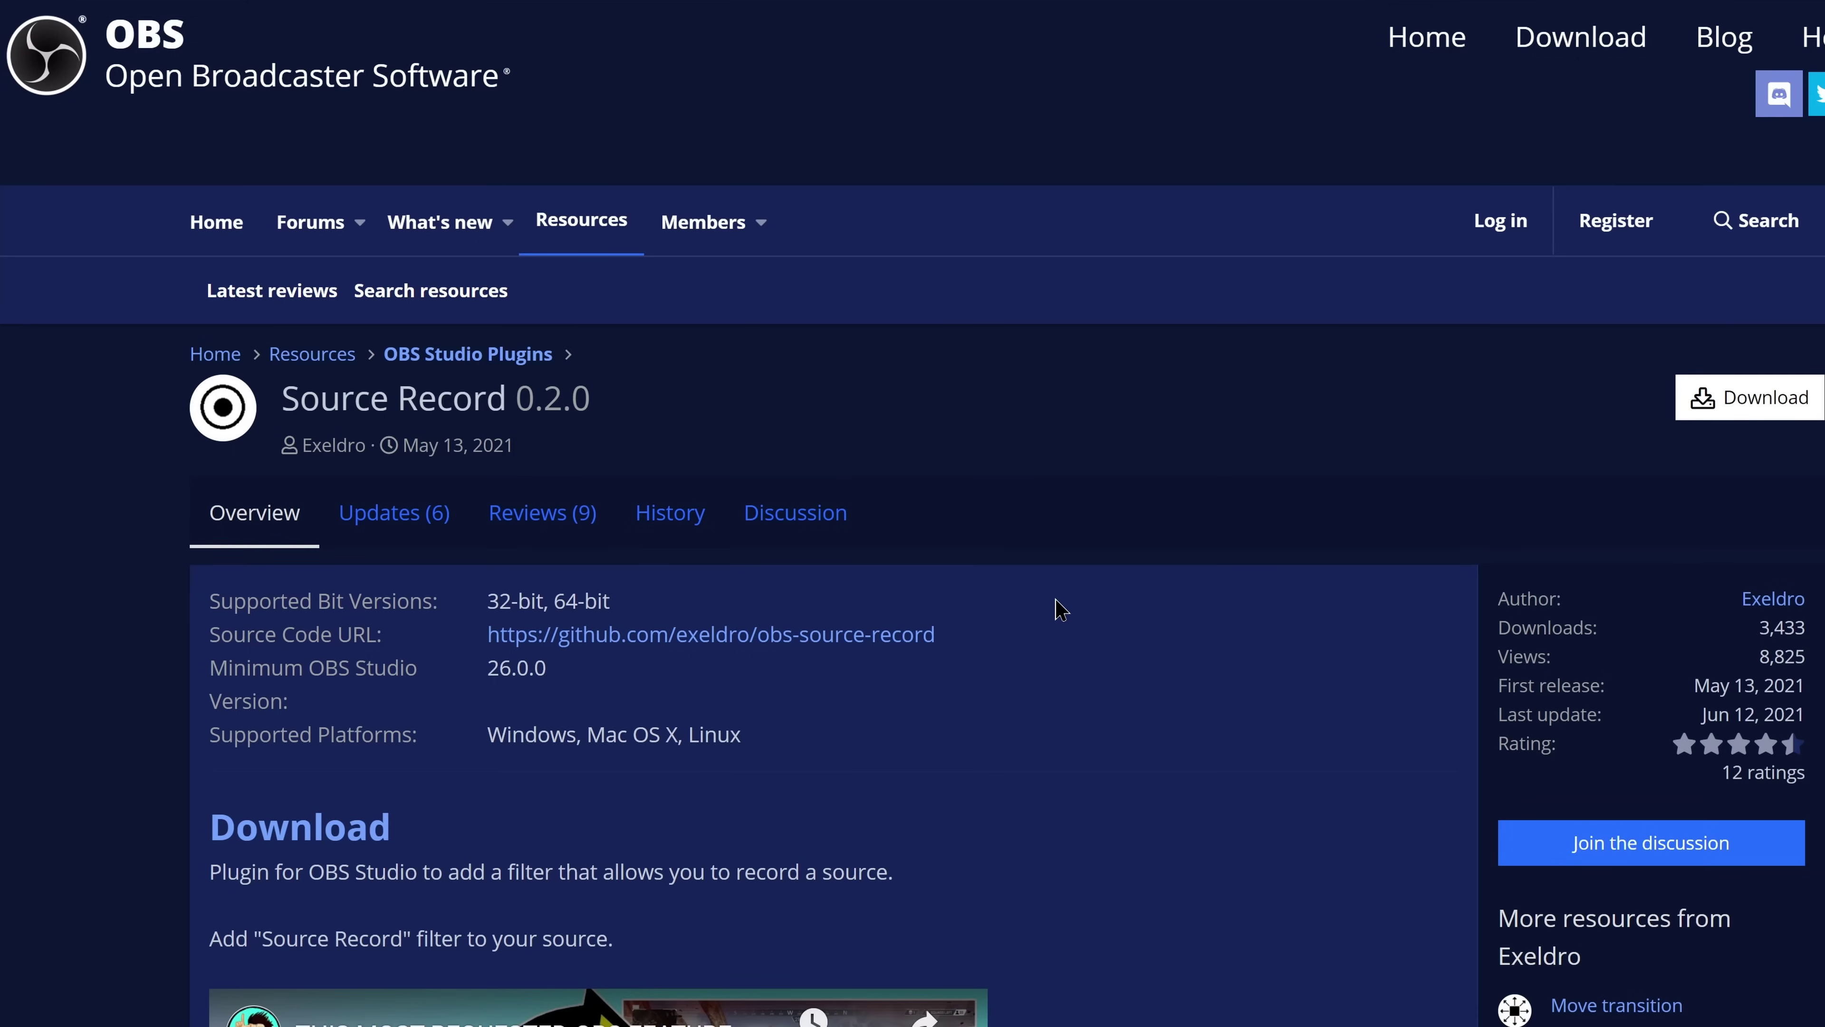
# - Download the Source Record 0.2.0 plugin from its OBS resource page
pyautogui.click(1774, 421)
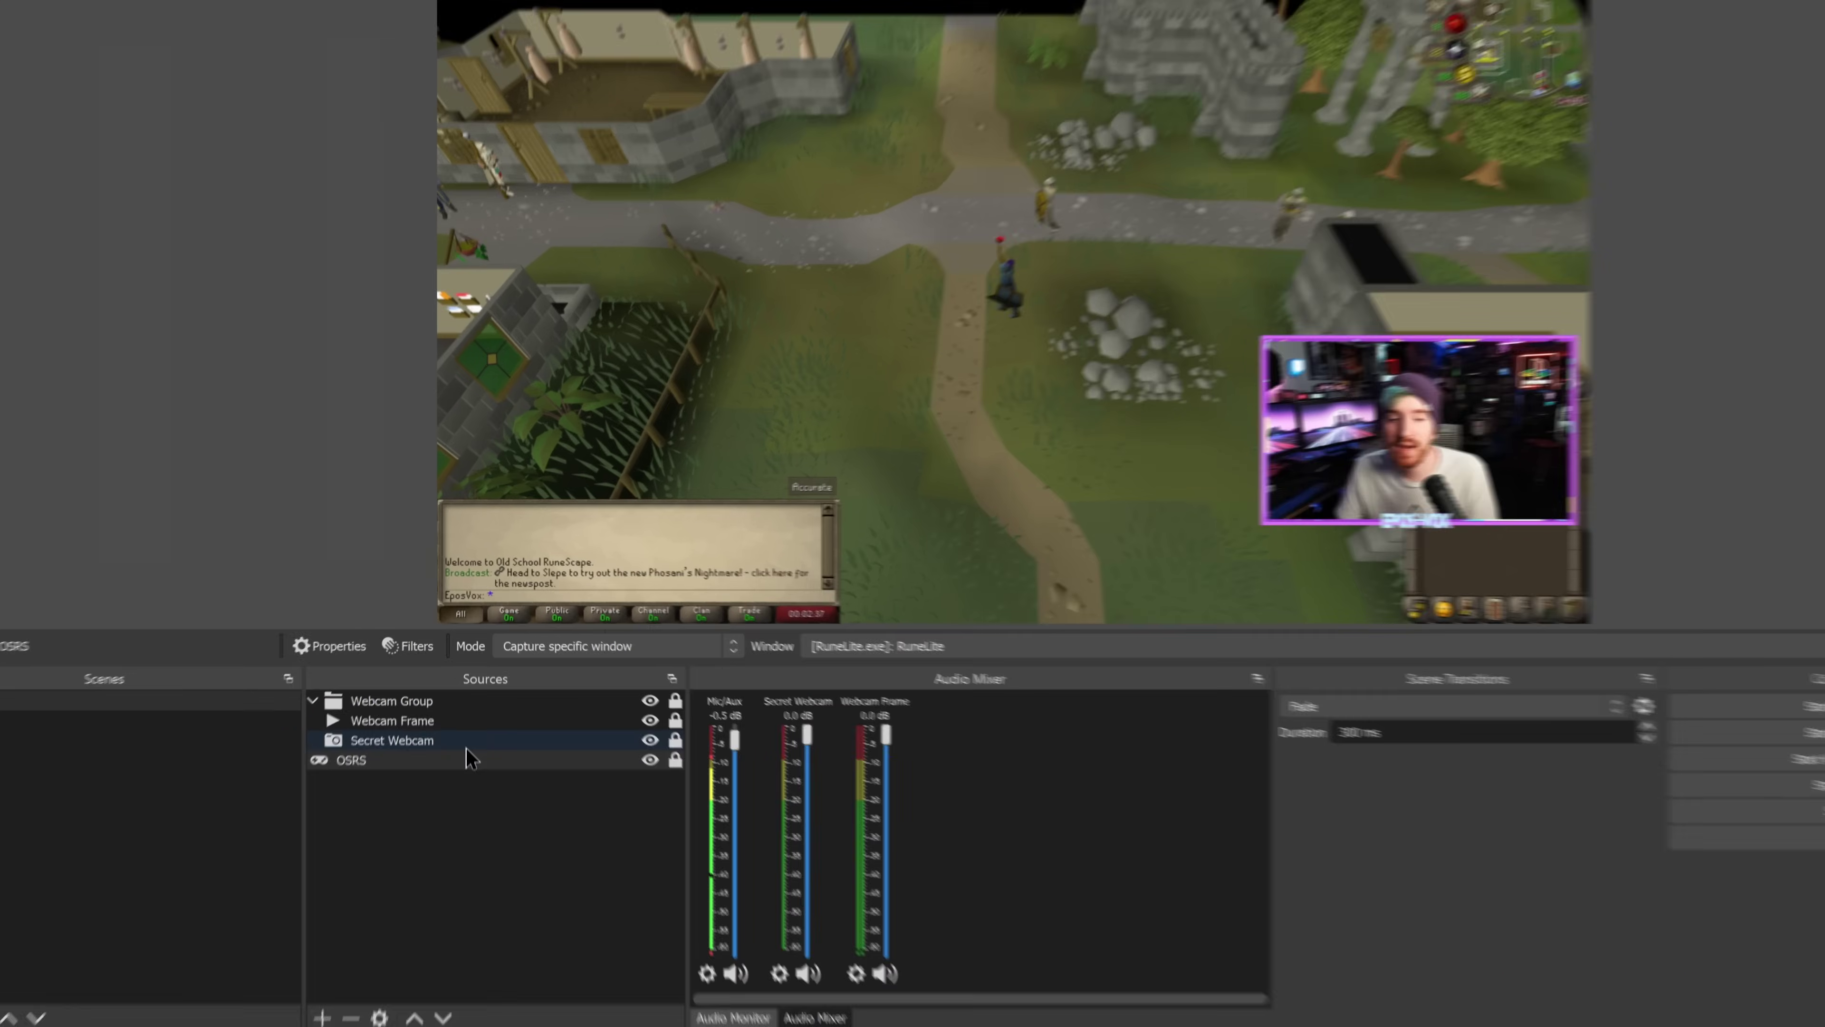
# - Add a Source Record filter named Gameplay Record to the OSRS source
pyautogui.rightClick(469, 727)
pyautogui.click(540, 928)
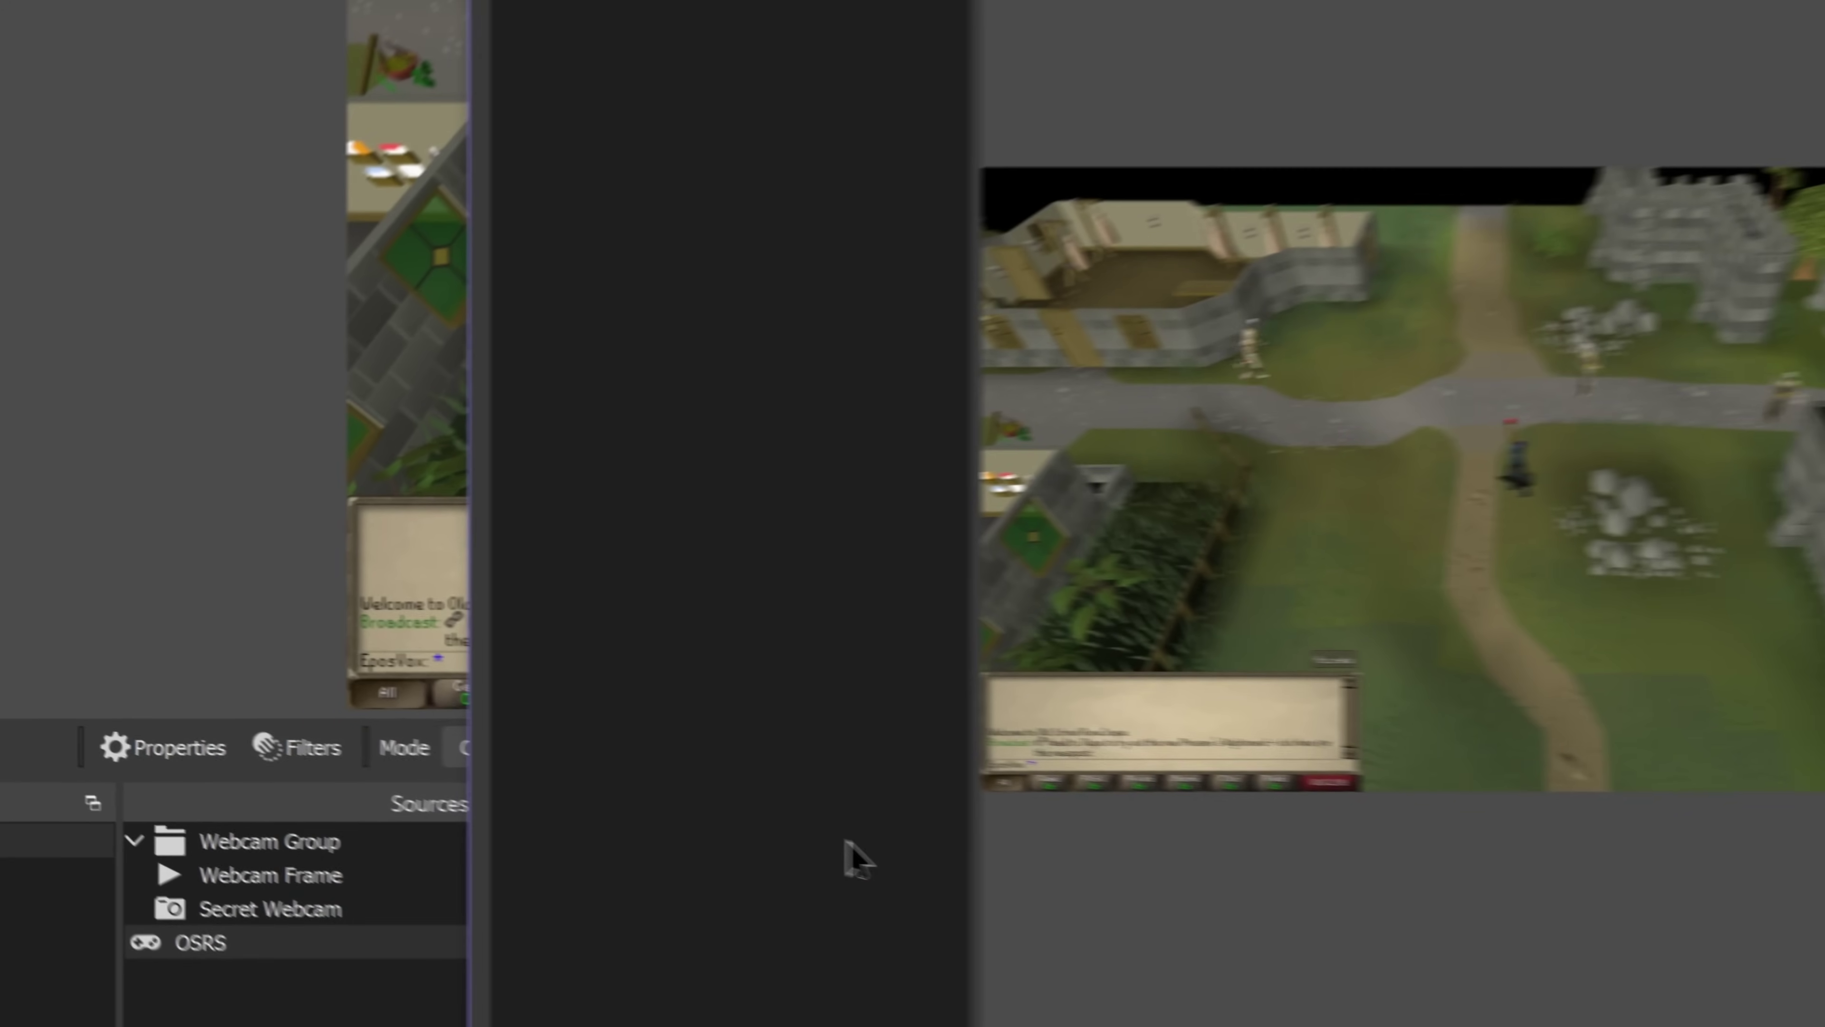
pyautogui.click(300, 996)
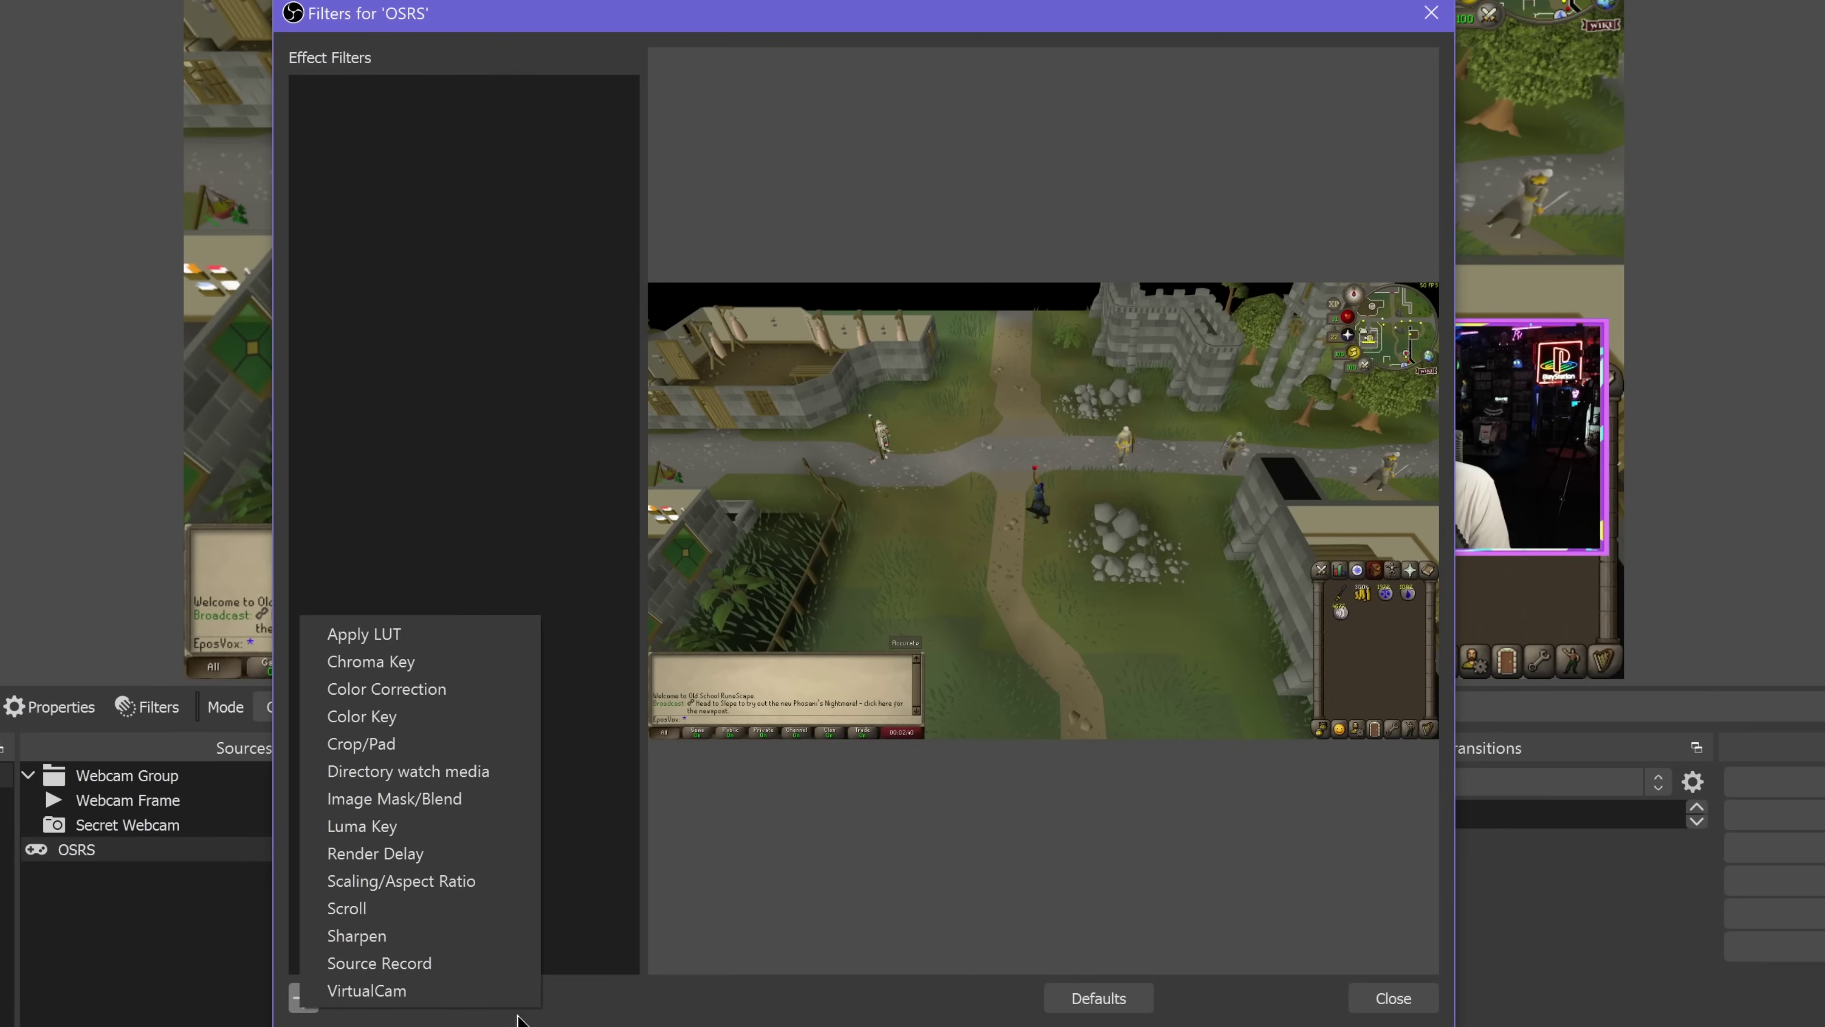
pyautogui.click(490, 966)
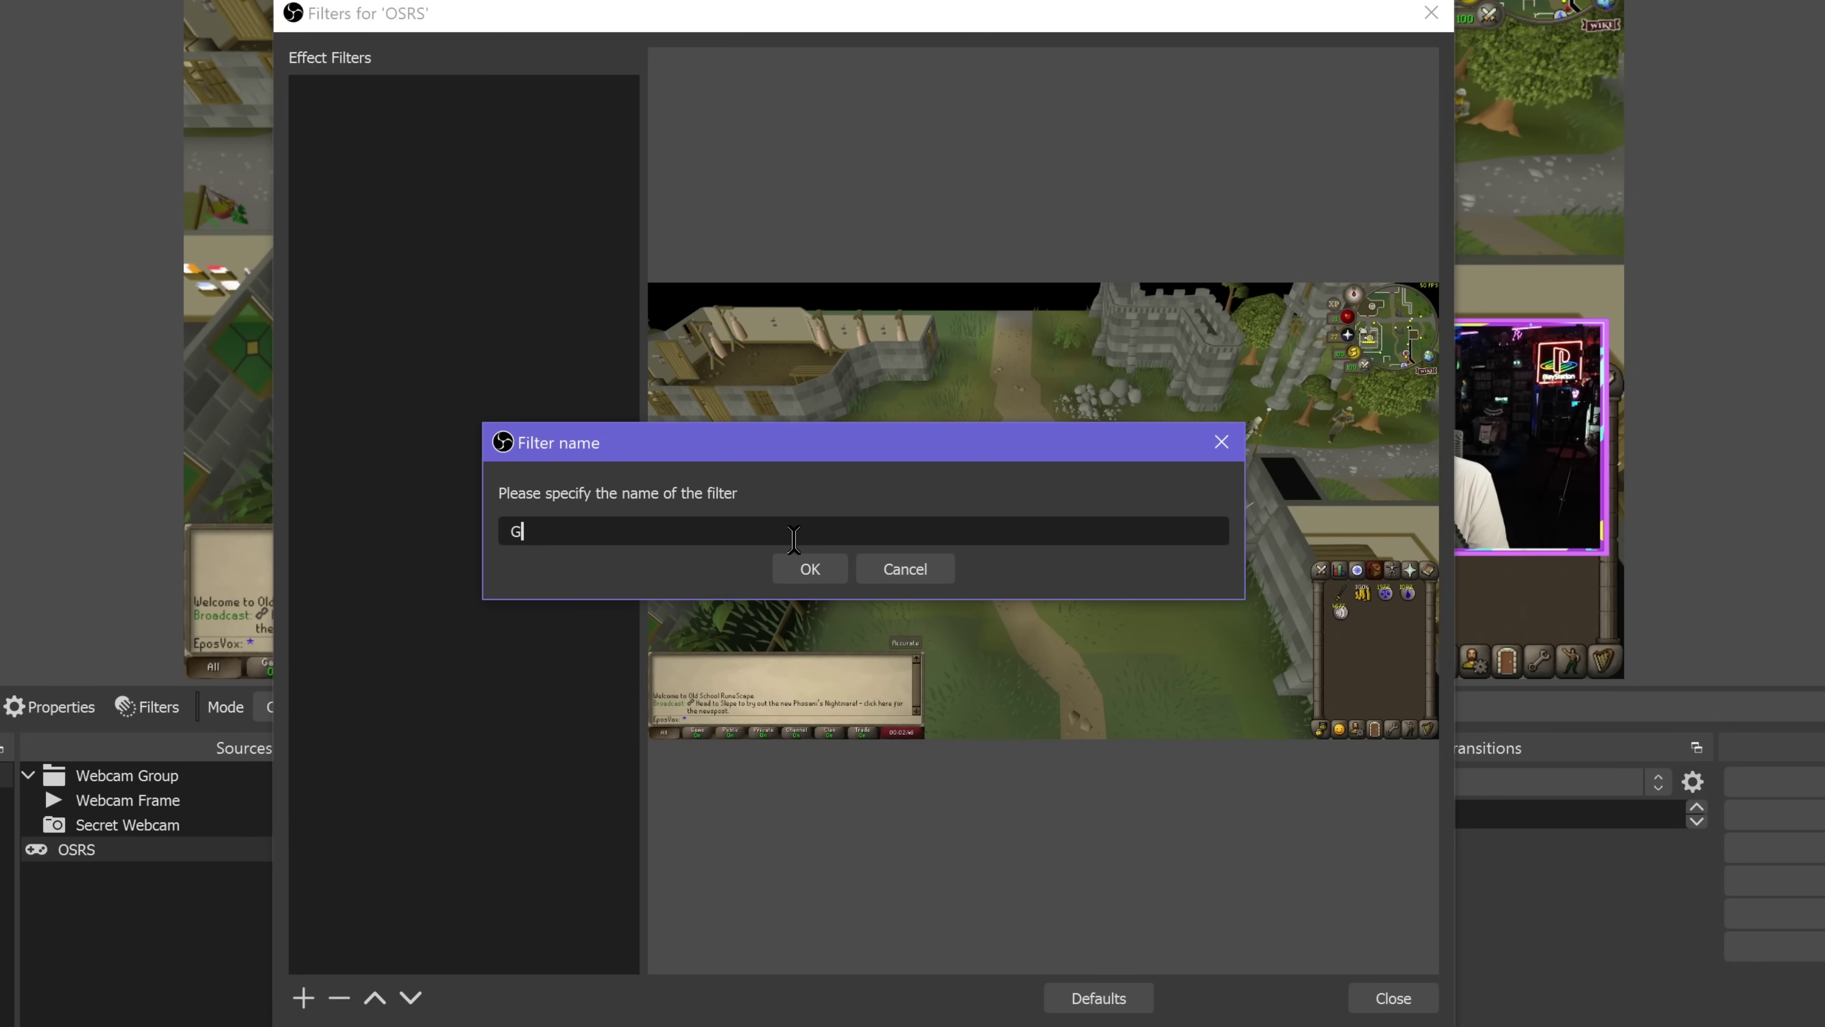
pyautogui.write('d')
pyautogui.press('Return')
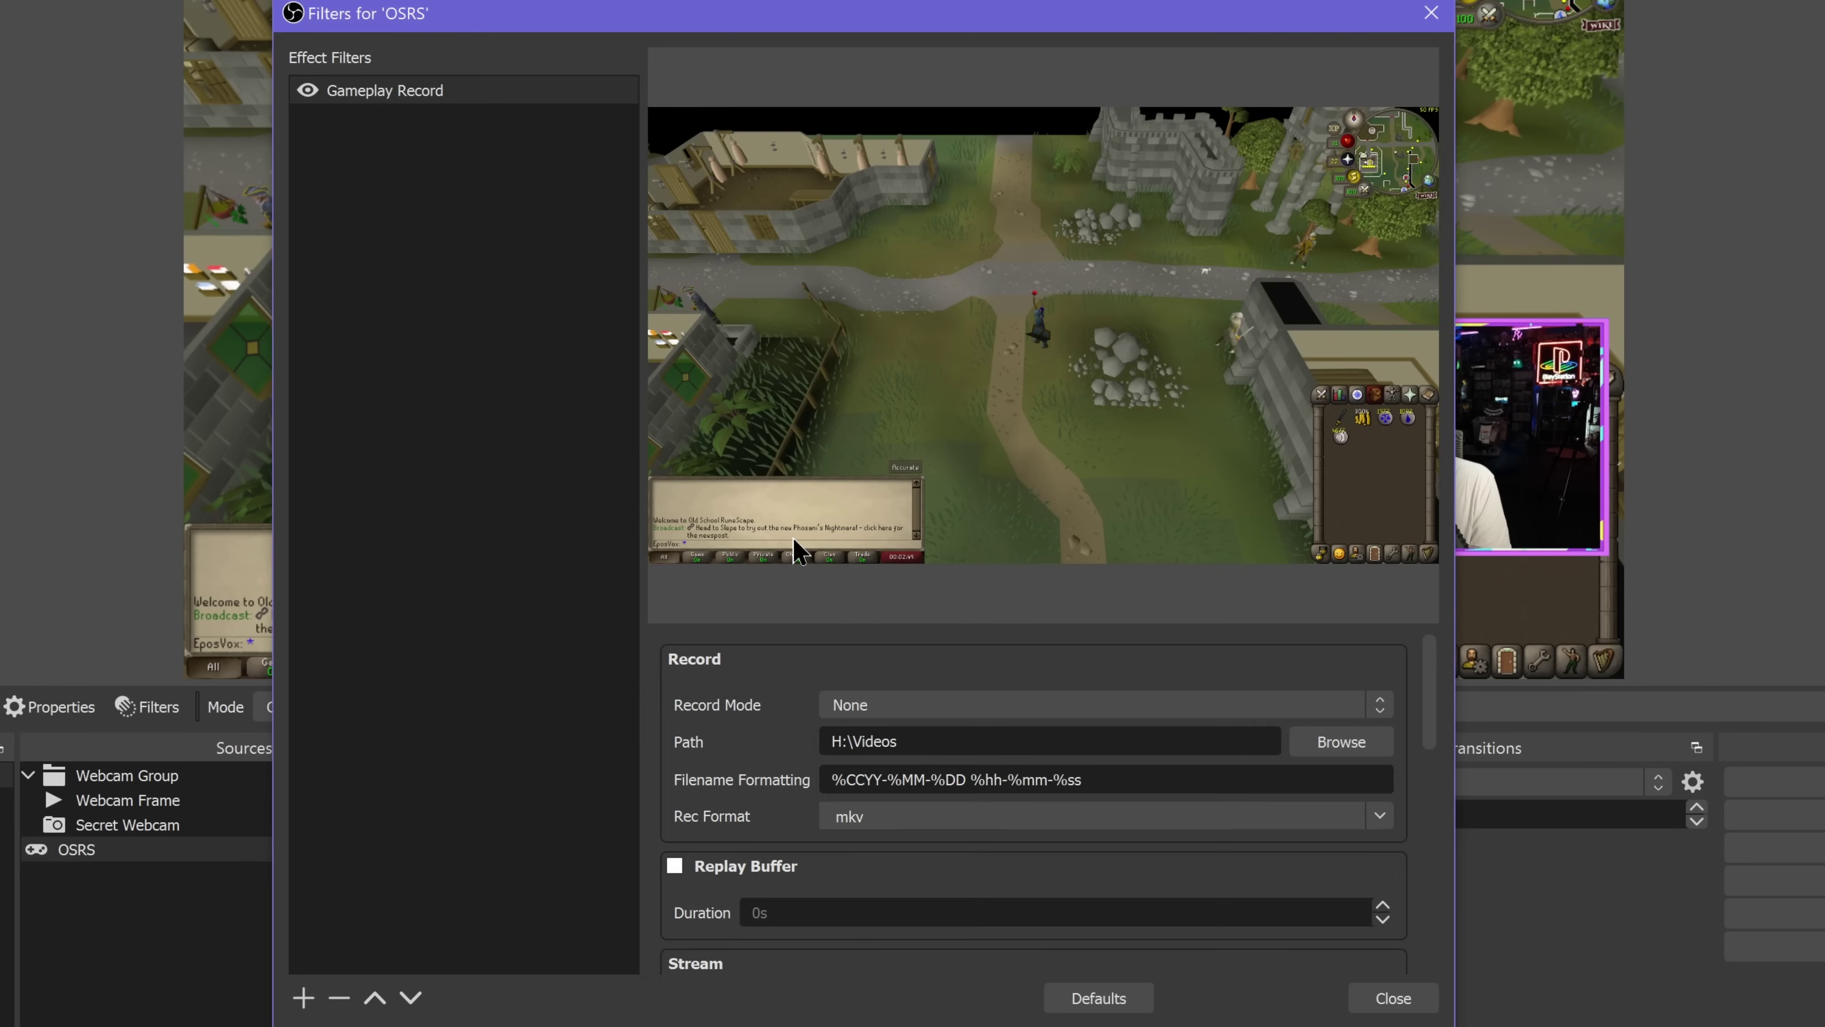
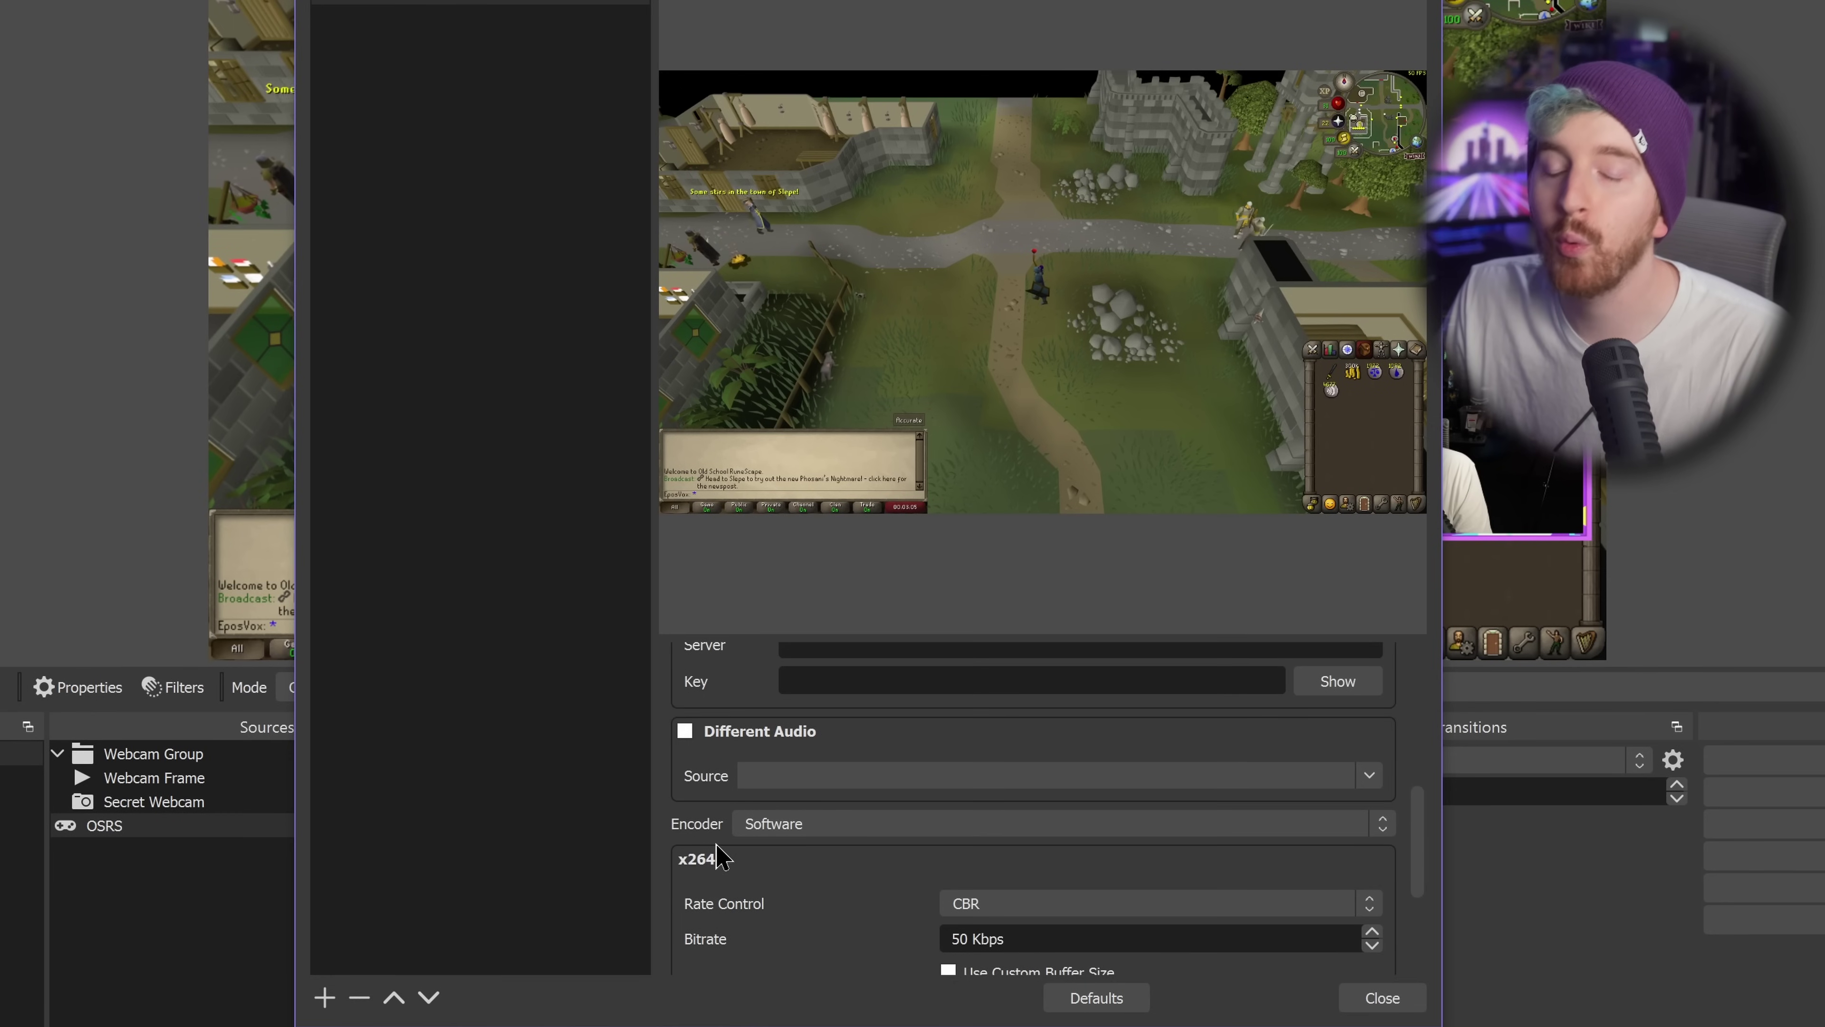
# - Set the Gameplay Record filter's Record Mode to Always after checking the available modes
pyautogui.scroll(5, 690, 948)
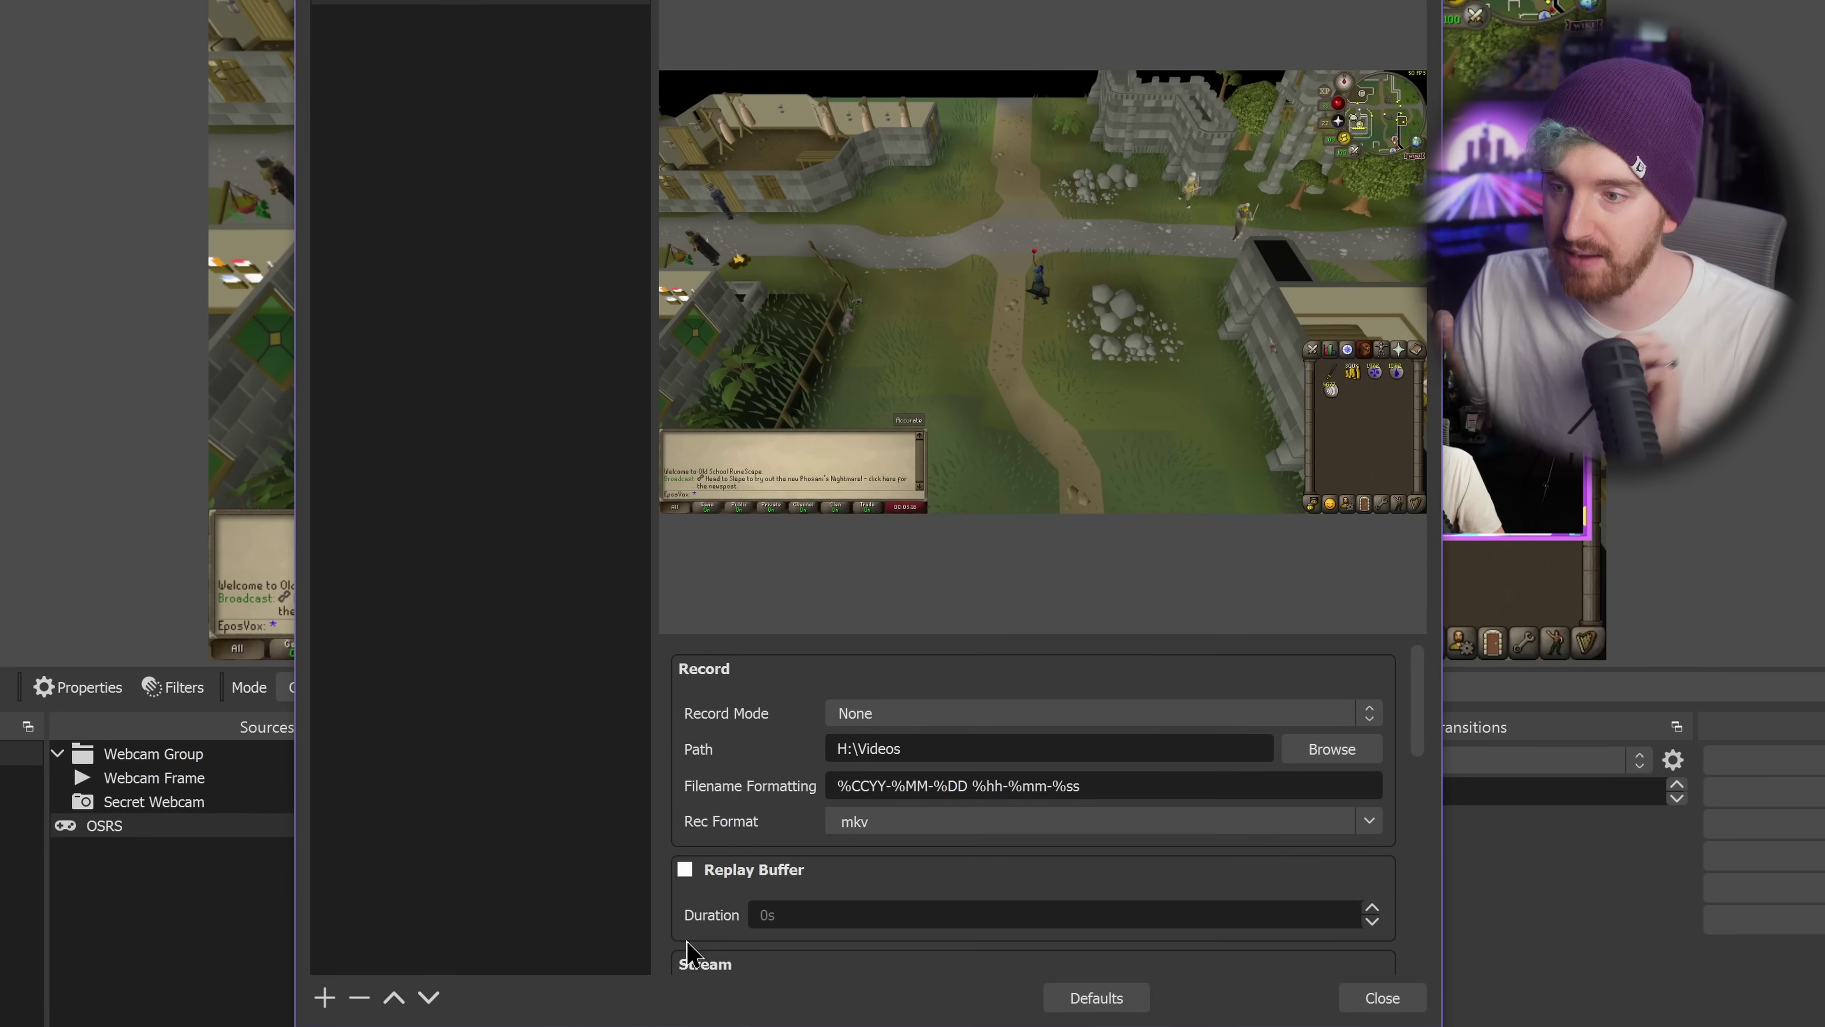
pyautogui.click(914, 715)
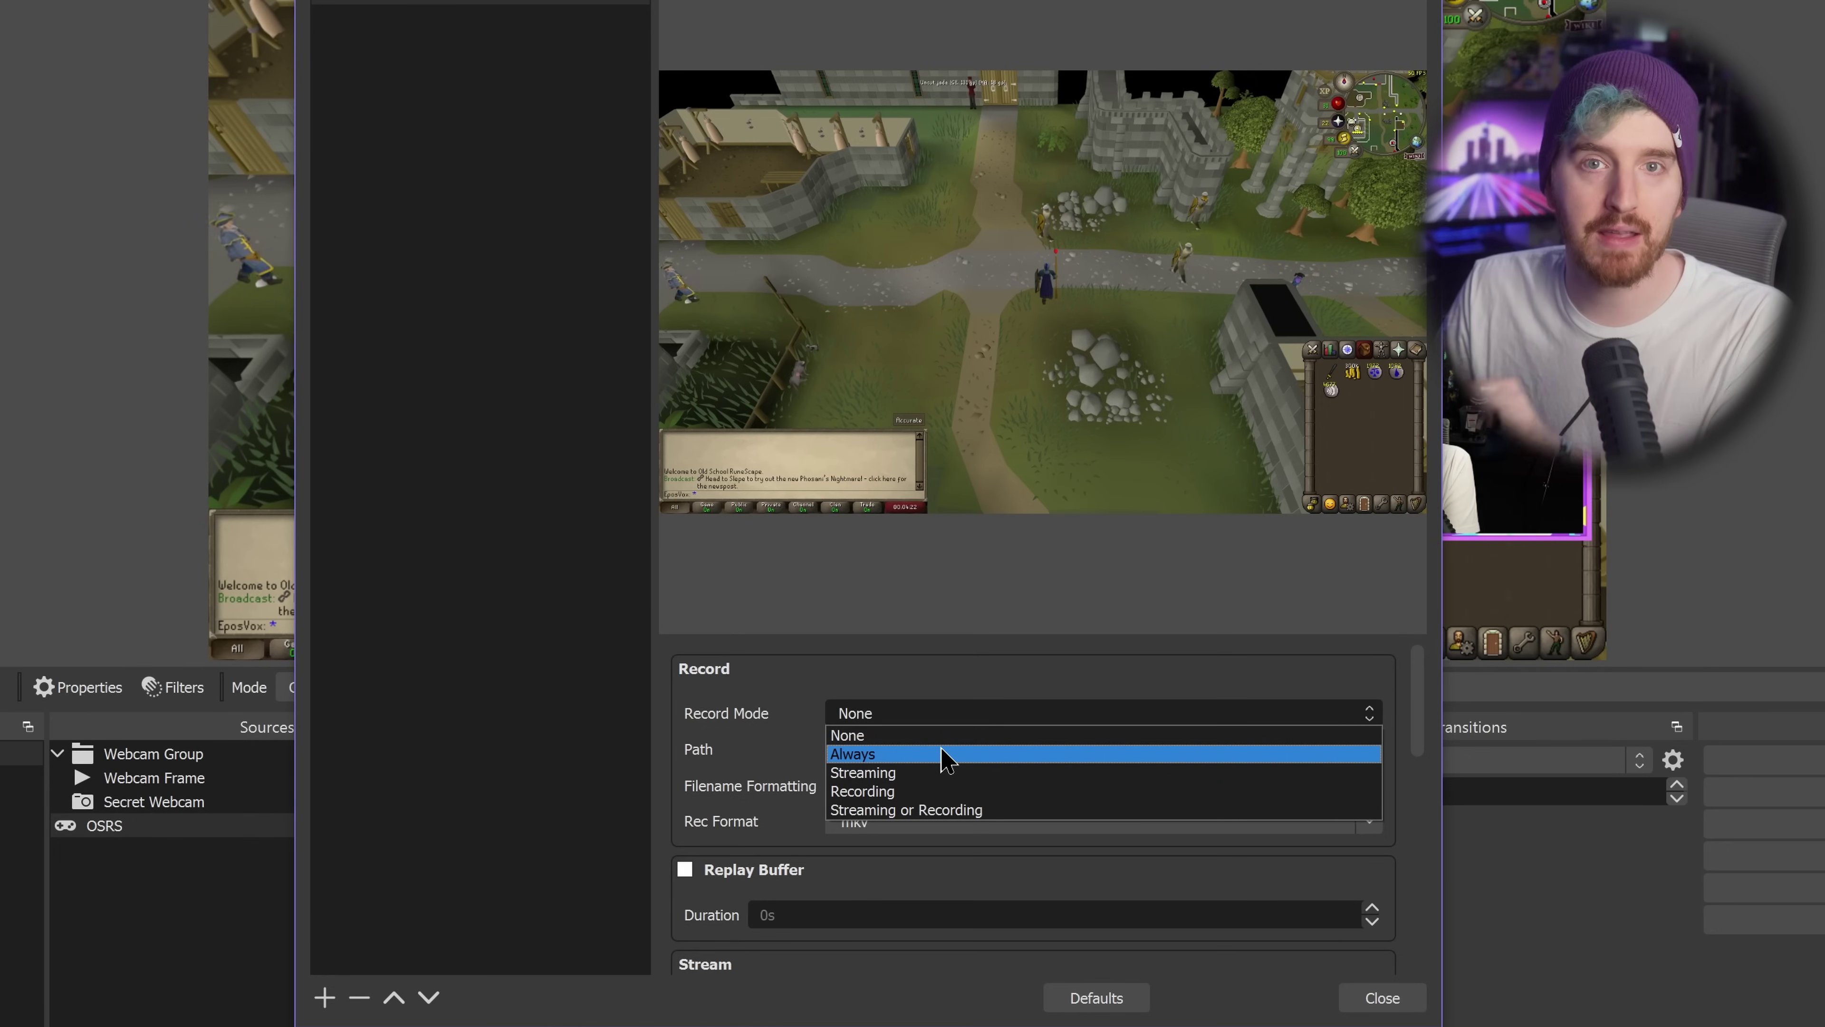
pyautogui.click(944, 755)
pyautogui.click(956, 728)
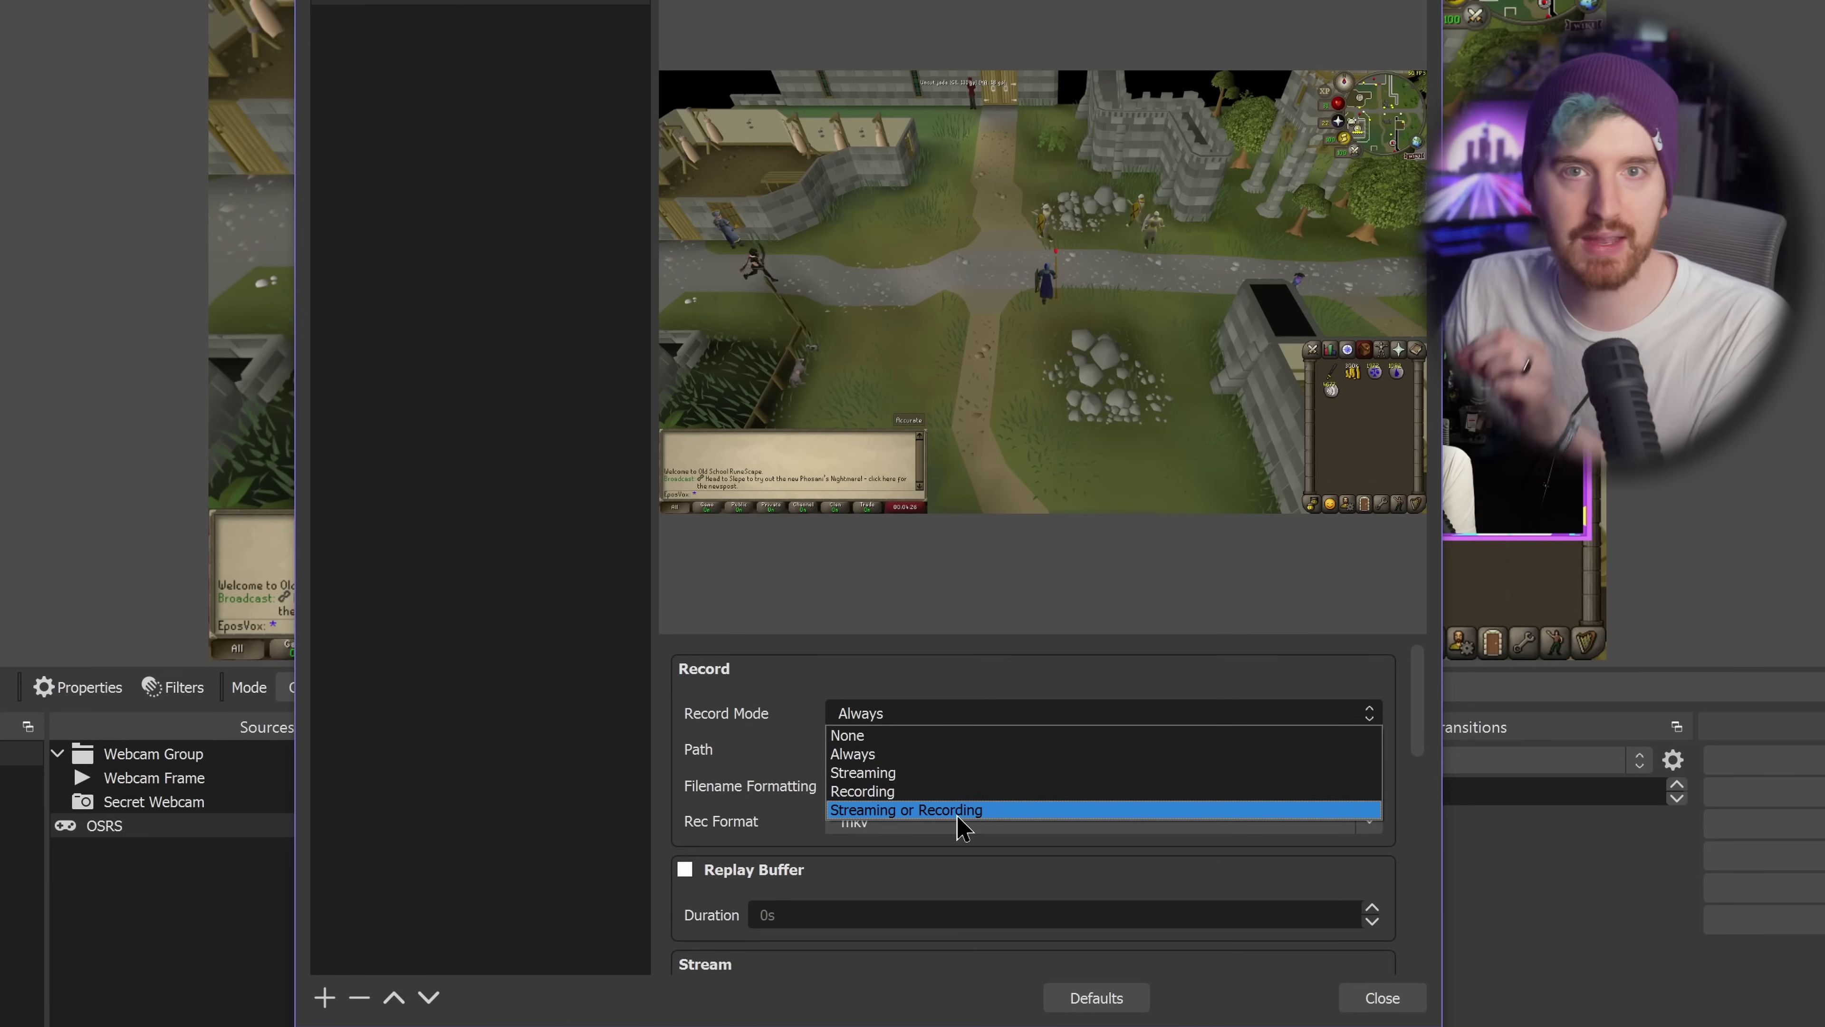
pyautogui.click(891, 753)
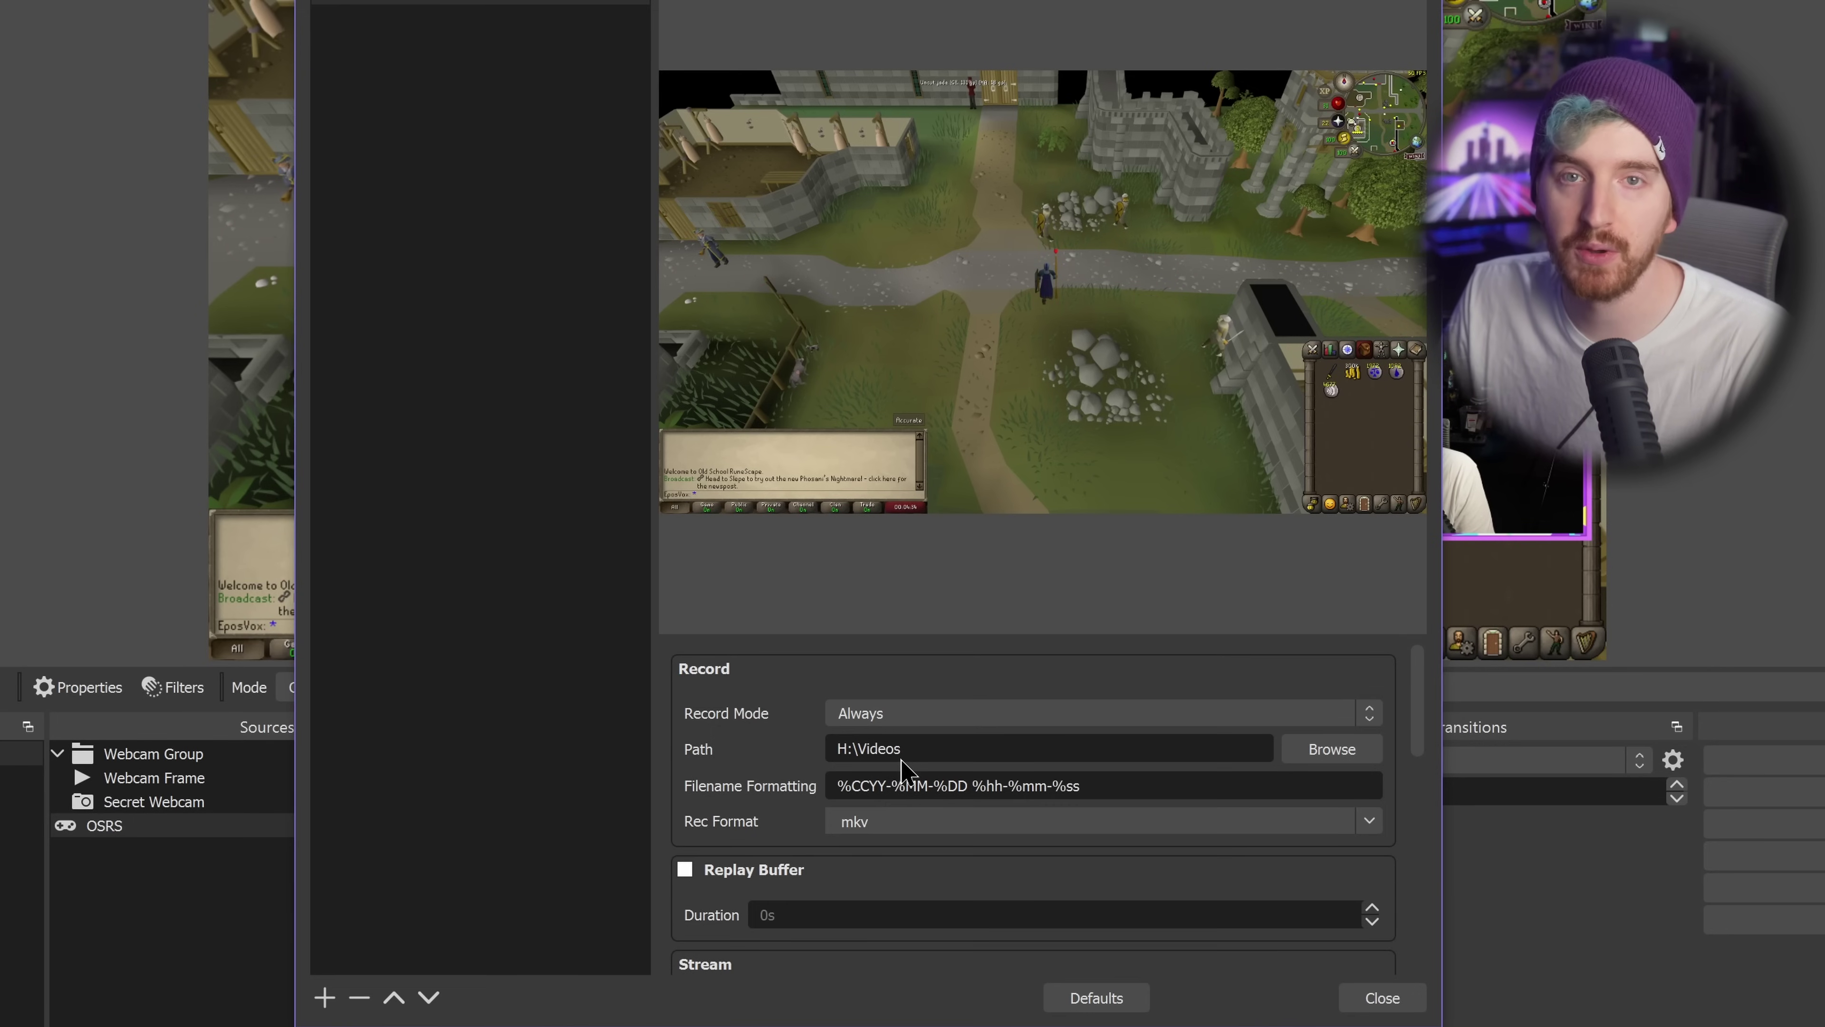
# - Set the filter's recording path to a new folder named Just Gameplay inside the record (fast) folder on drive E
pyautogui.click(1332, 748)
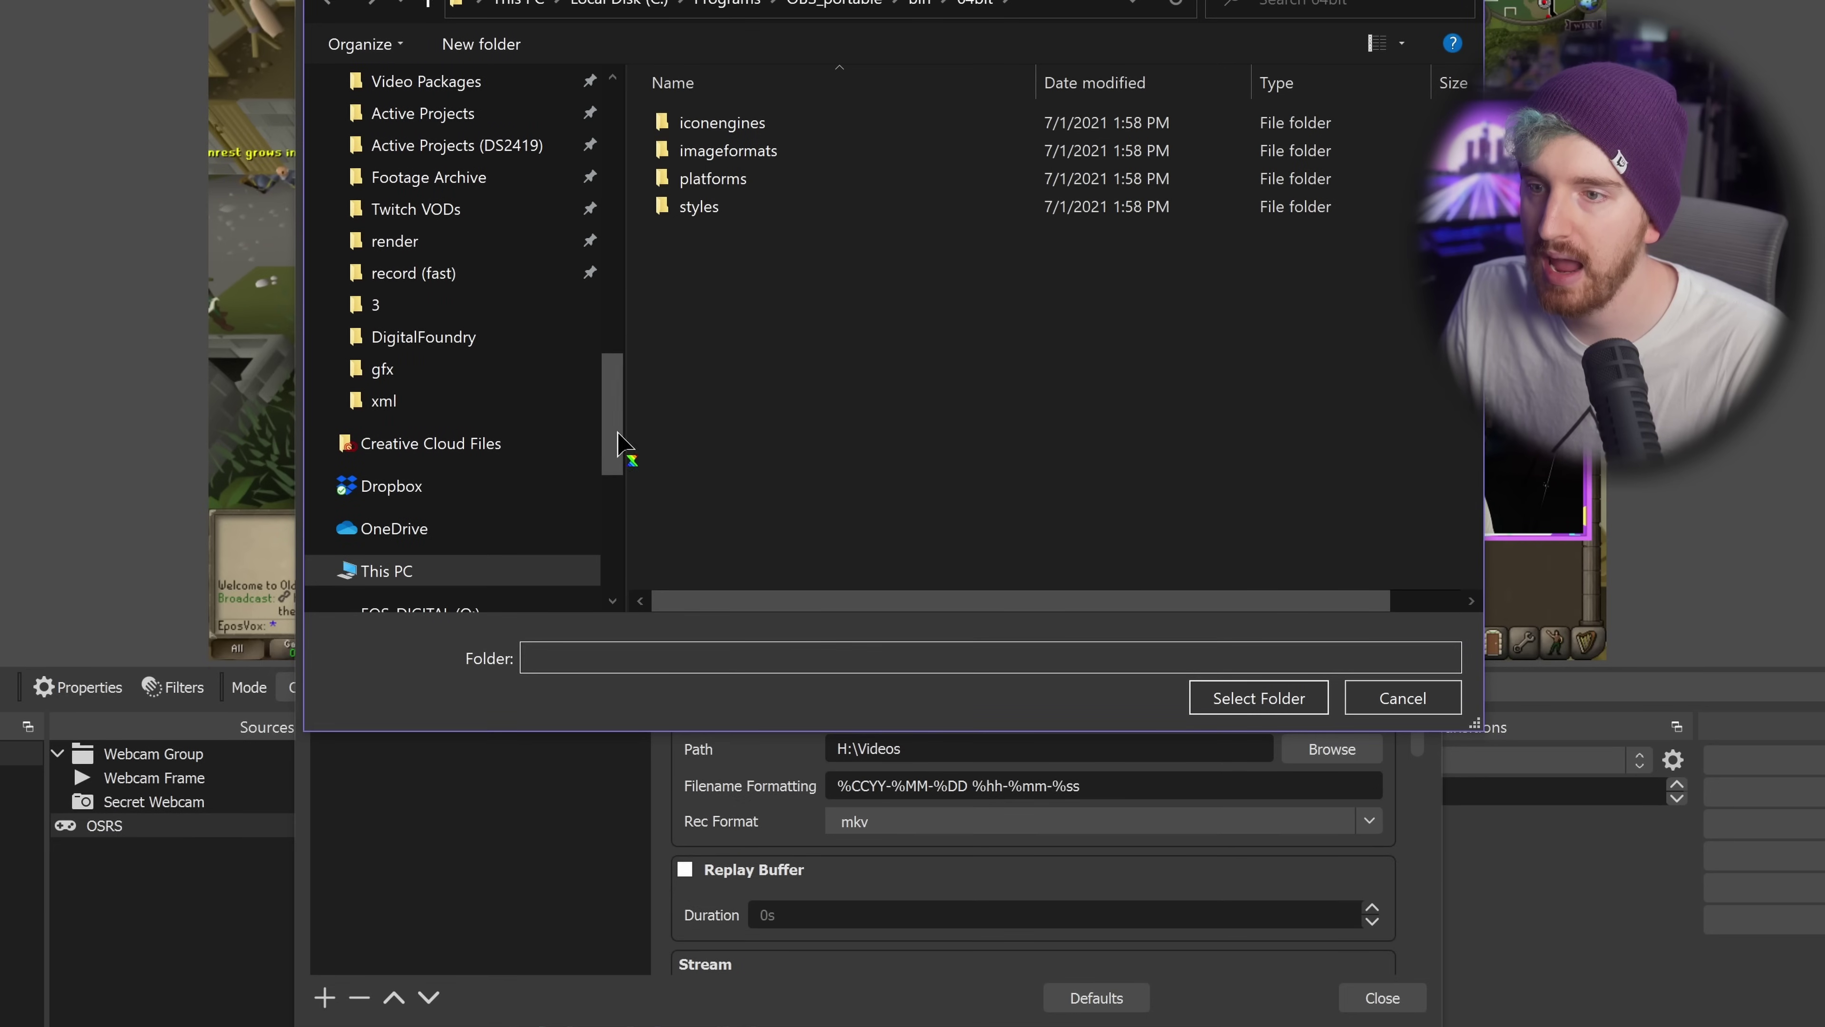
pyautogui.scroll(3, 496, 272)
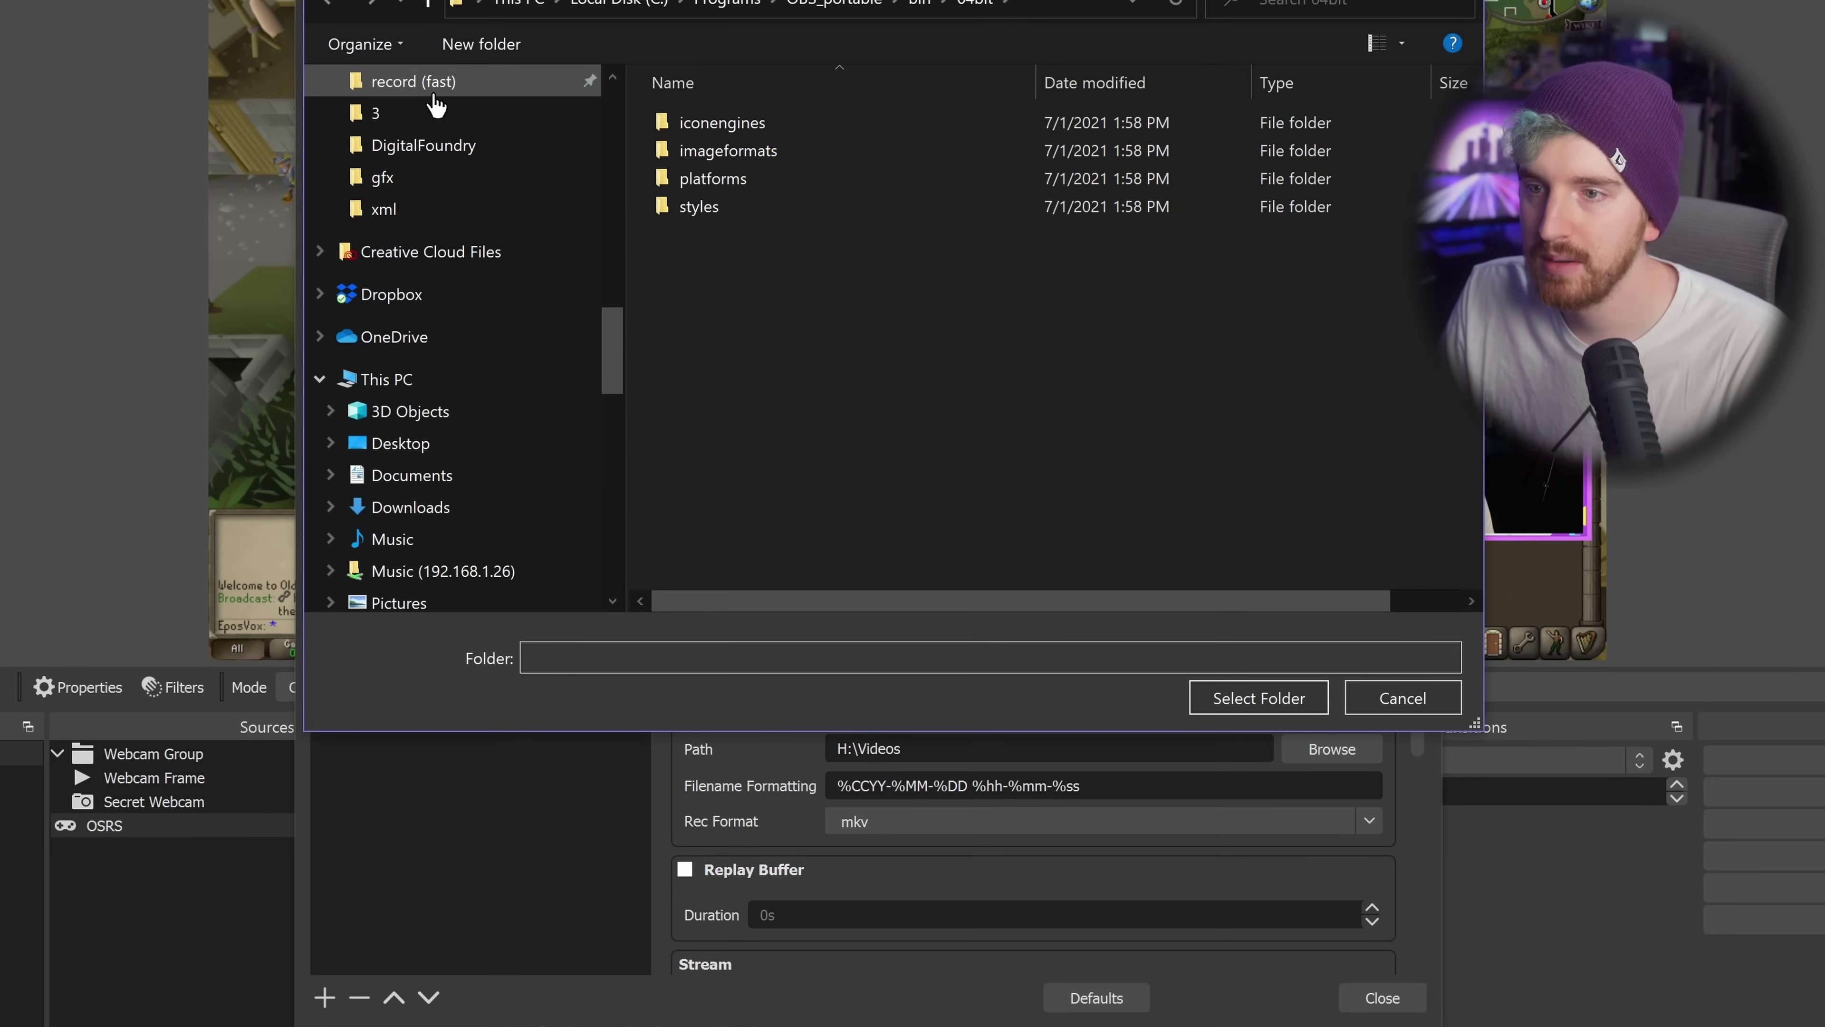
pyautogui.click(431, 81)
pyautogui.click(481, 43)
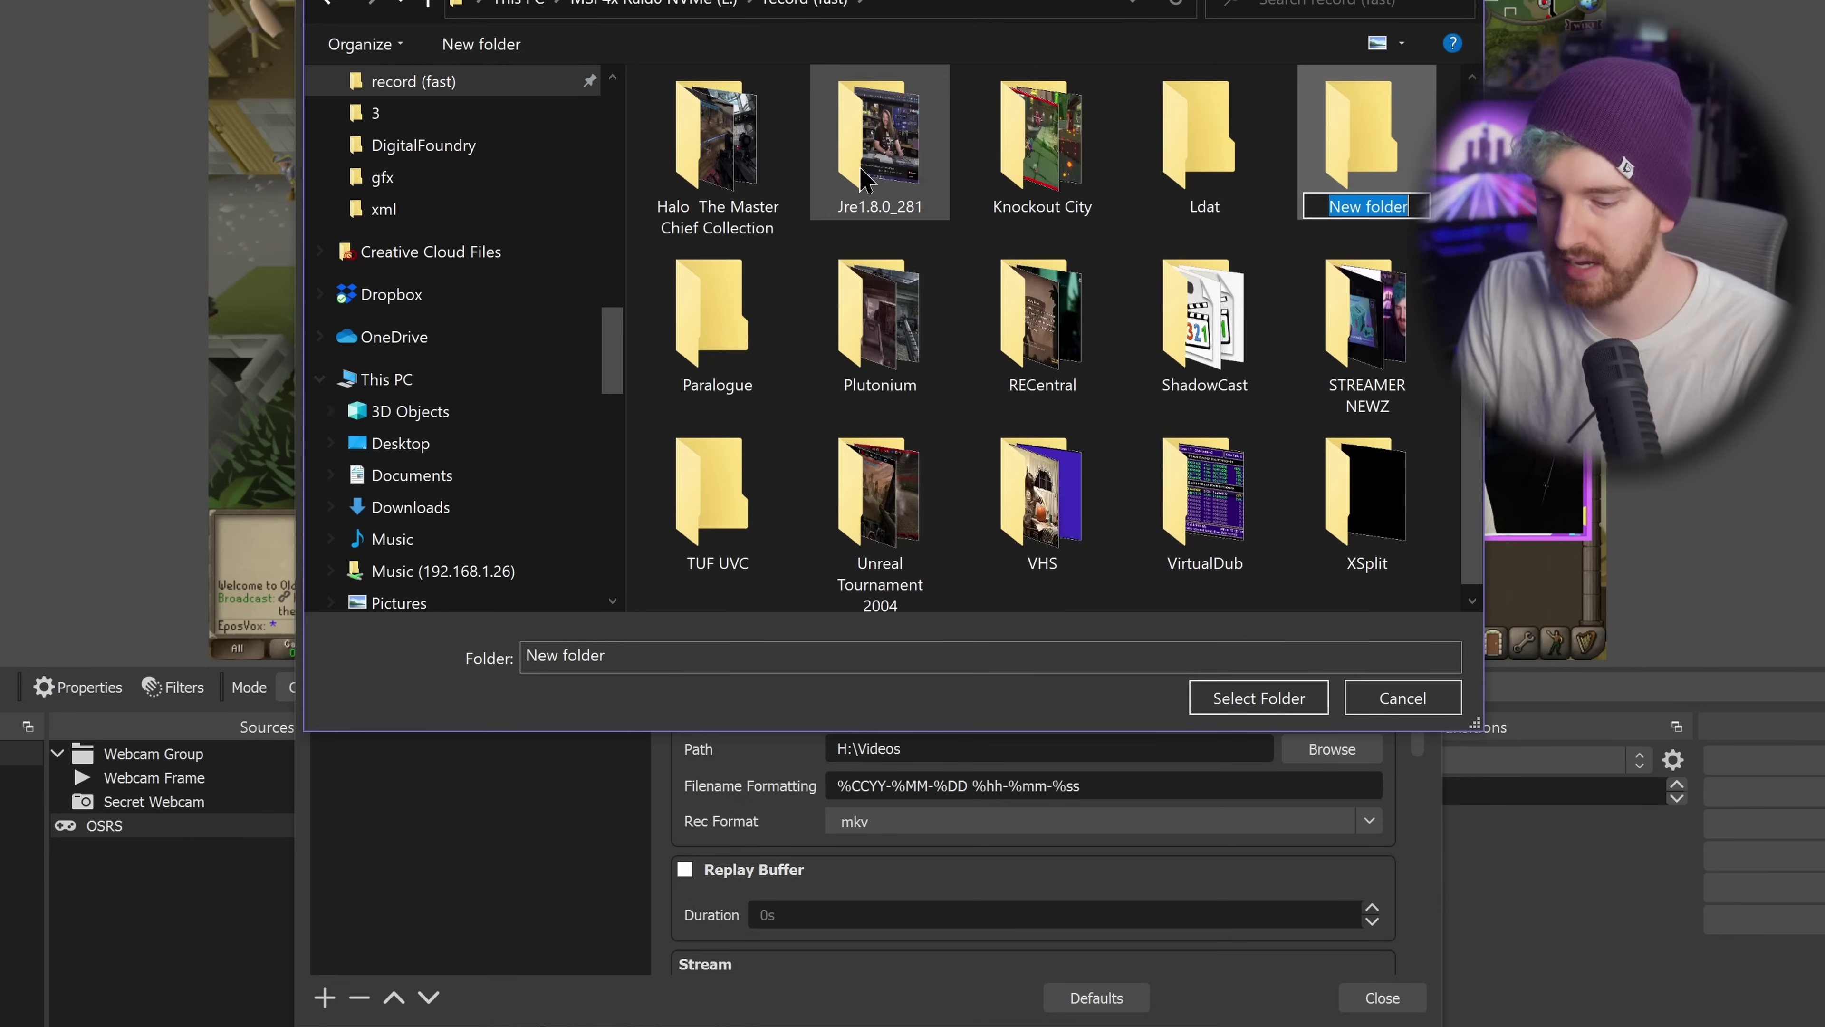
pyautogui.write('Just Gameplay')
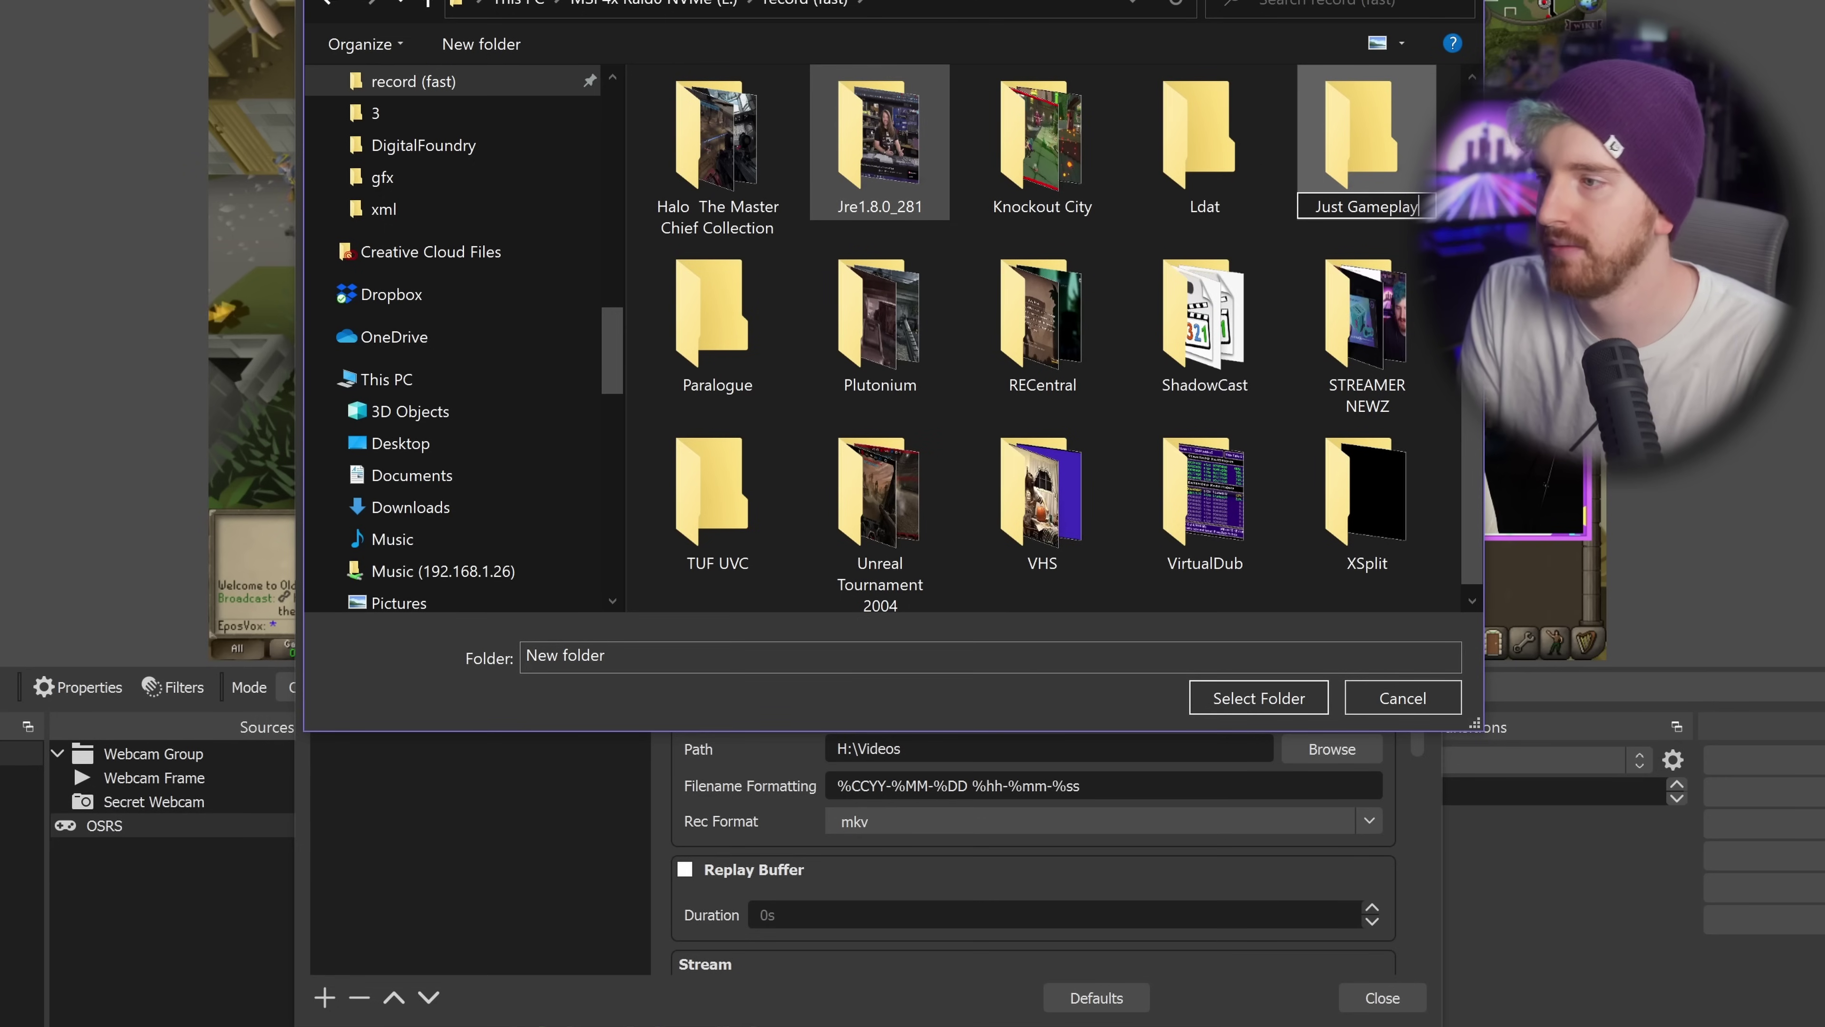
pyautogui.press('Return')
pyautogui.doubleClick(1042, 136)
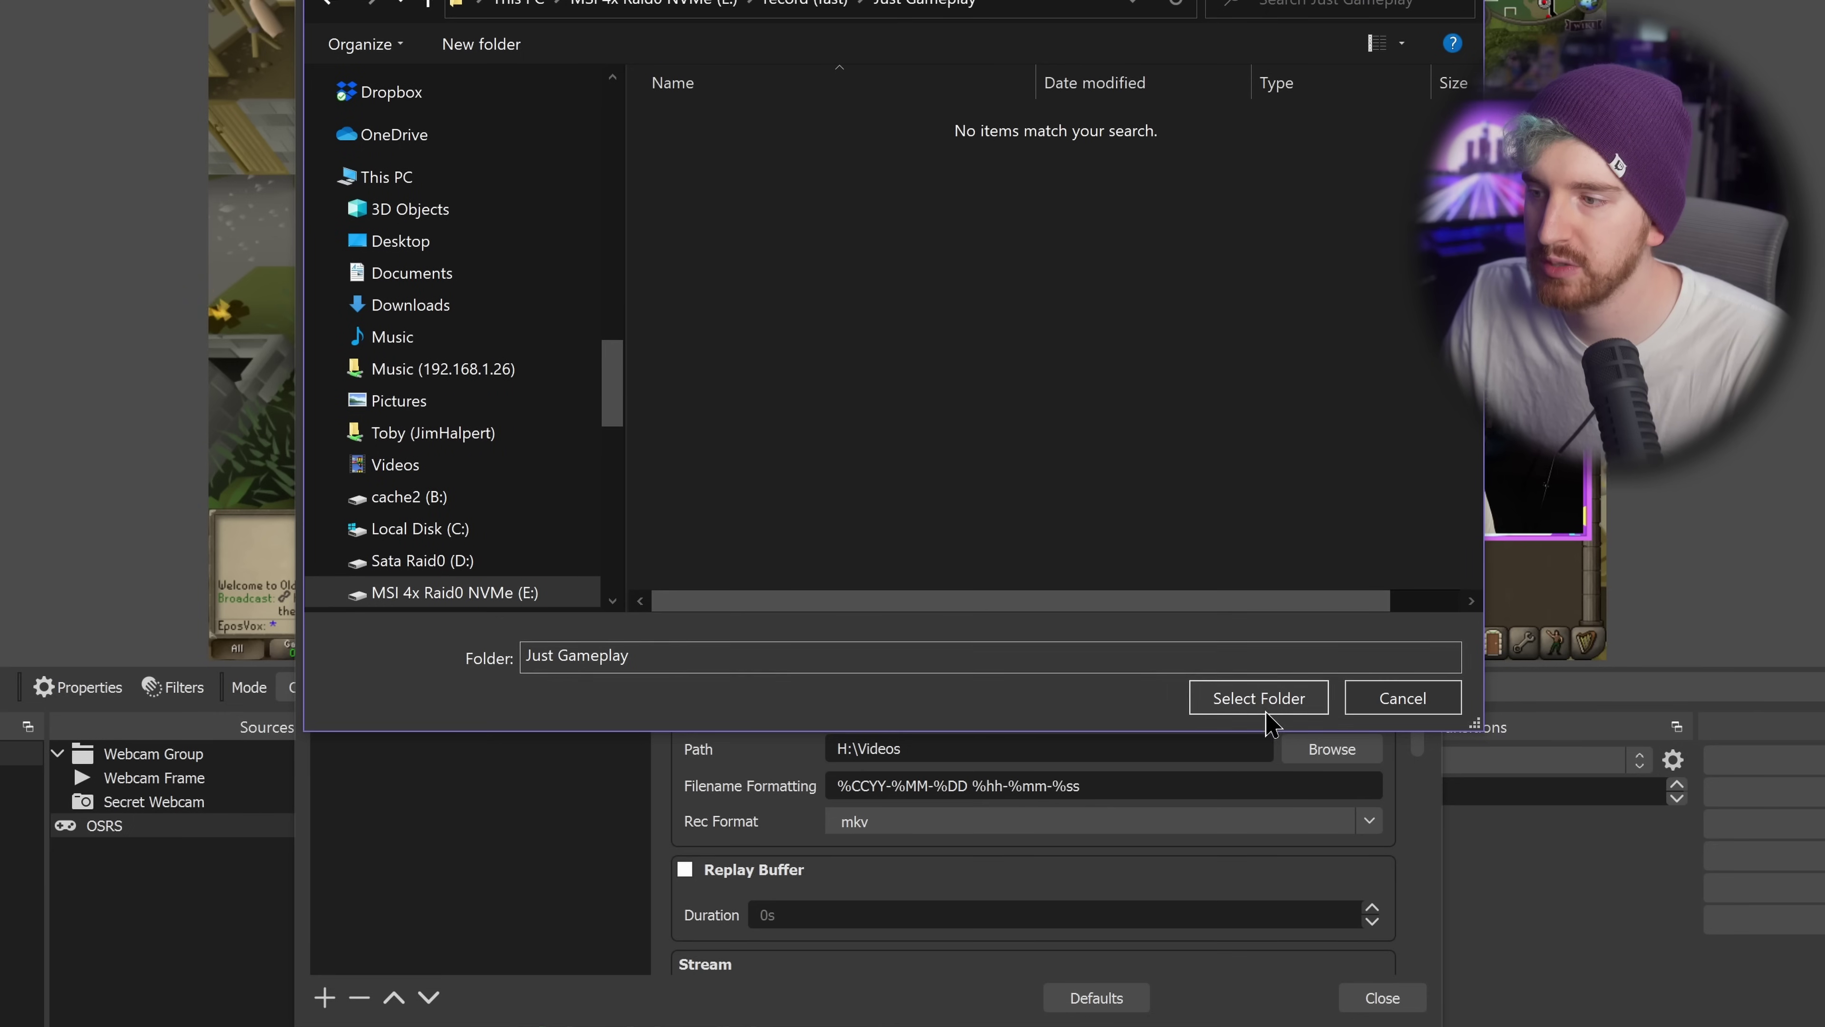
pyautogui.click(1251, 699)
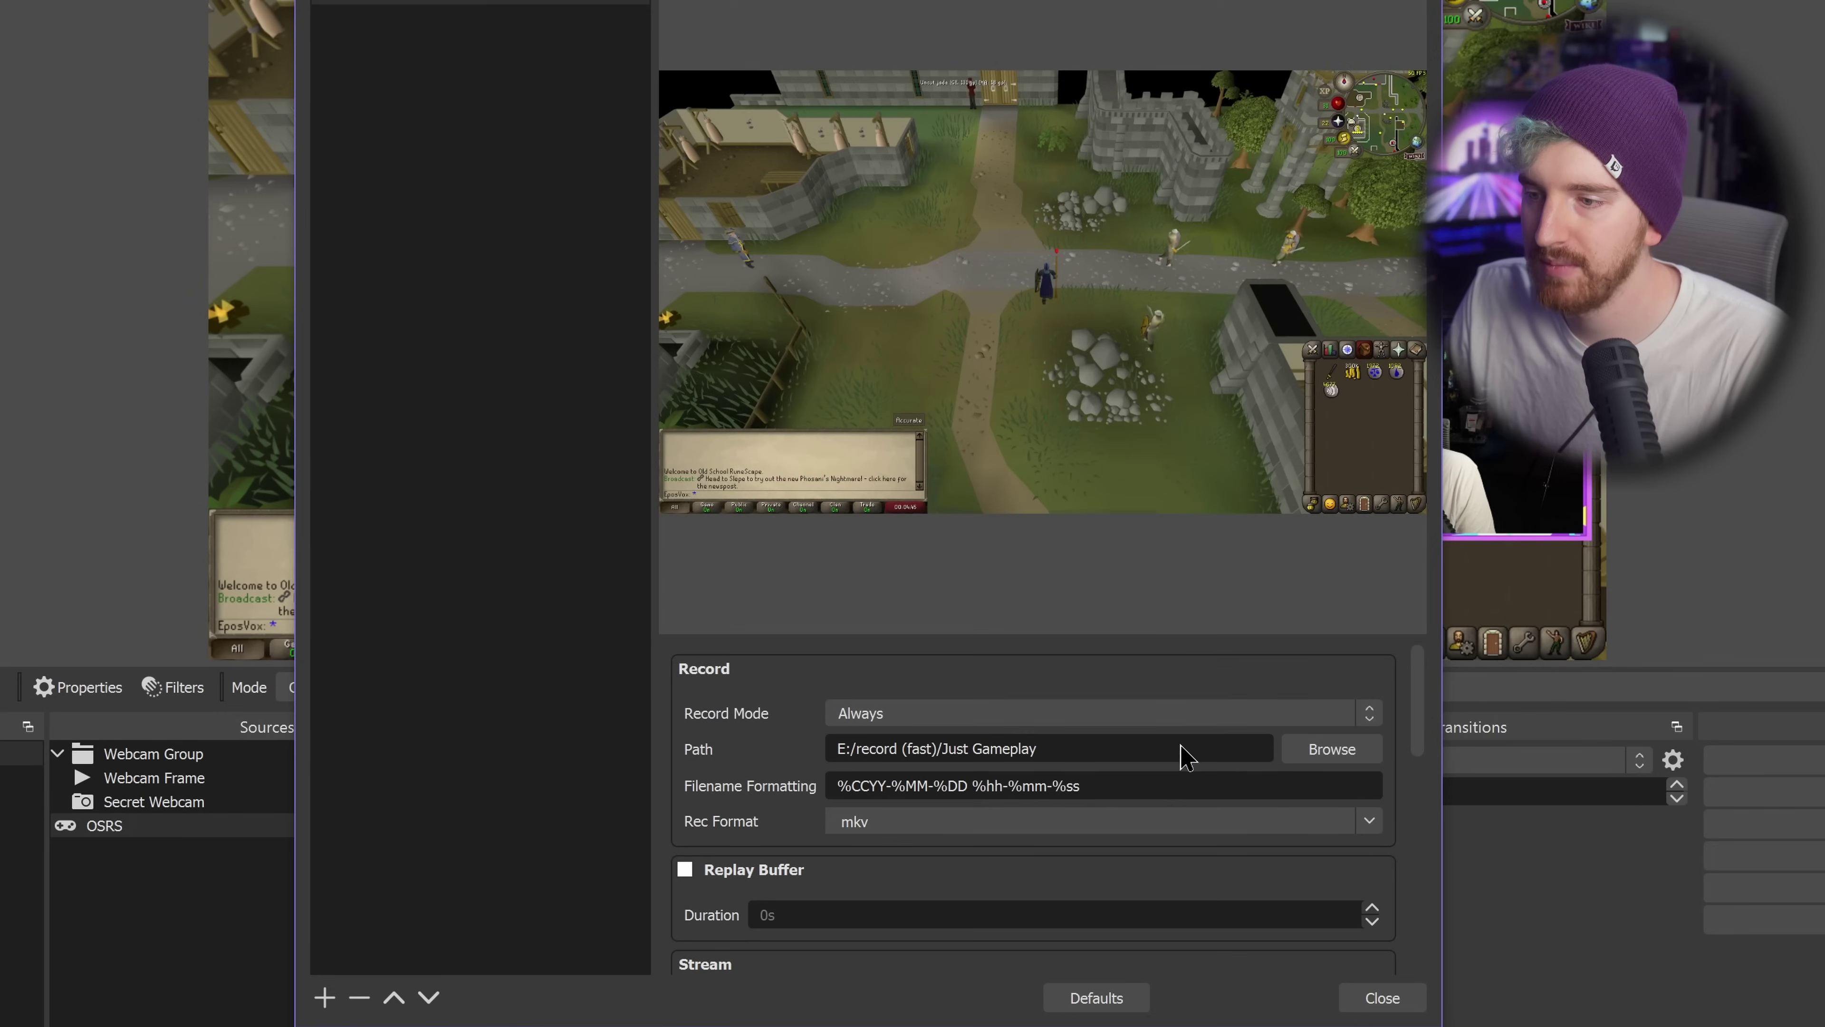
# - Add the prefix gameplay_ to the start of the filter's filename formatting
pyautogui.click(836, 784)
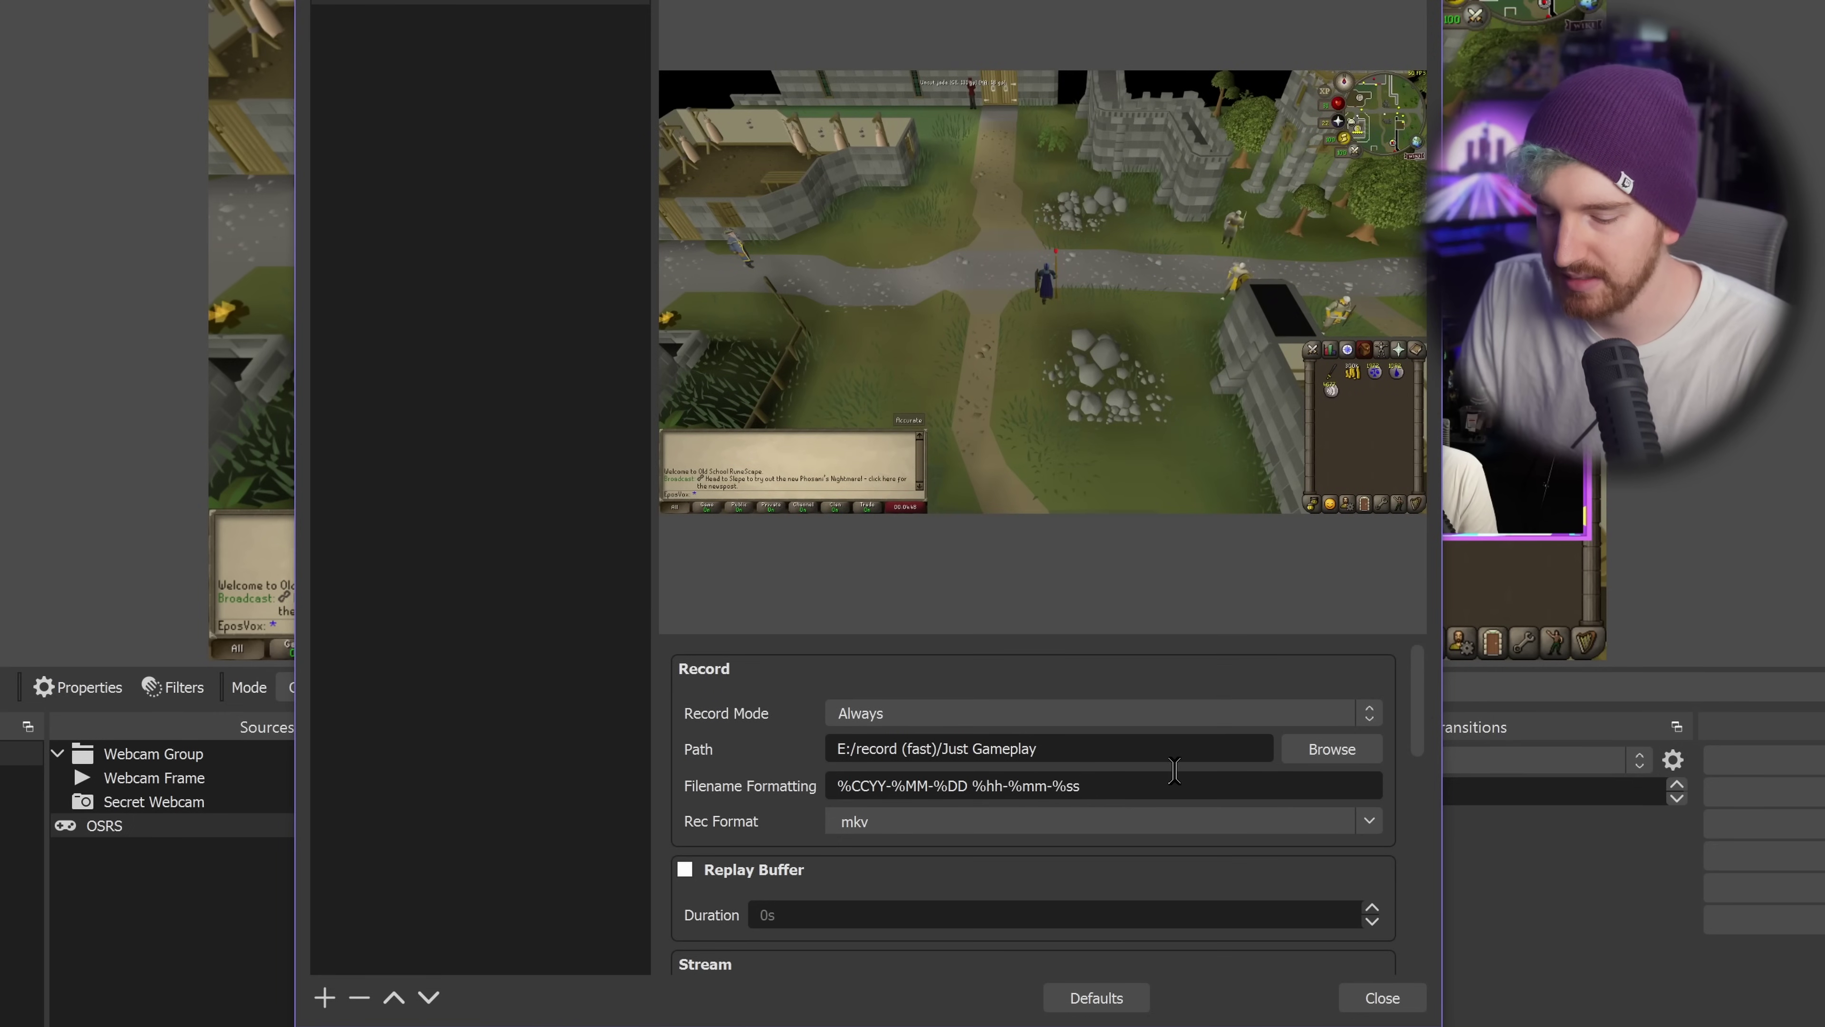
pyautogui.write('gameplay')
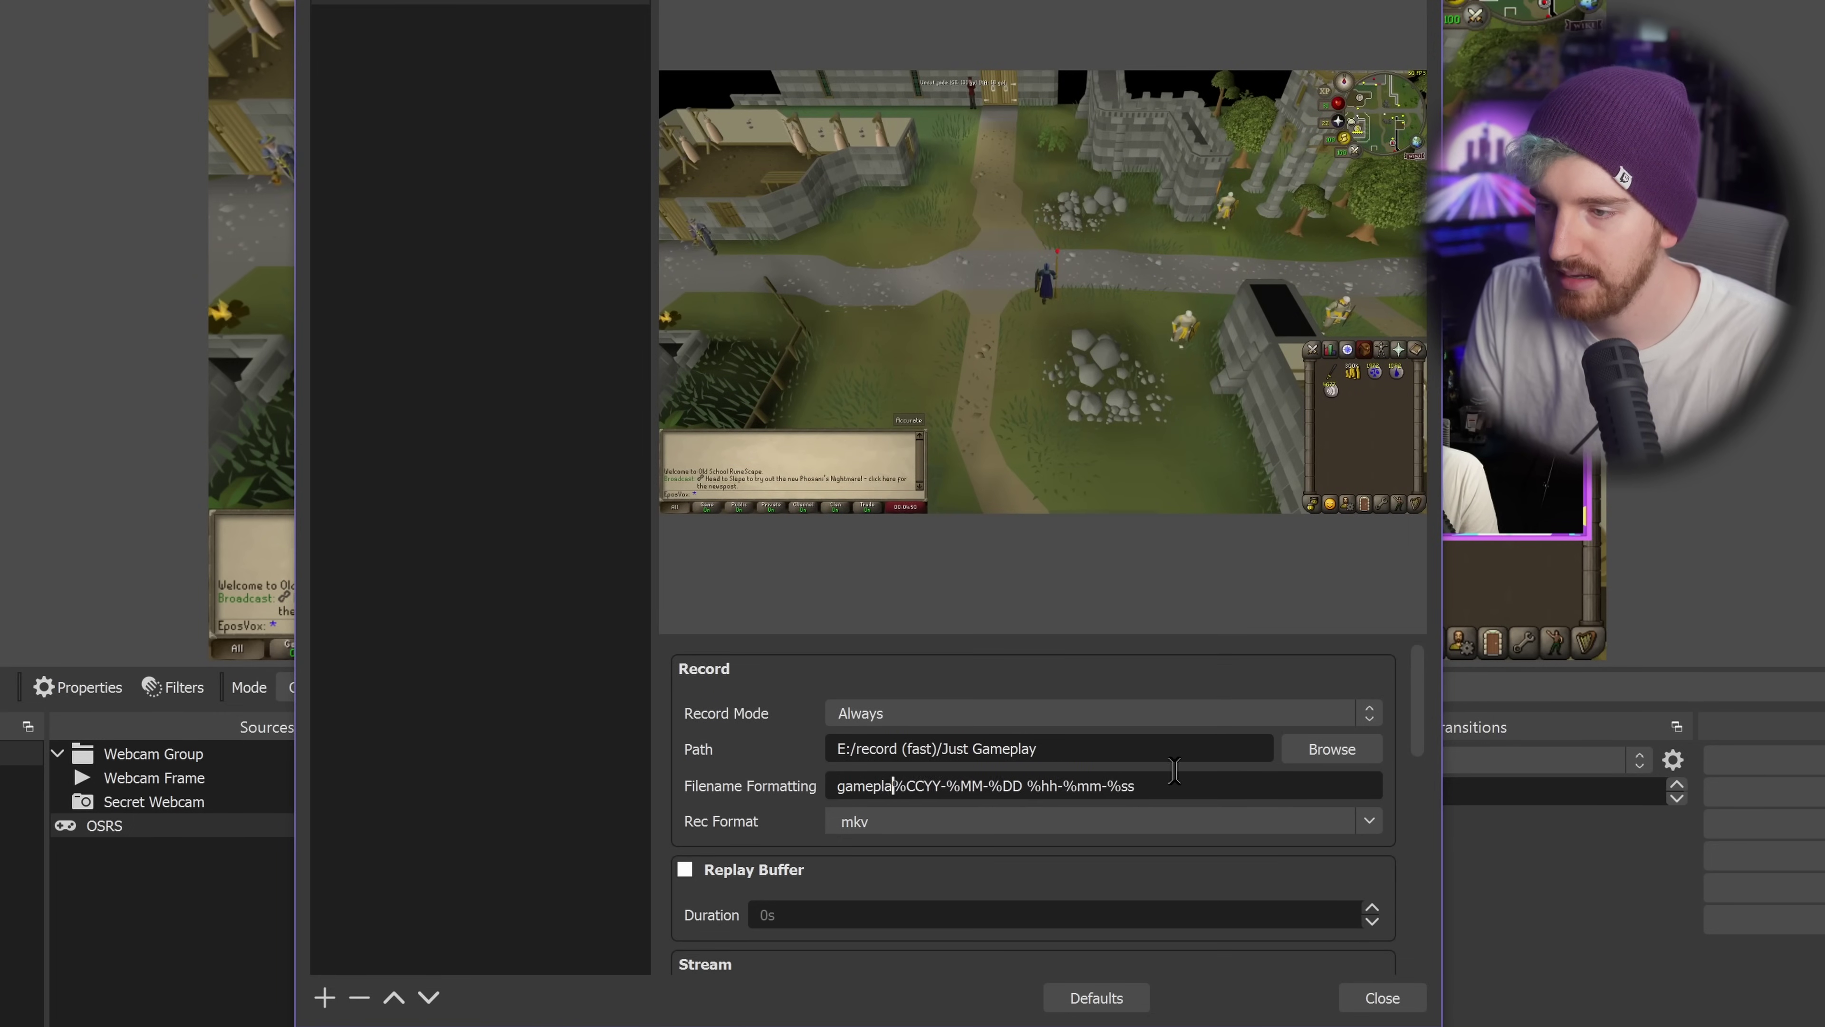
pyautogui.write('_')
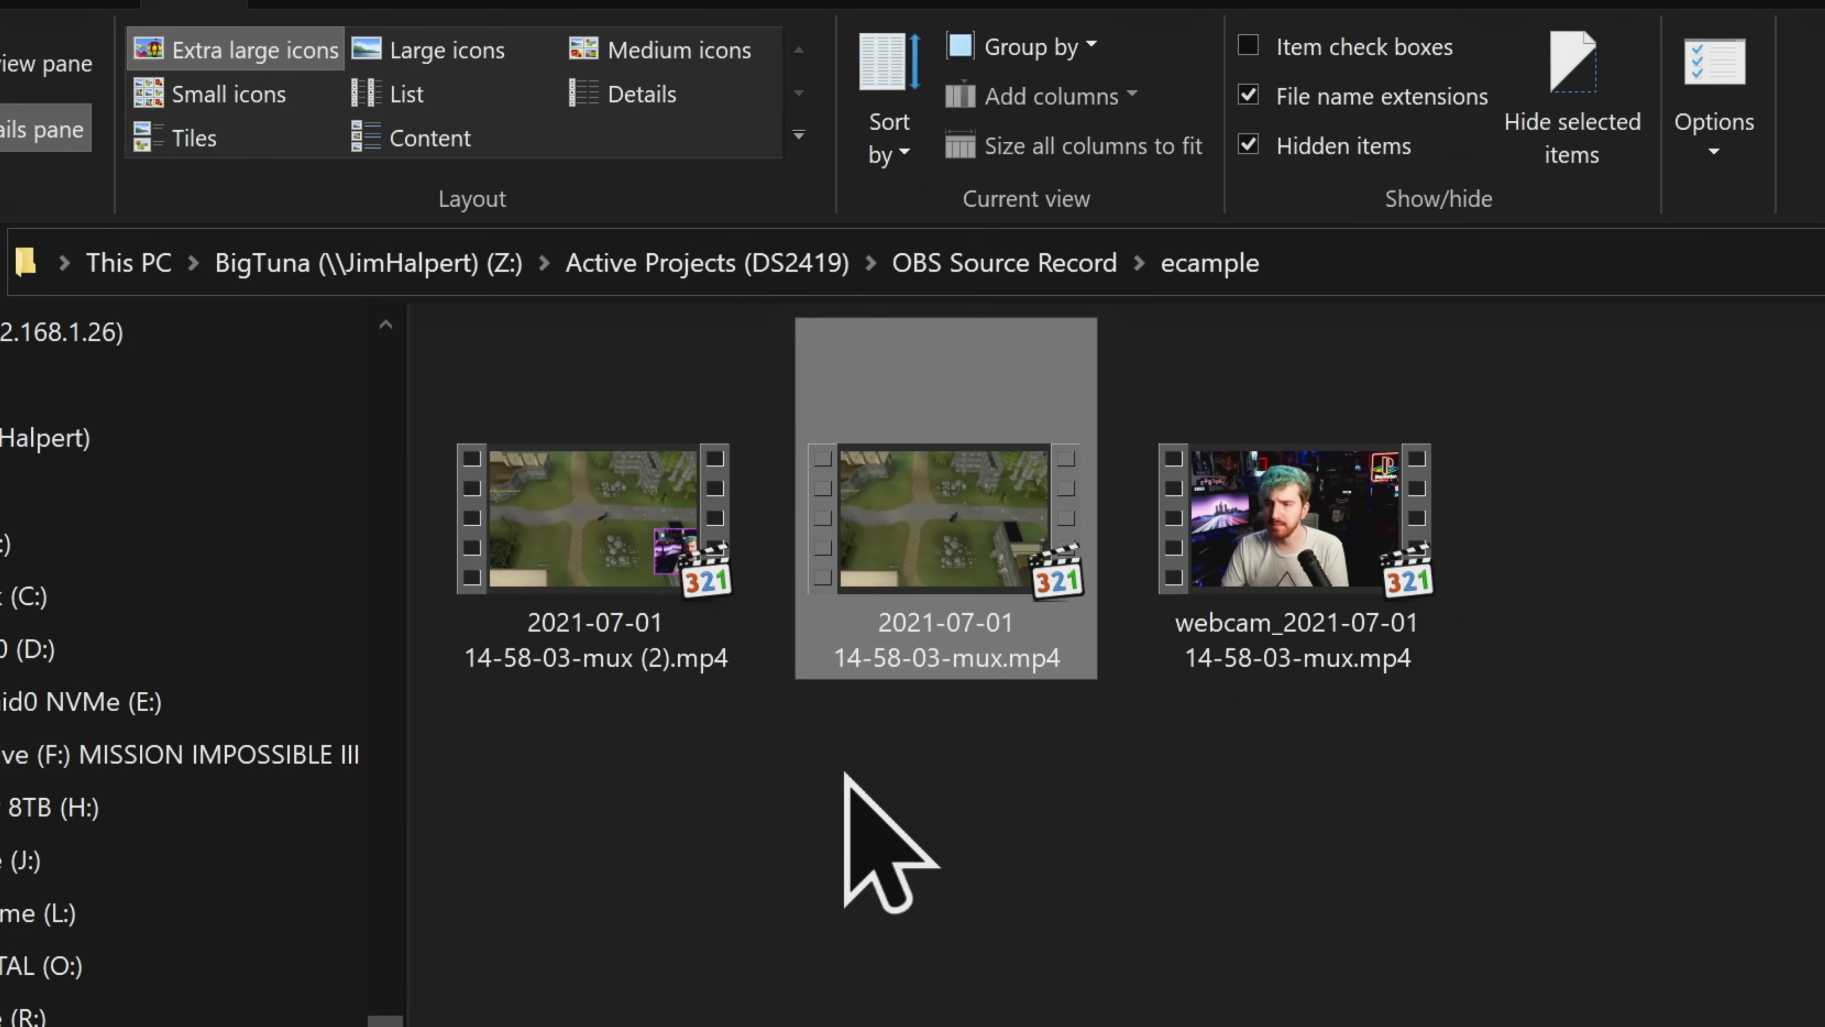
# - Compare the names and thumbnails of the full-scene, gameplay-only and webcam recordings in the ecample folder
pyautogui.click(657, 531)
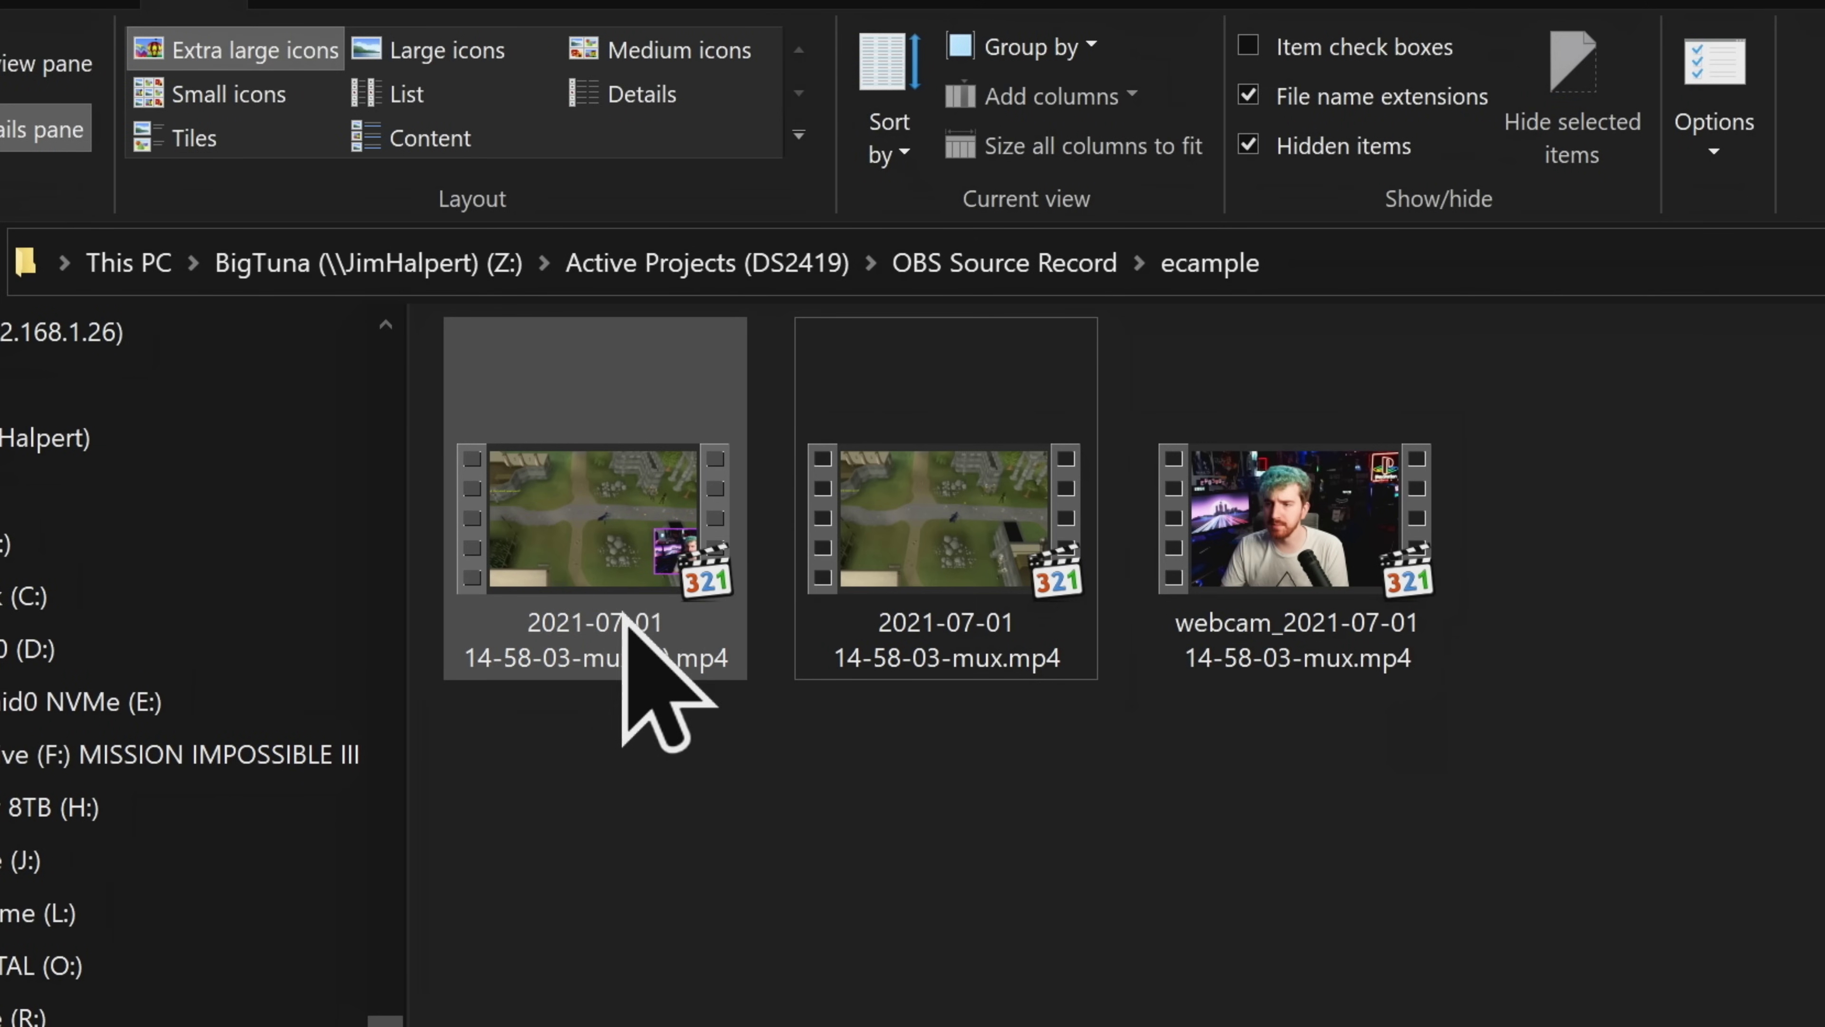
pyautogui.click(966, 633)
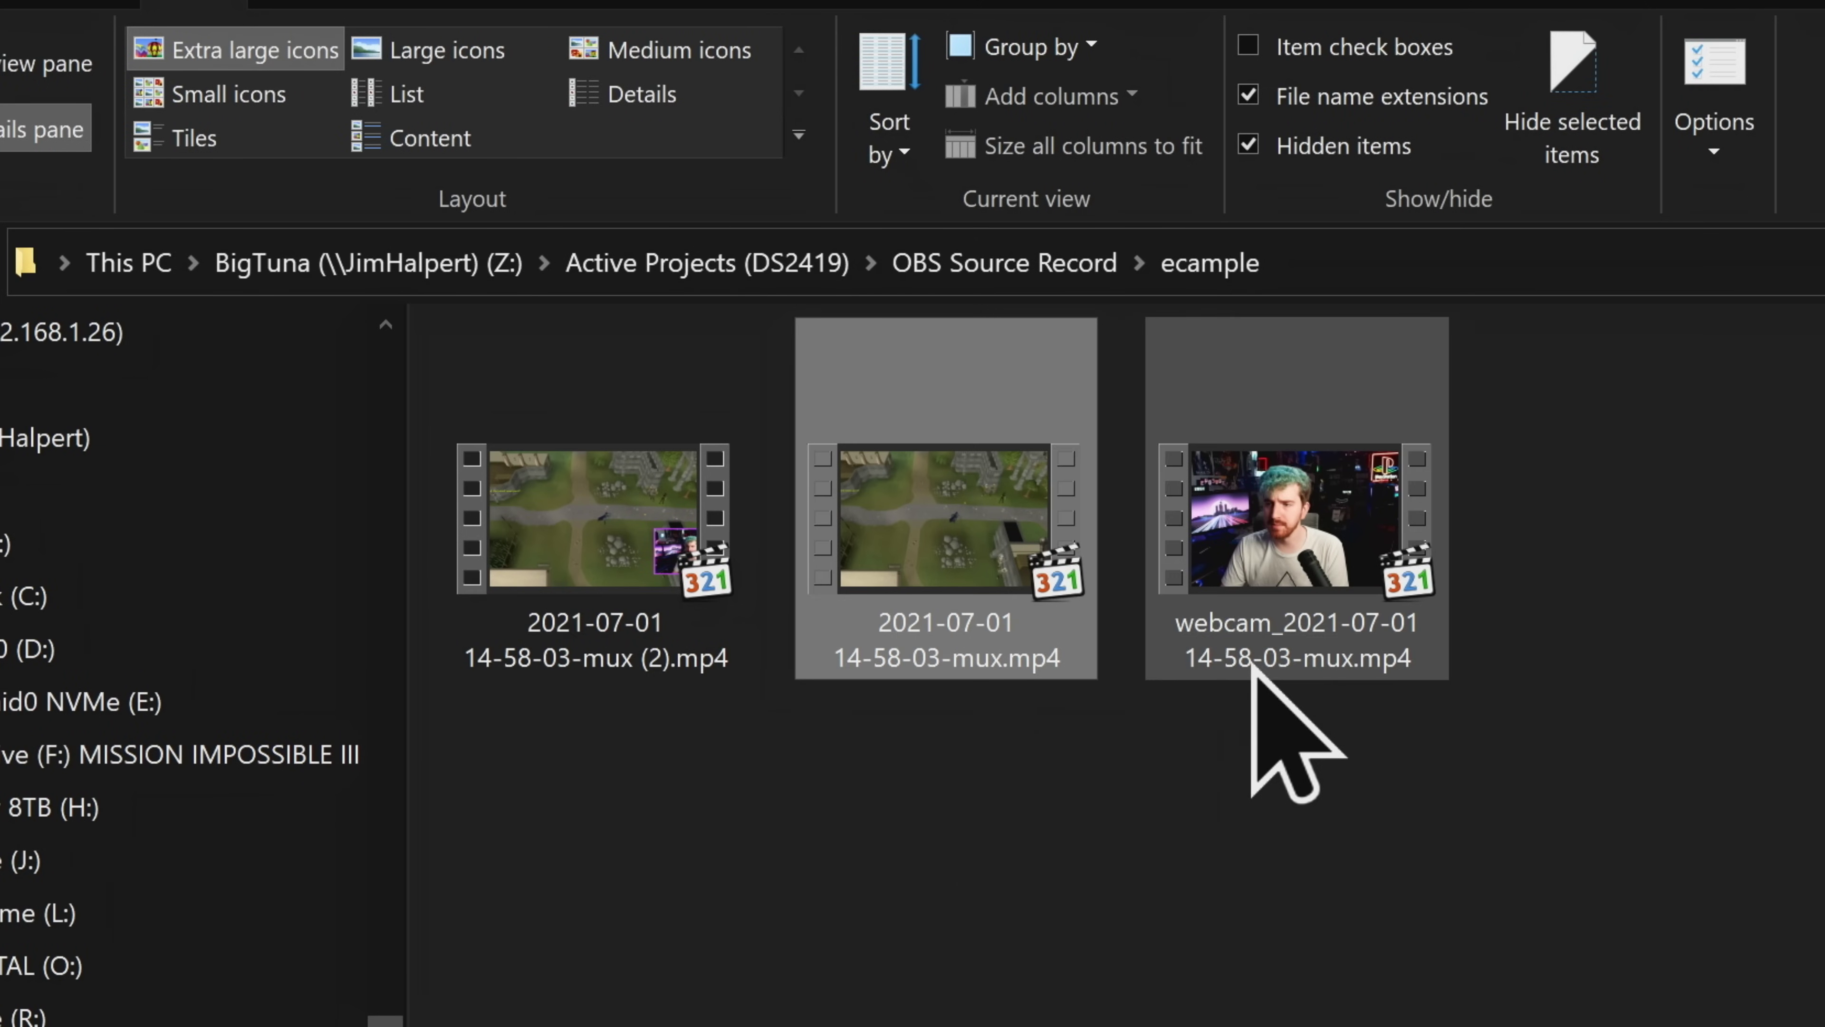
pyautogui.click(1252, 665)
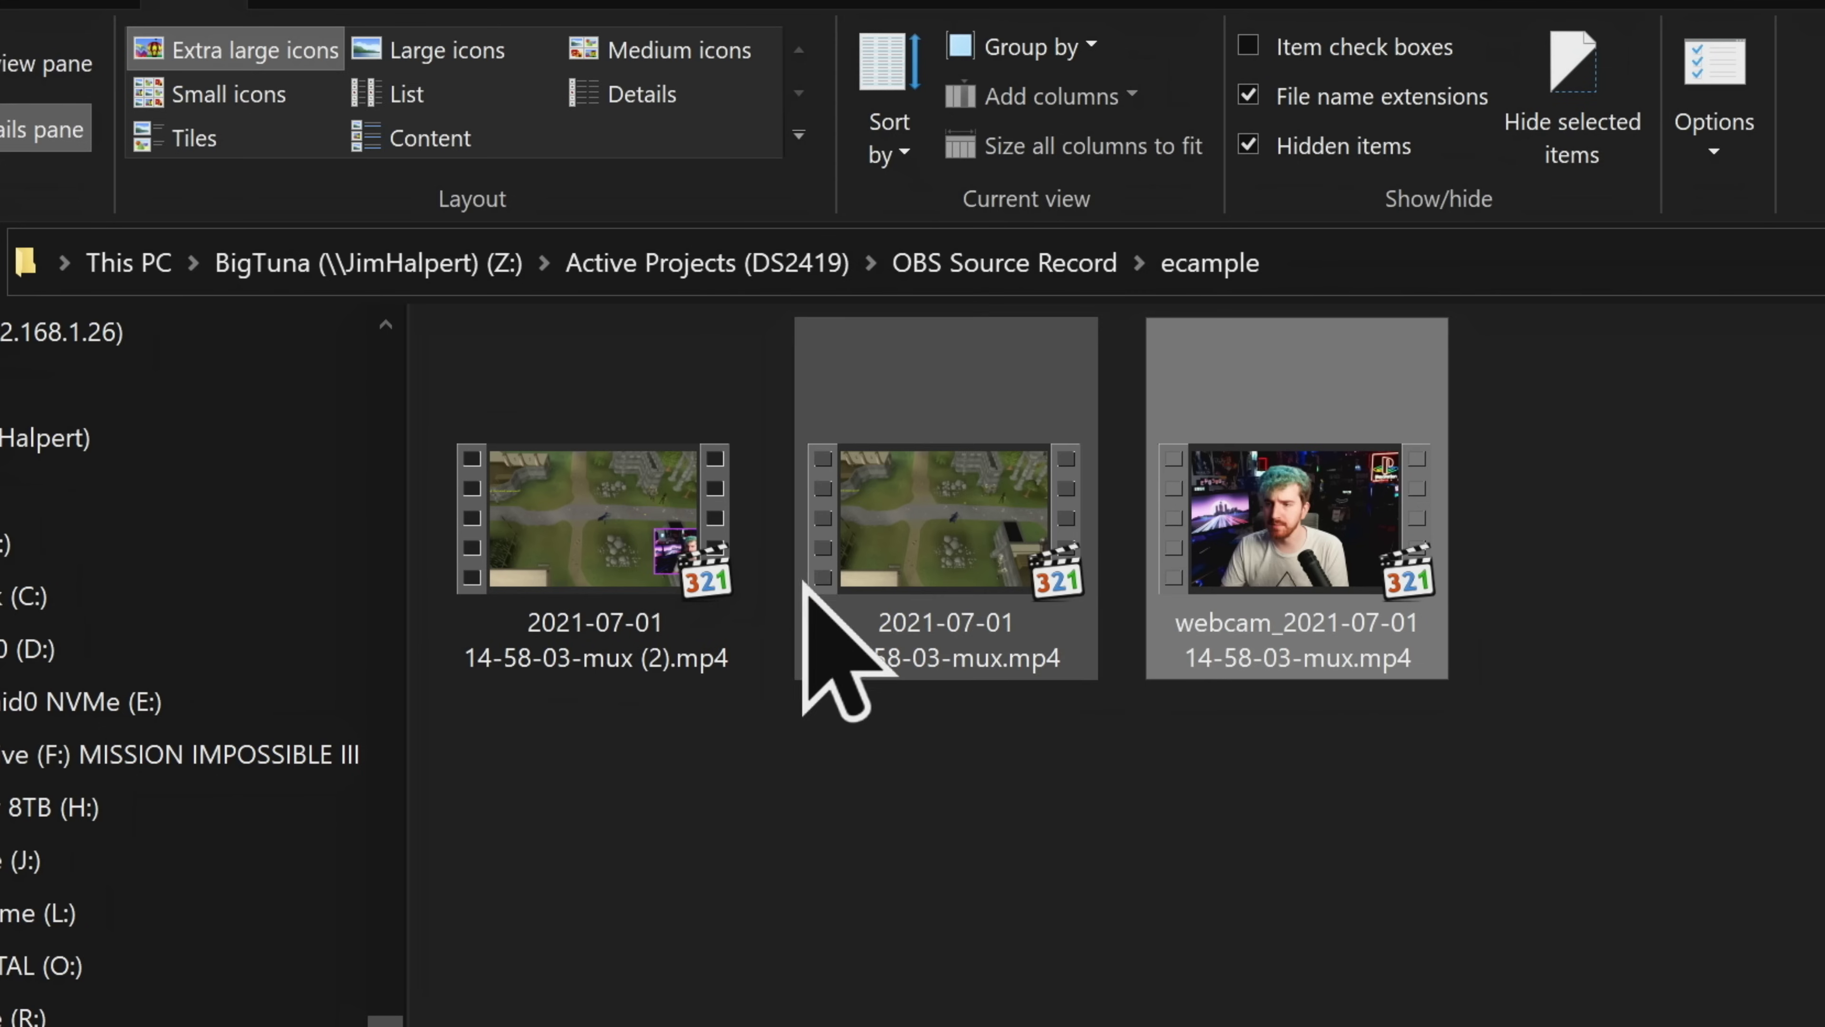
pyautogui.click(635, 647)
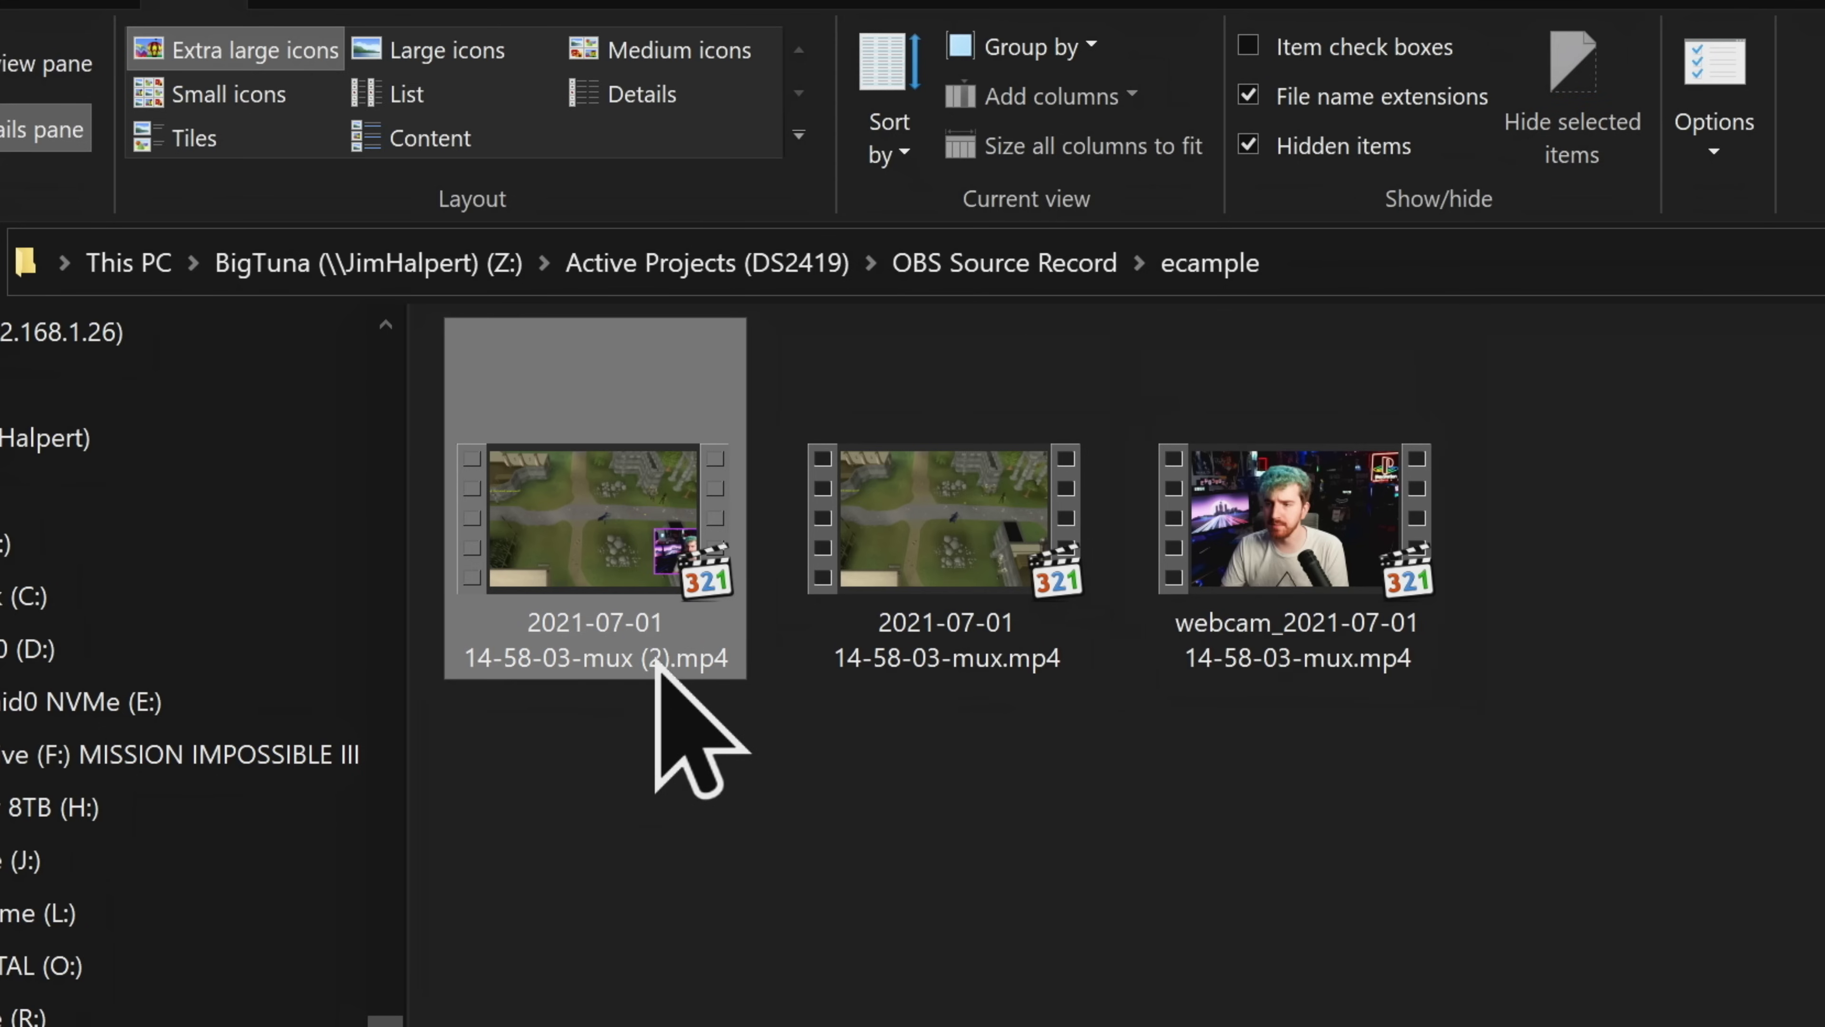
pyautogui.click(929, 601)
pyautogui.click(902, 815)
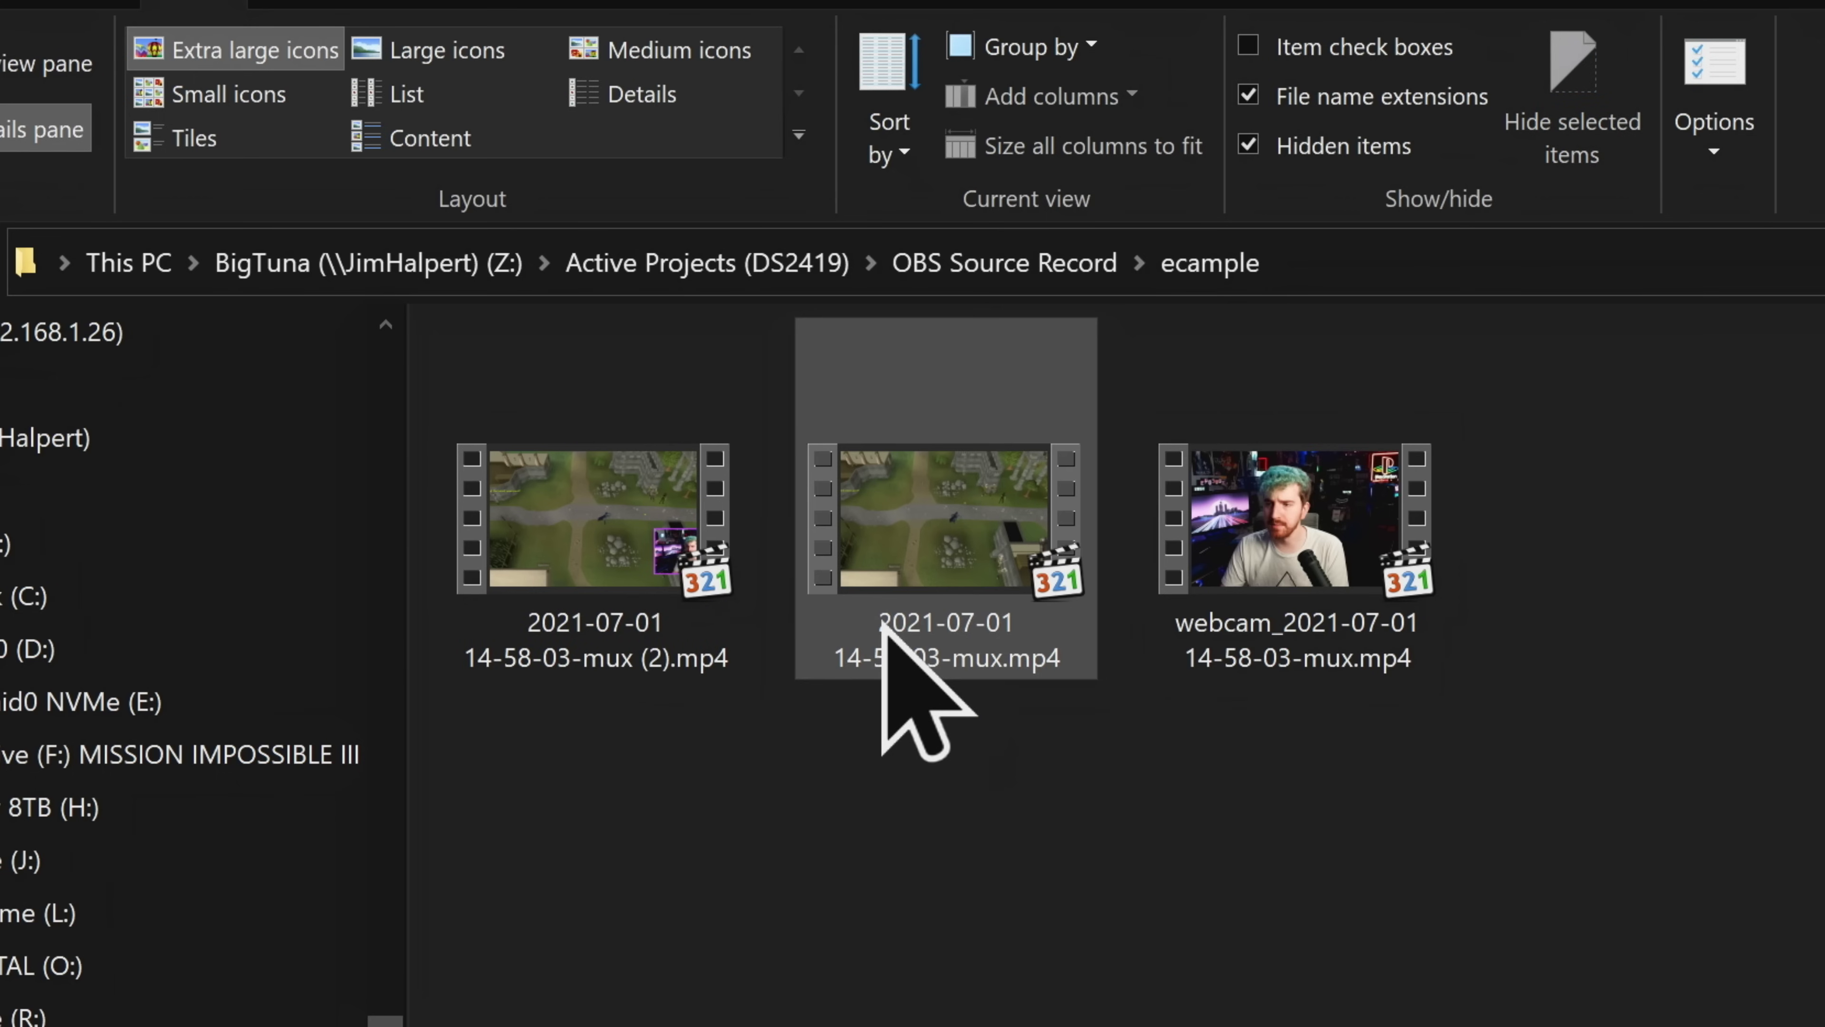
pyautogui.moveTo(882, 626)
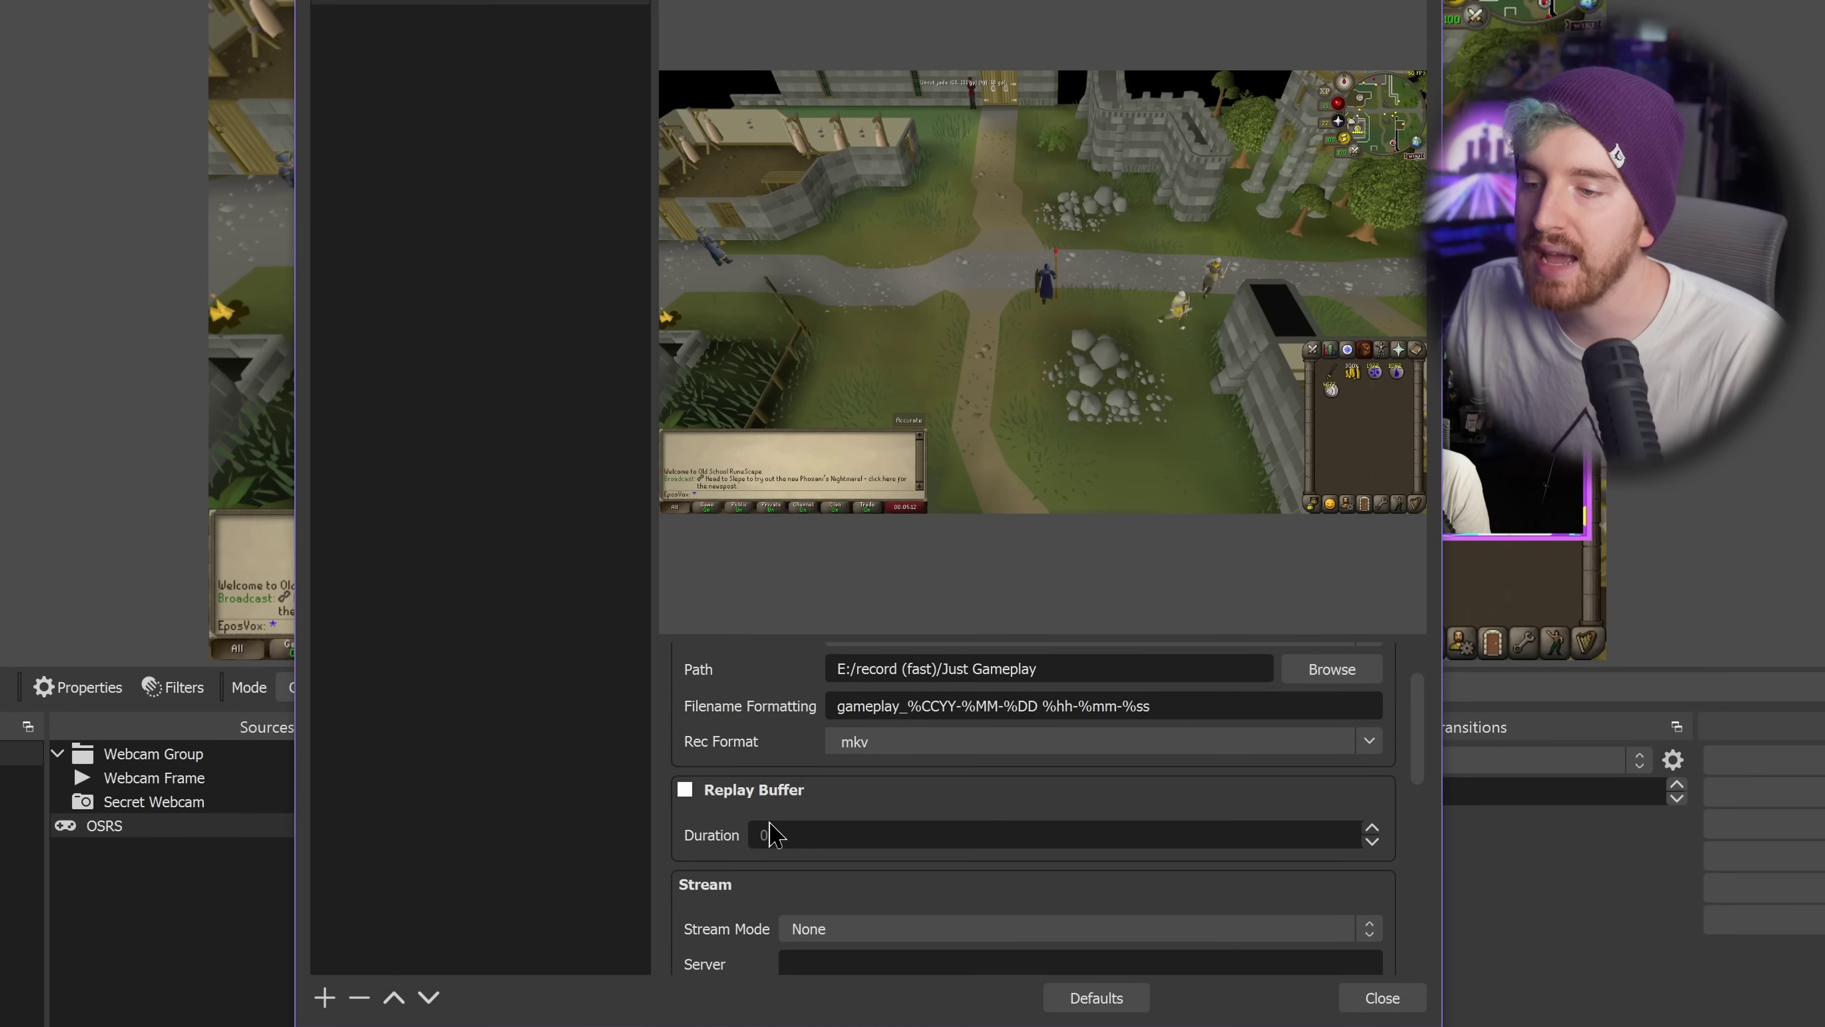
# - Set the filter's Record Mode to Recording and turn off its Replay Buffer
pyautogui.scroll(-2, 766, 832)
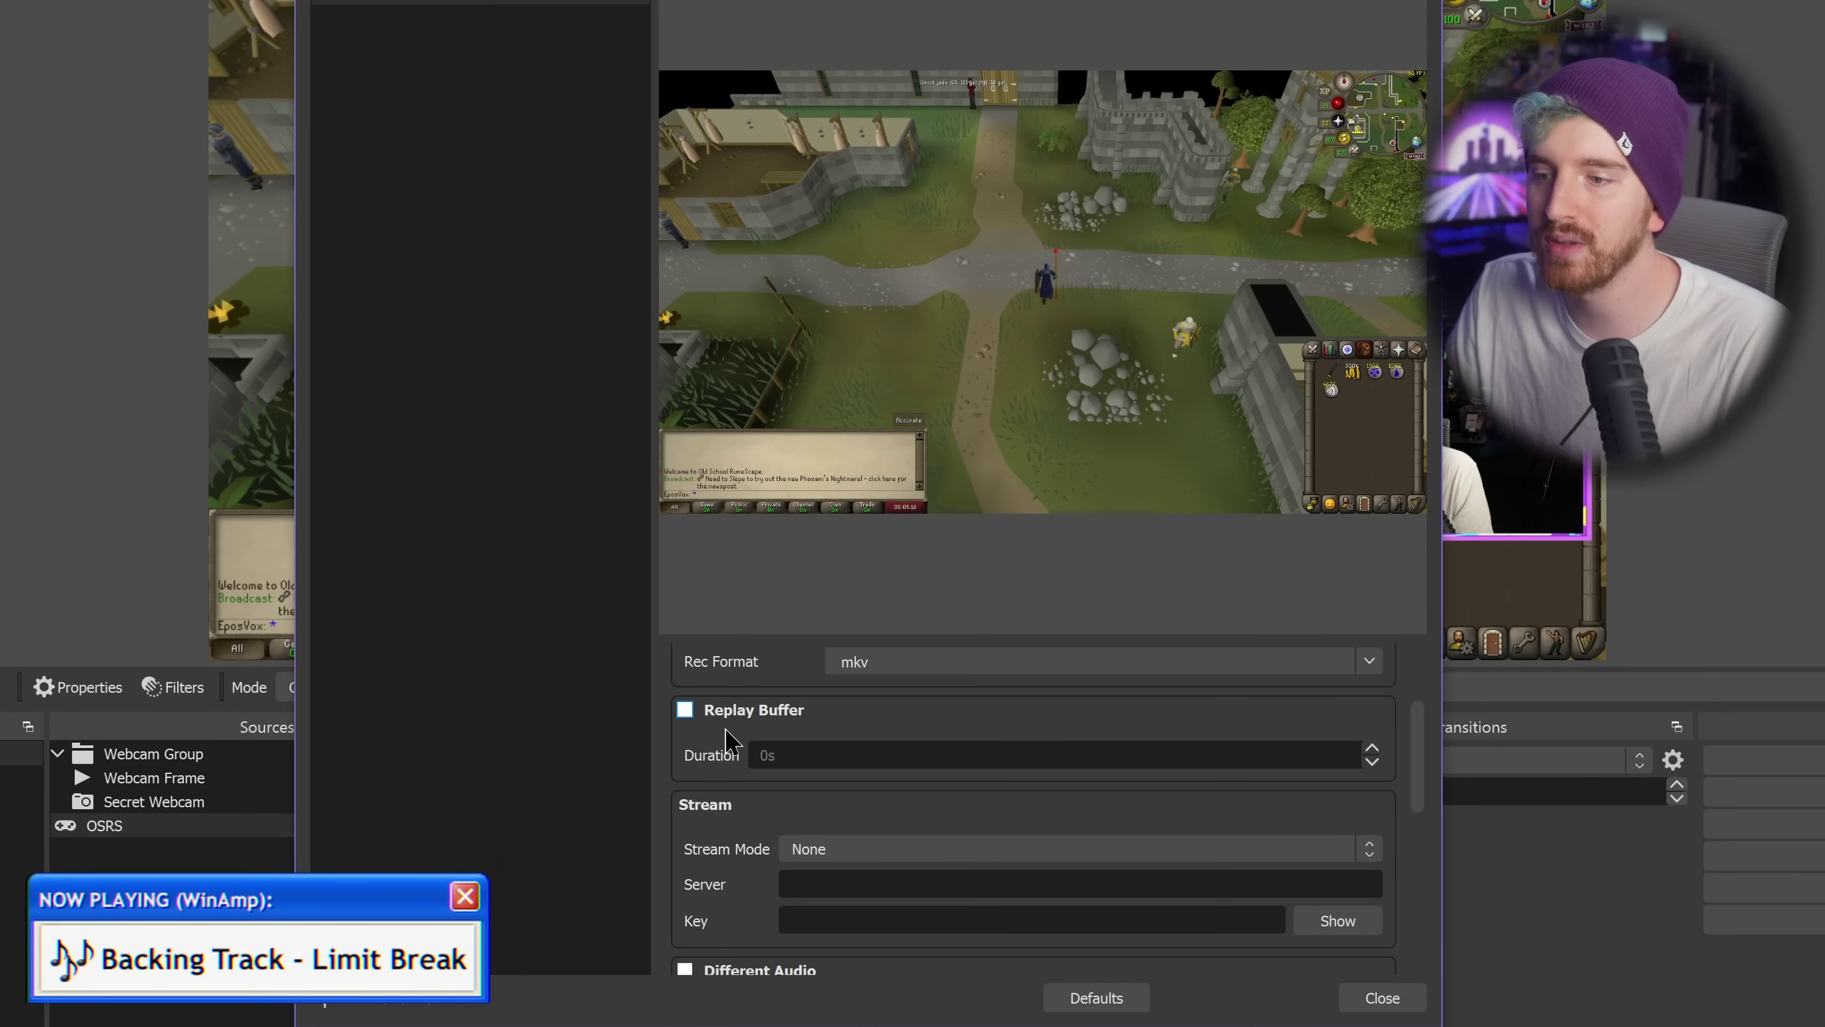
pyautogui.scroll(2, 754, 776)
pyautogui.click(927, 715)
pyautogui.click(899, 622)
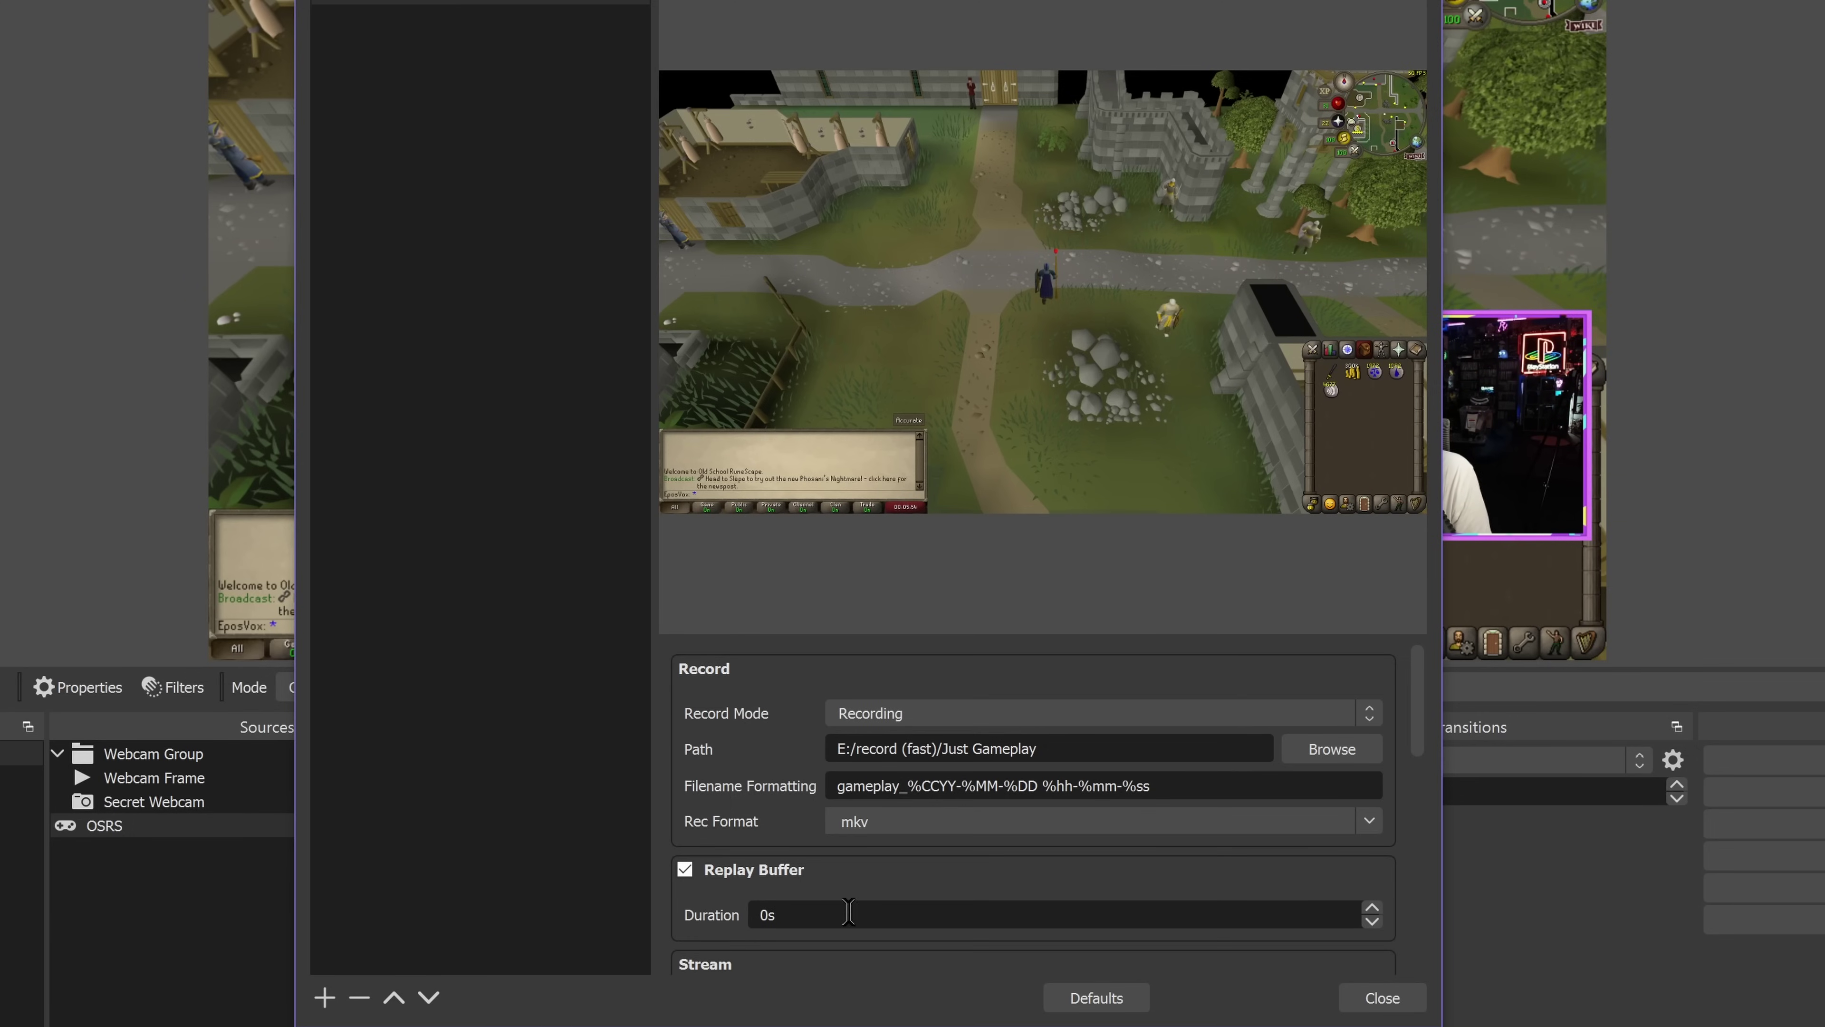
pyautogui.click(686, 870)
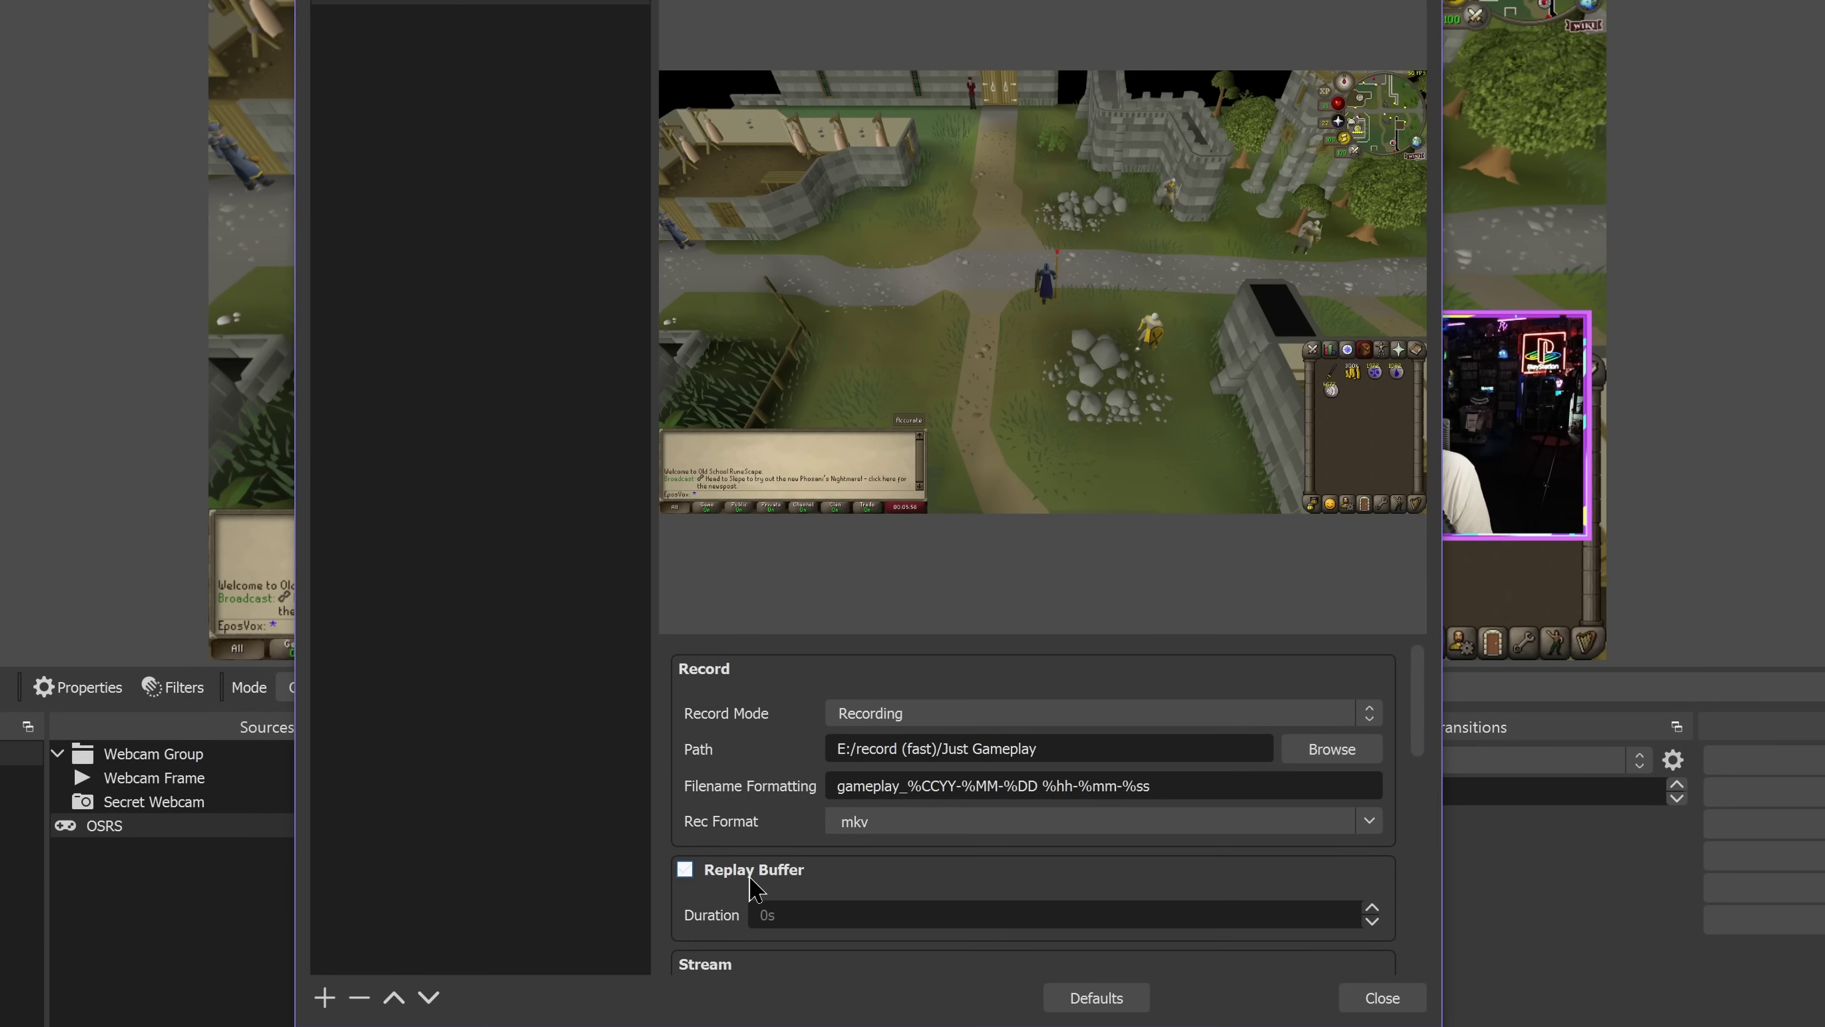
# - Review the filter's Stream, Different Audio and Encoder settings, keeping Stream Mode at None
pyautogui.scroll(-3, 754, 888)
pyautogui.click(897, 770)
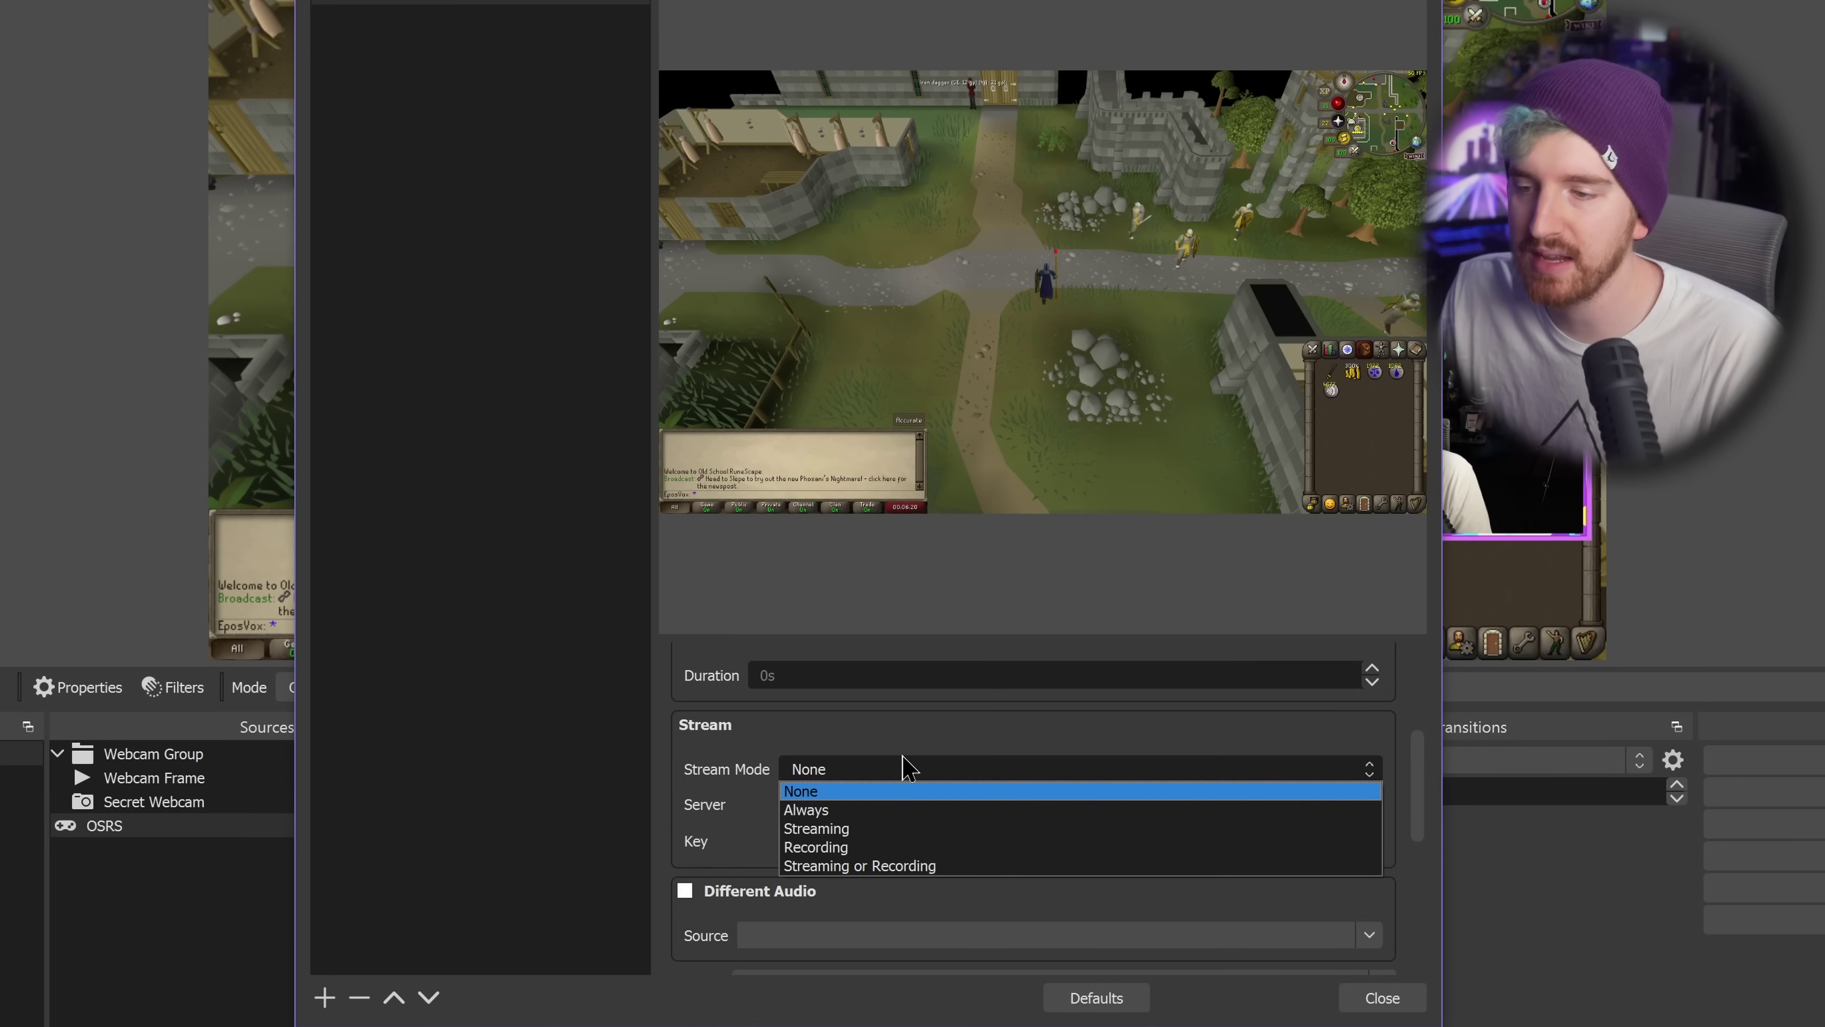
pyautogui.click(904, 792)
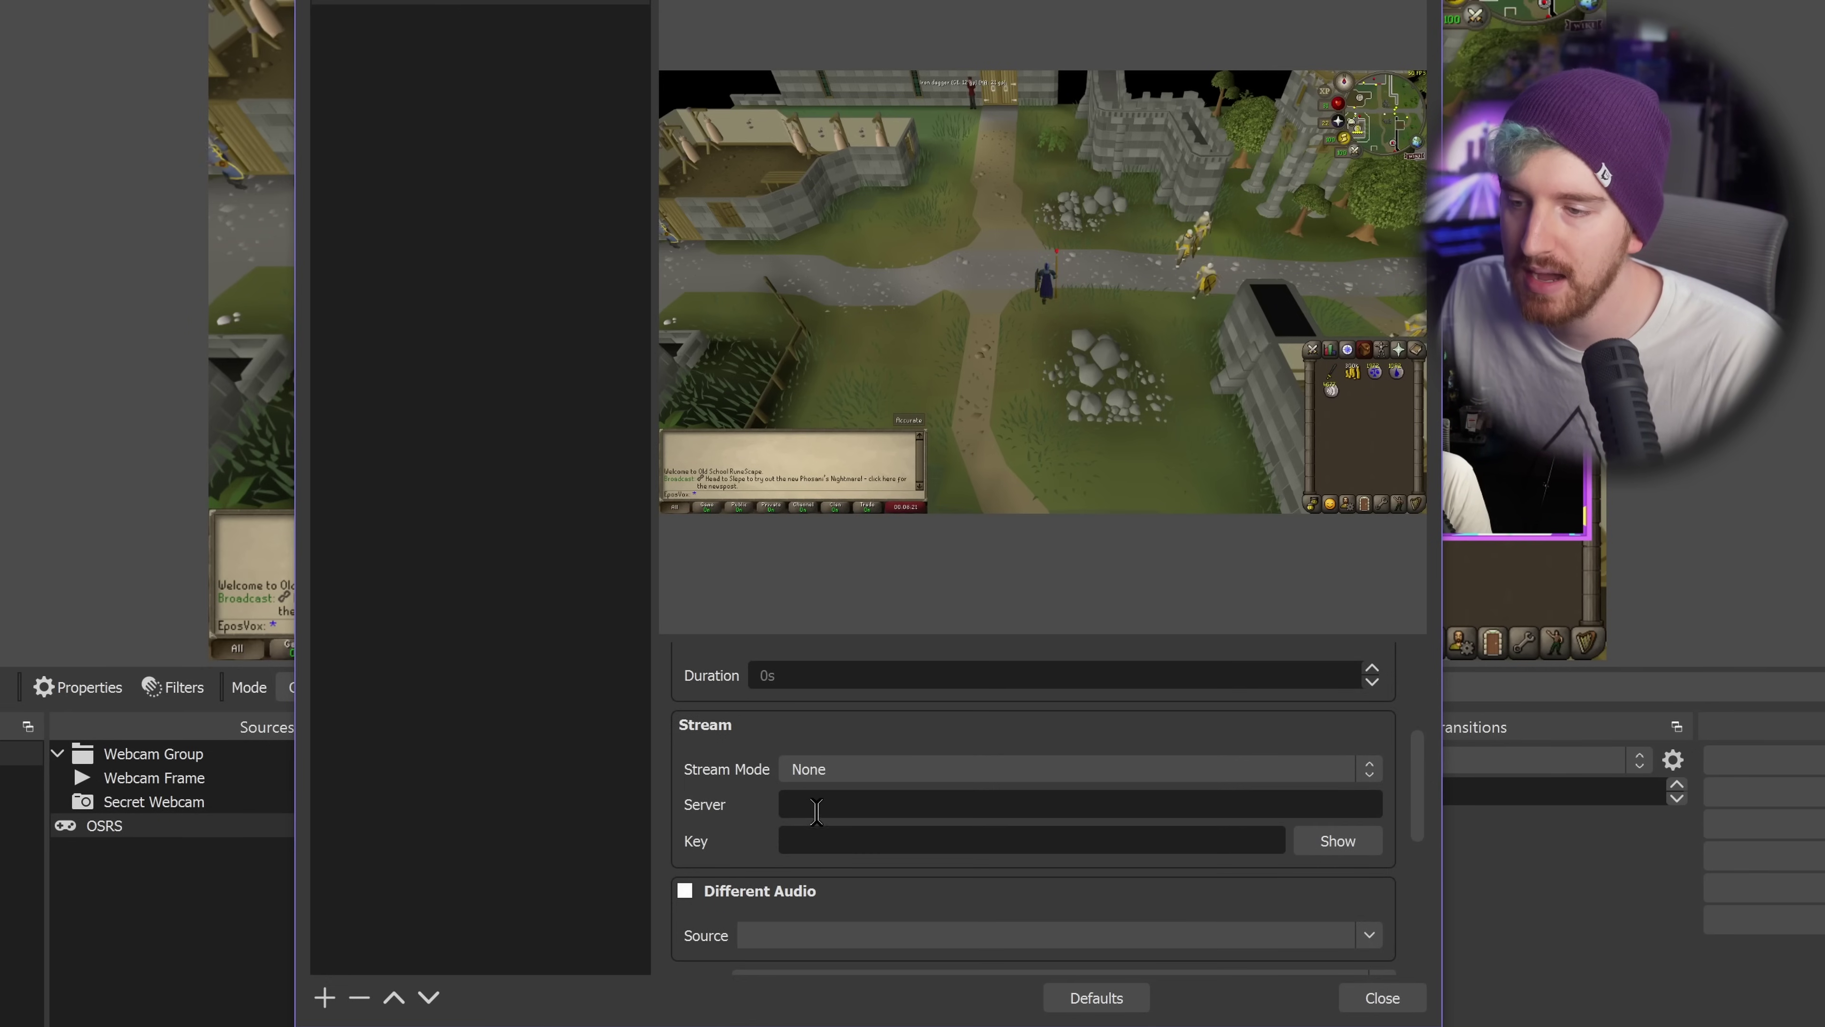
pyautogui.click(873, 807)
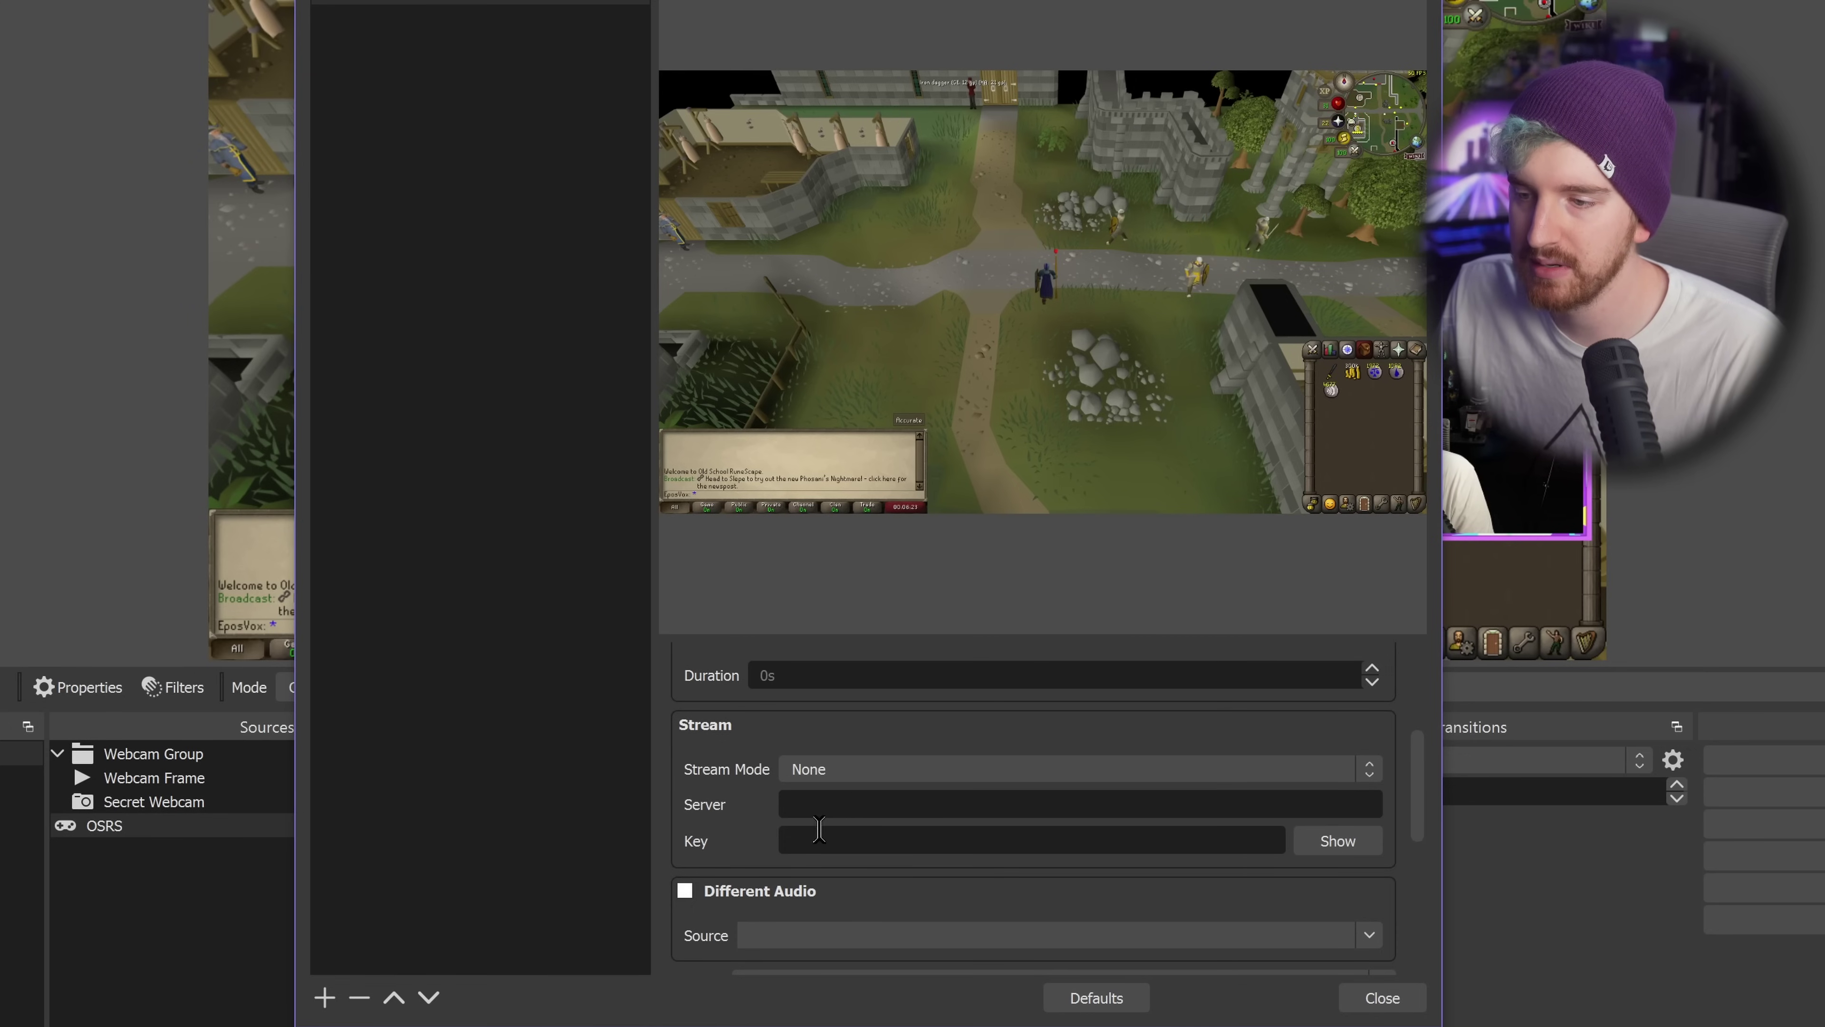
pyautogui.scroll(-1, 691, 770)
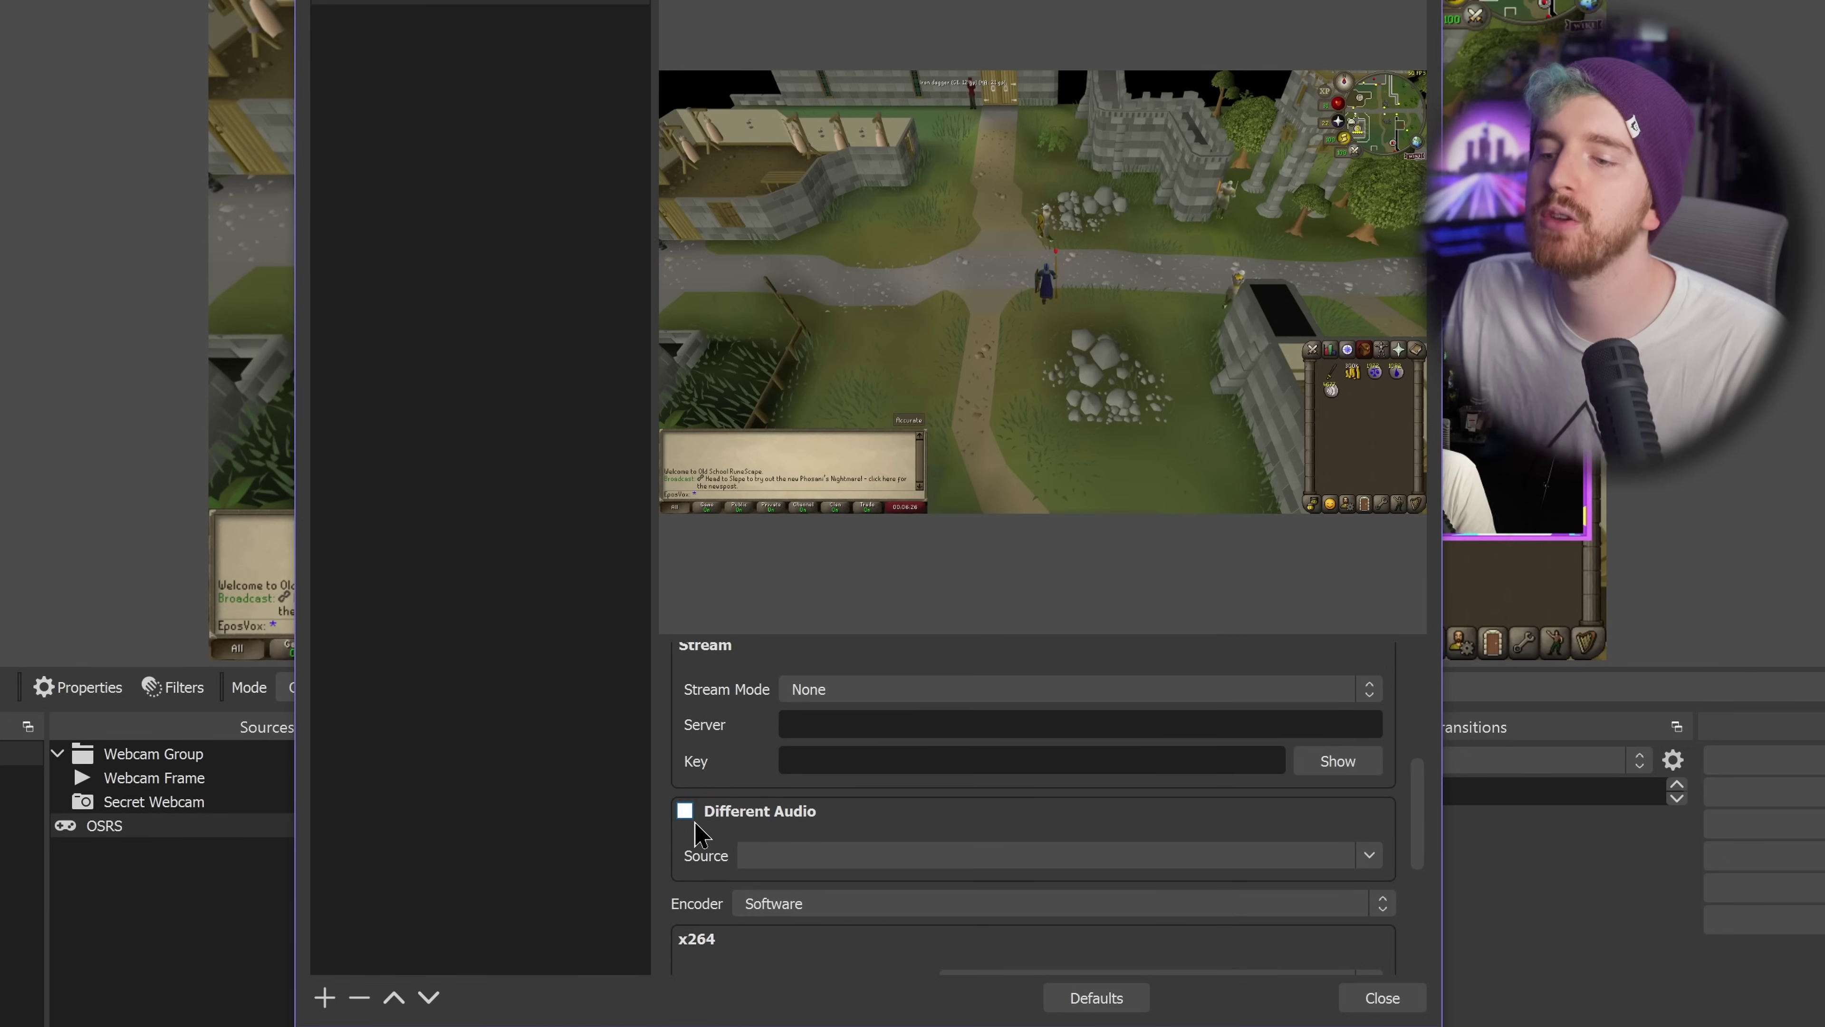
pyautogui.scroll(-1, 686, 874)
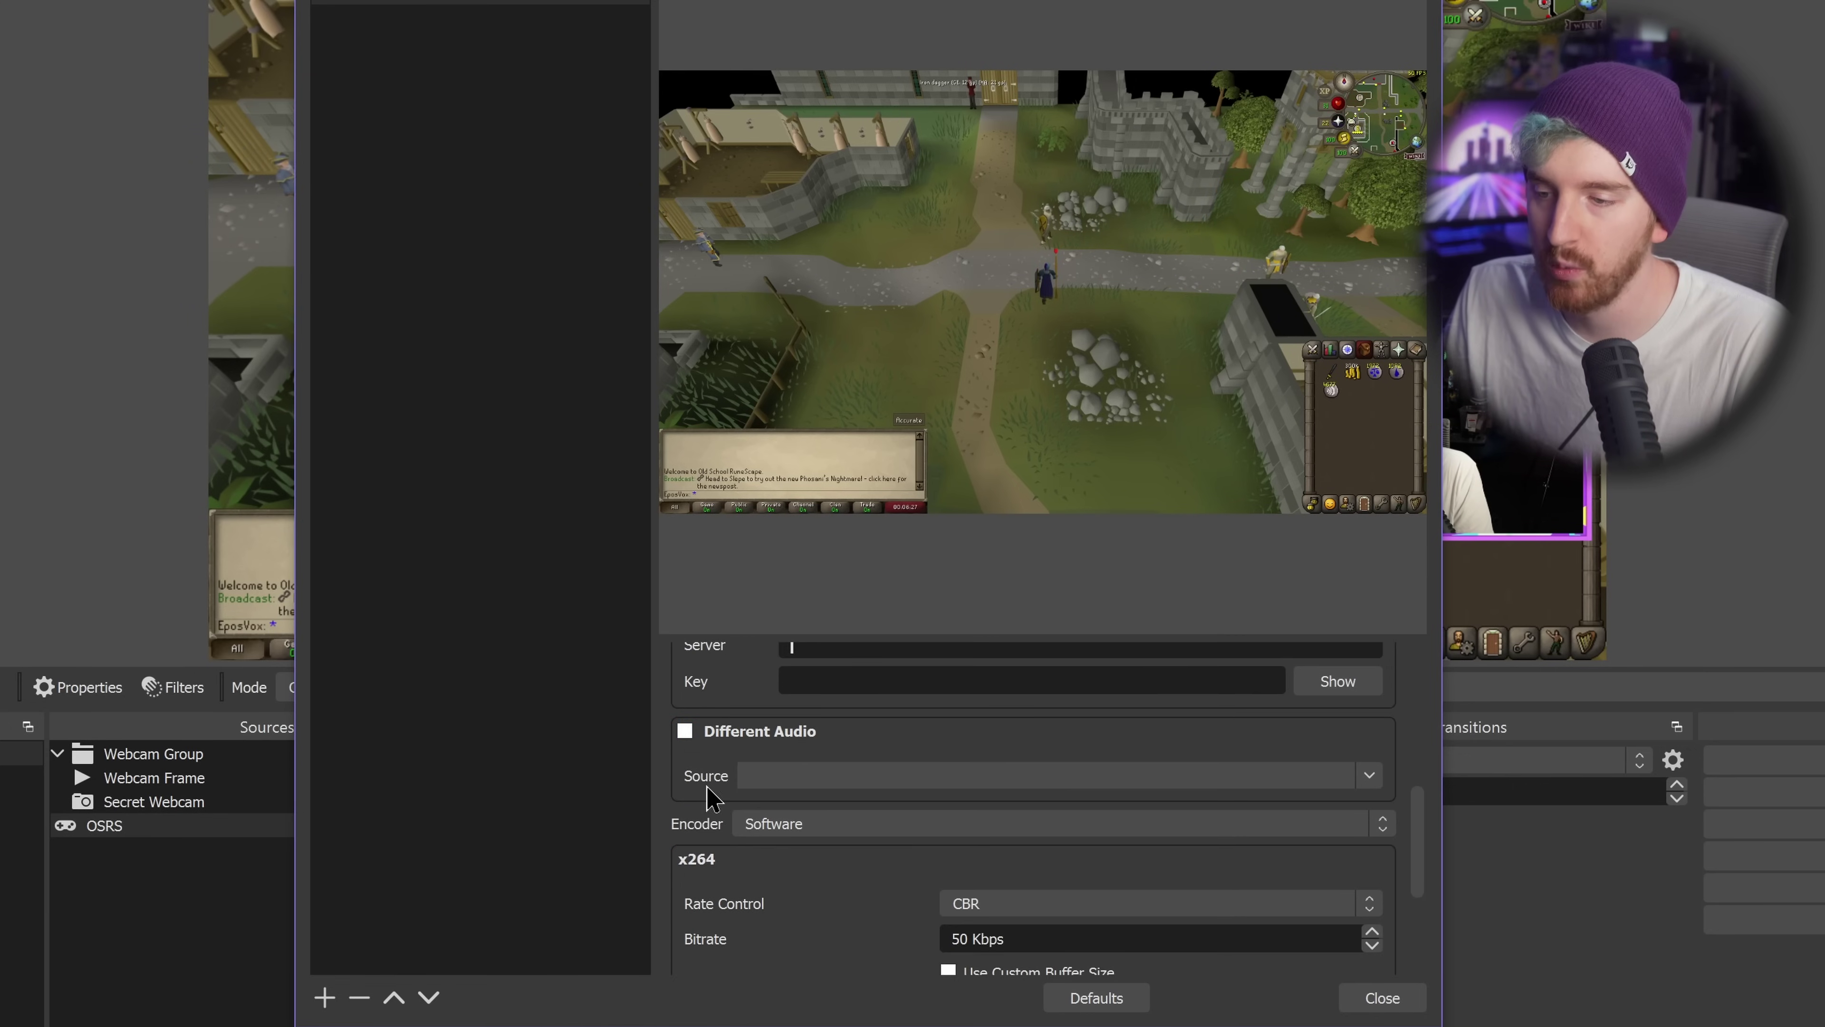
# - Enable Different Audio for the filter and choose Mic/Aux as its audio source
pyautogui.click(685, 732)
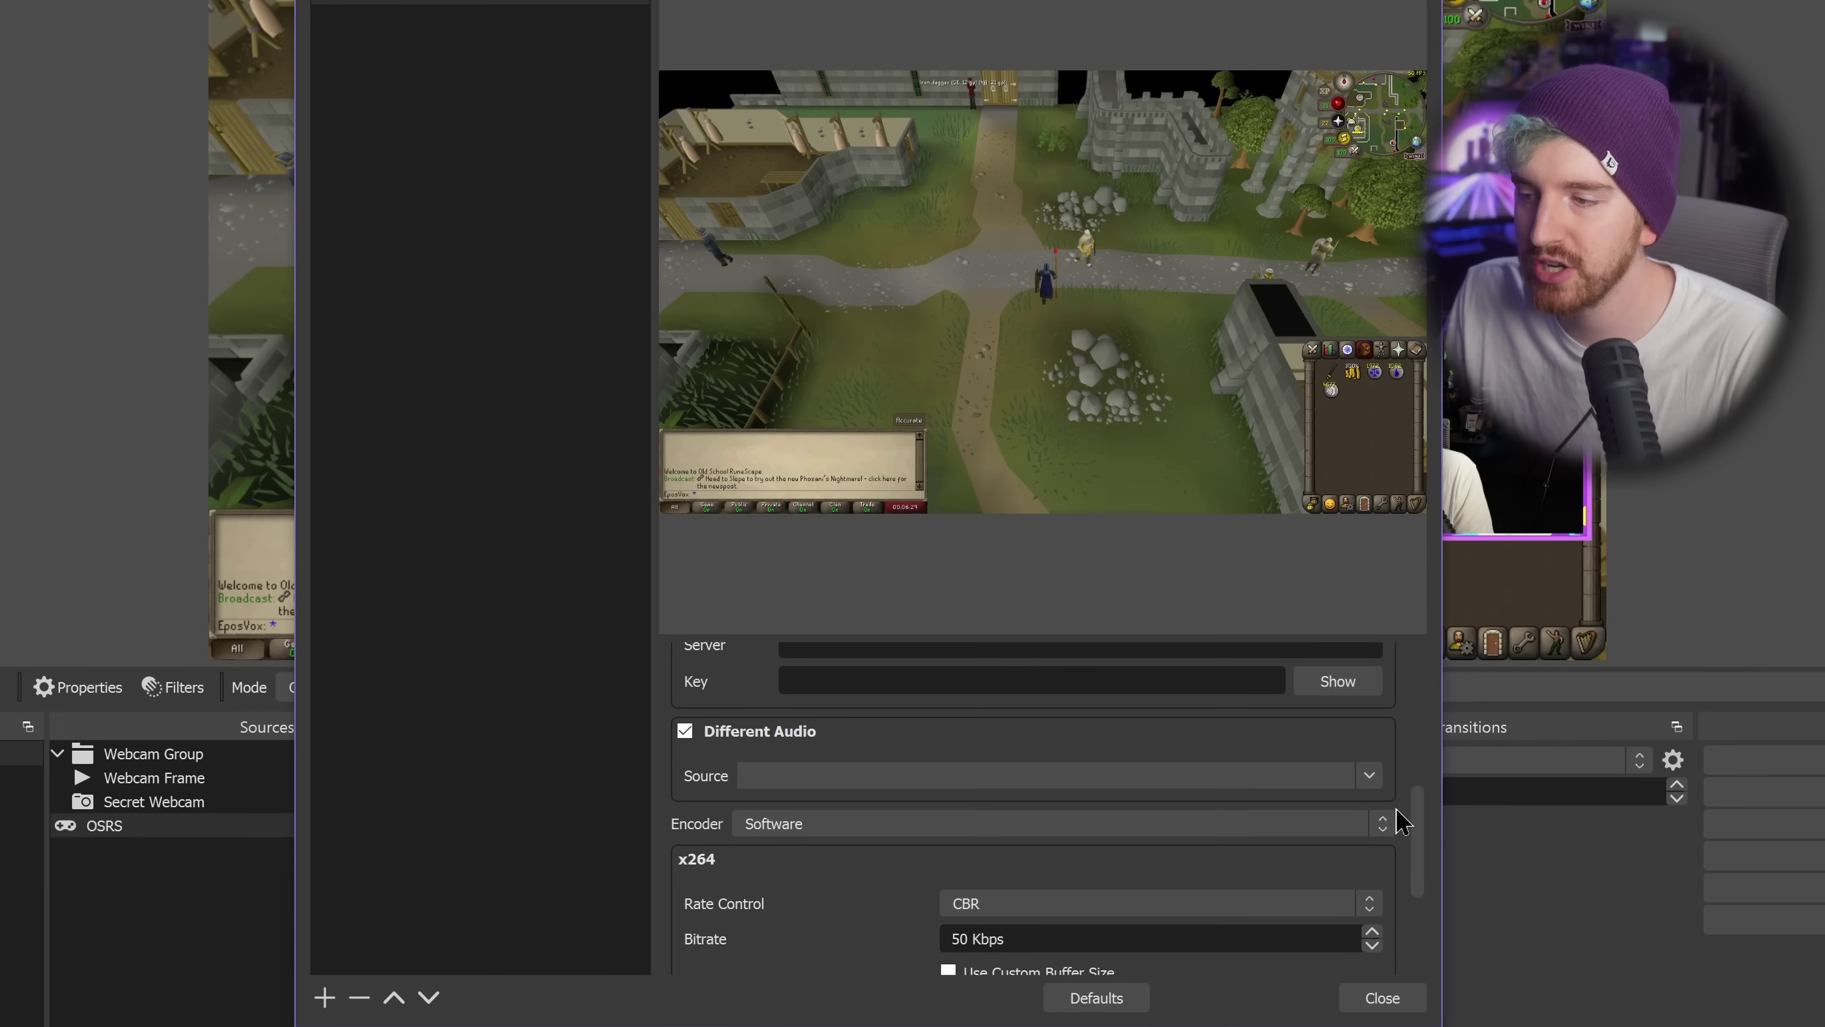
pyautogui.click(1369, 776)
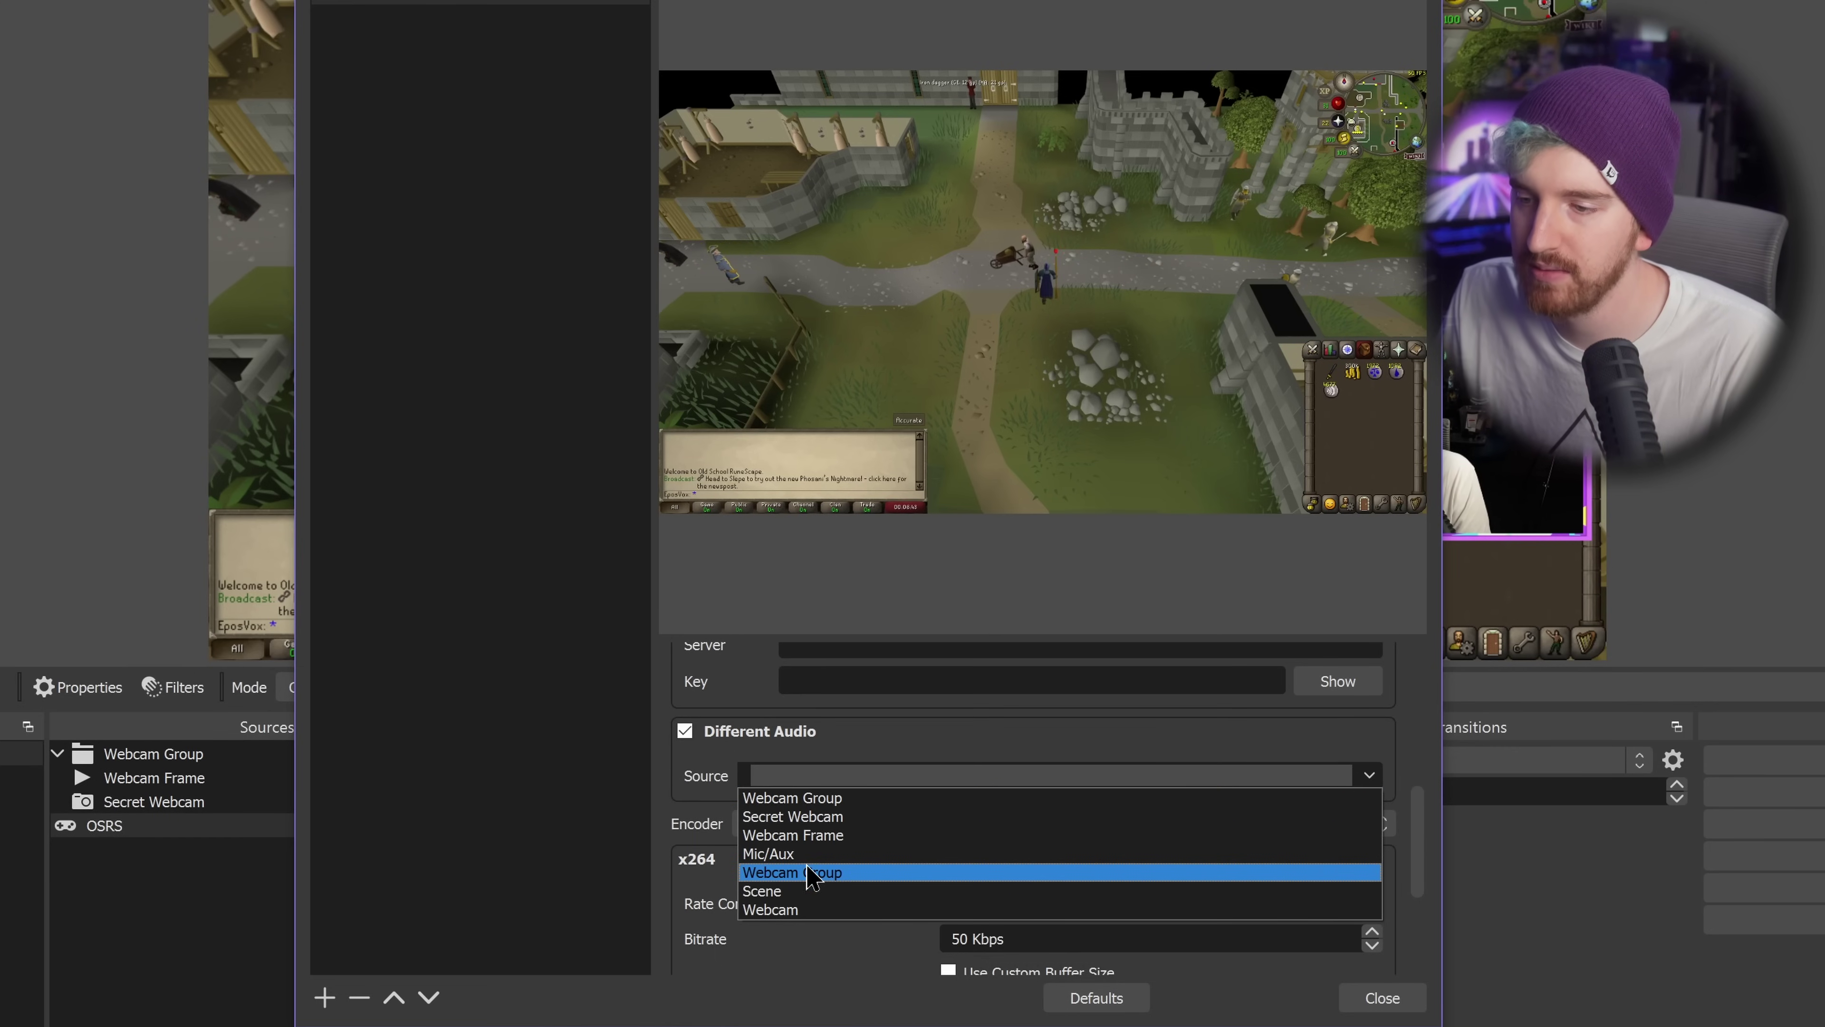
pyautogui.click(819, 853)
# - Set the filter's encoder to NVIDIA NVENC H.264 (new) with CQP rate control and a CQ Level of 18
pyautogui.scroll(-2, 751, 859)
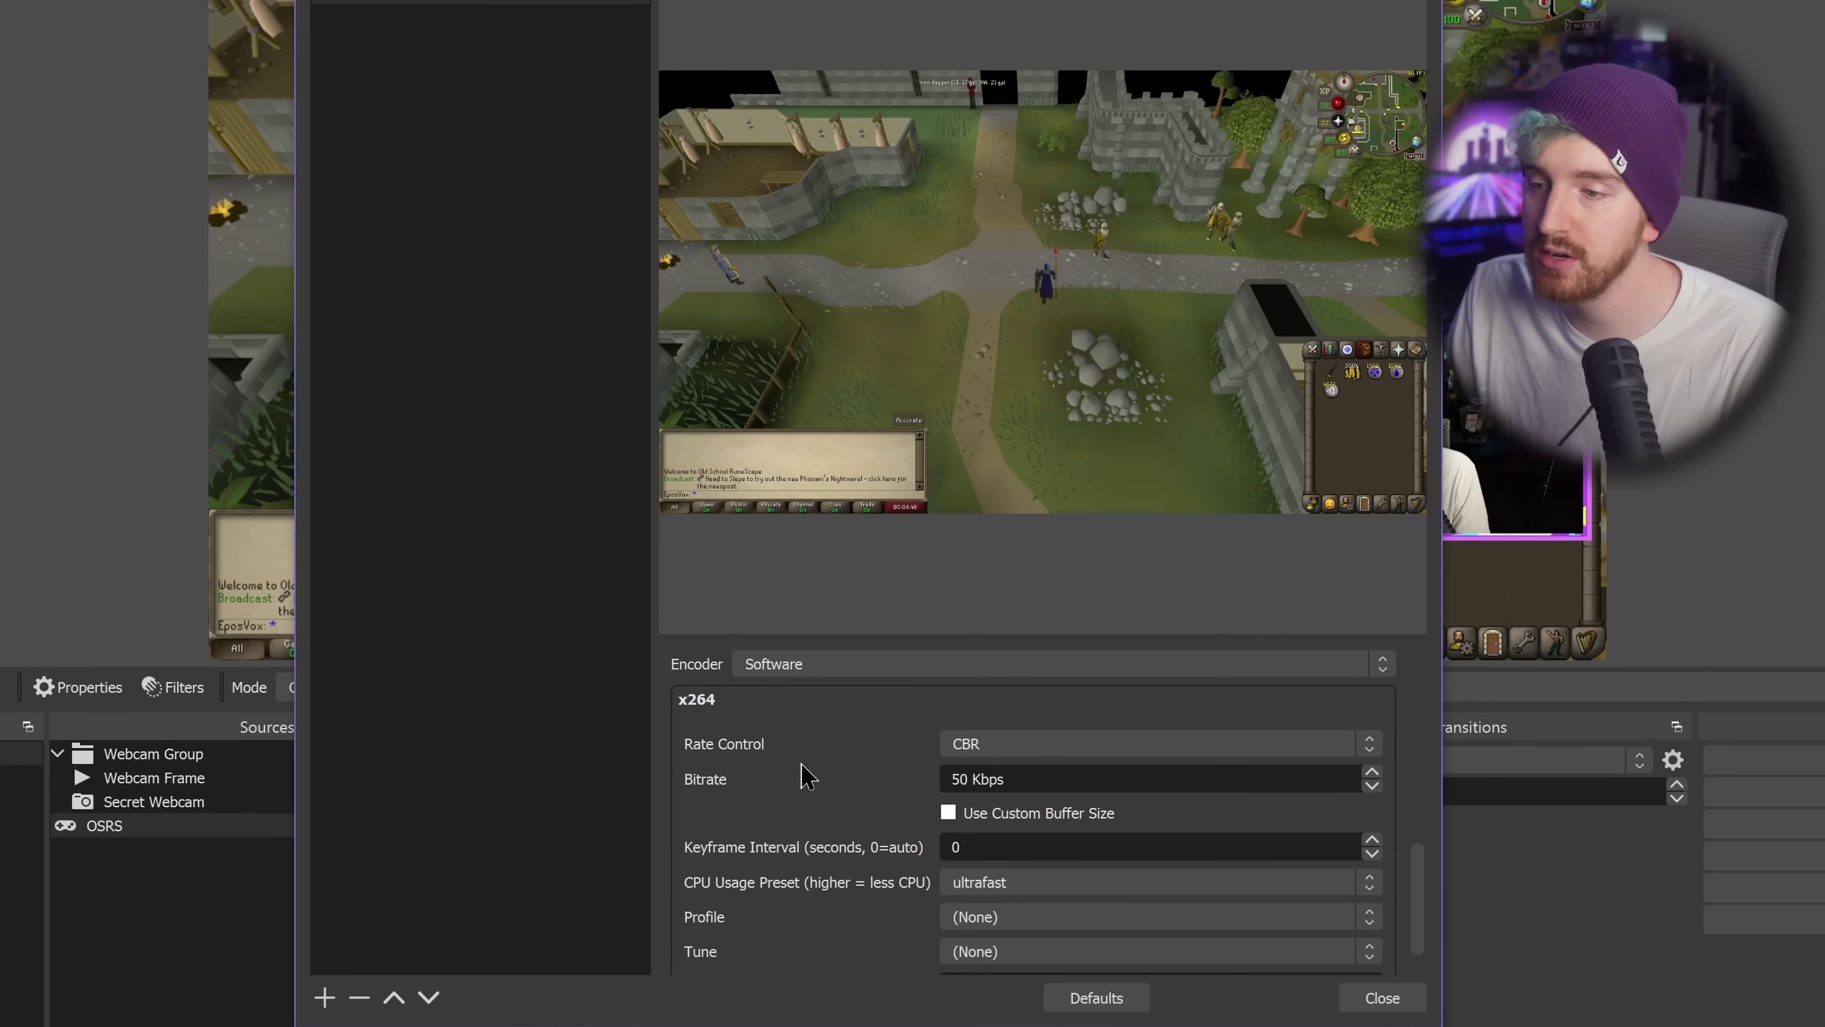
pyautogui.click(881, 661)
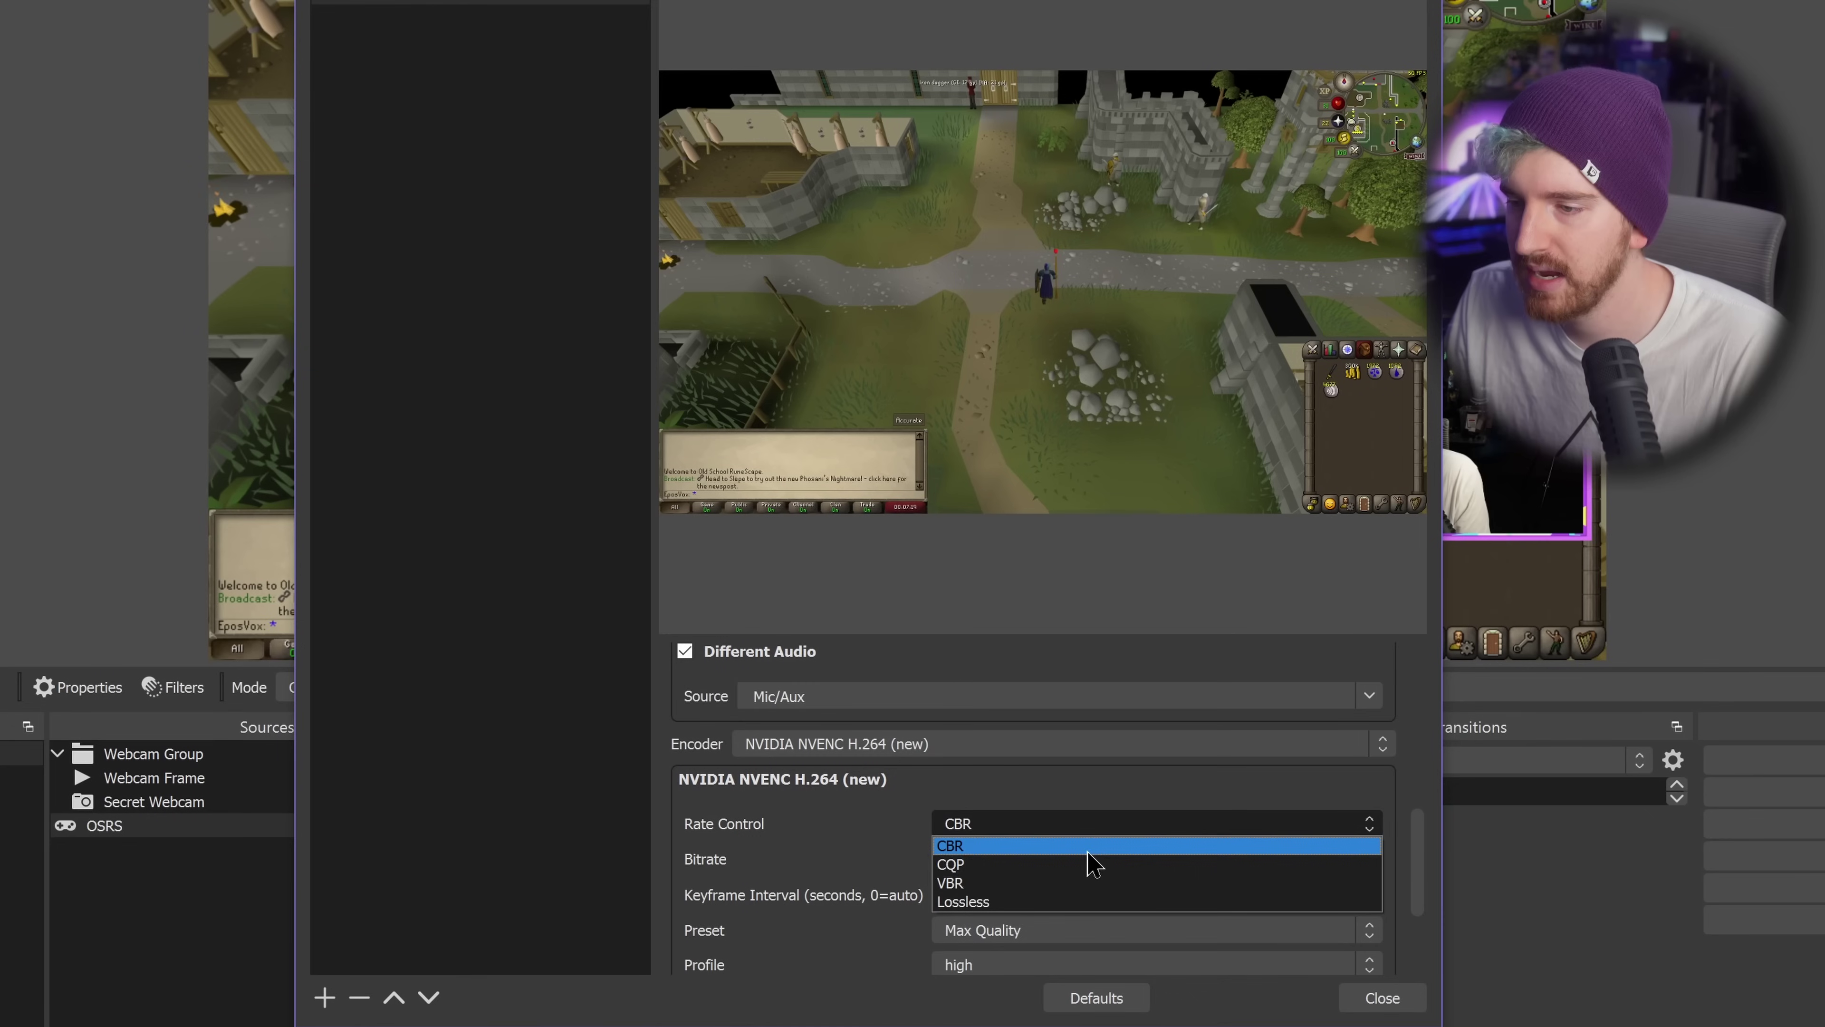
pyautogui.click(1083, 854)
pyautogui.write('18')
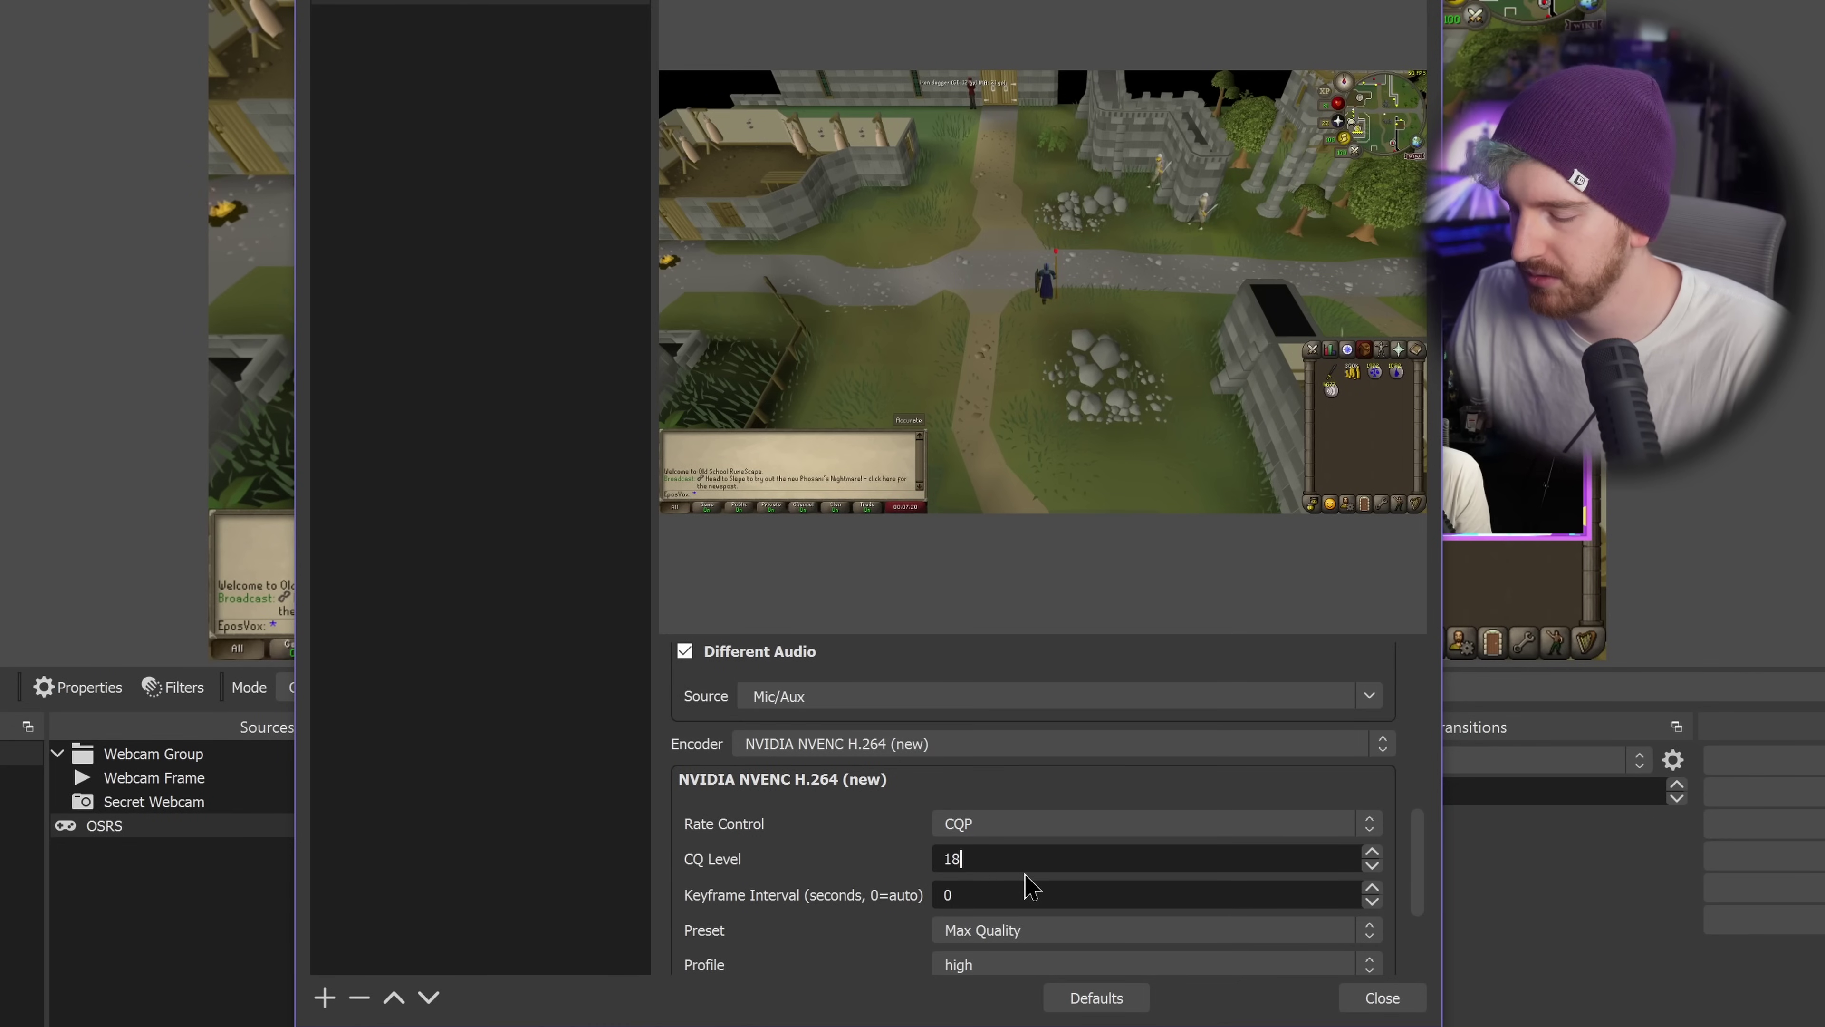
# - Change the encoder preset to Quality and turn off Psycho Visual Tuning
pyautogui.scroll(-3, 913, 943)
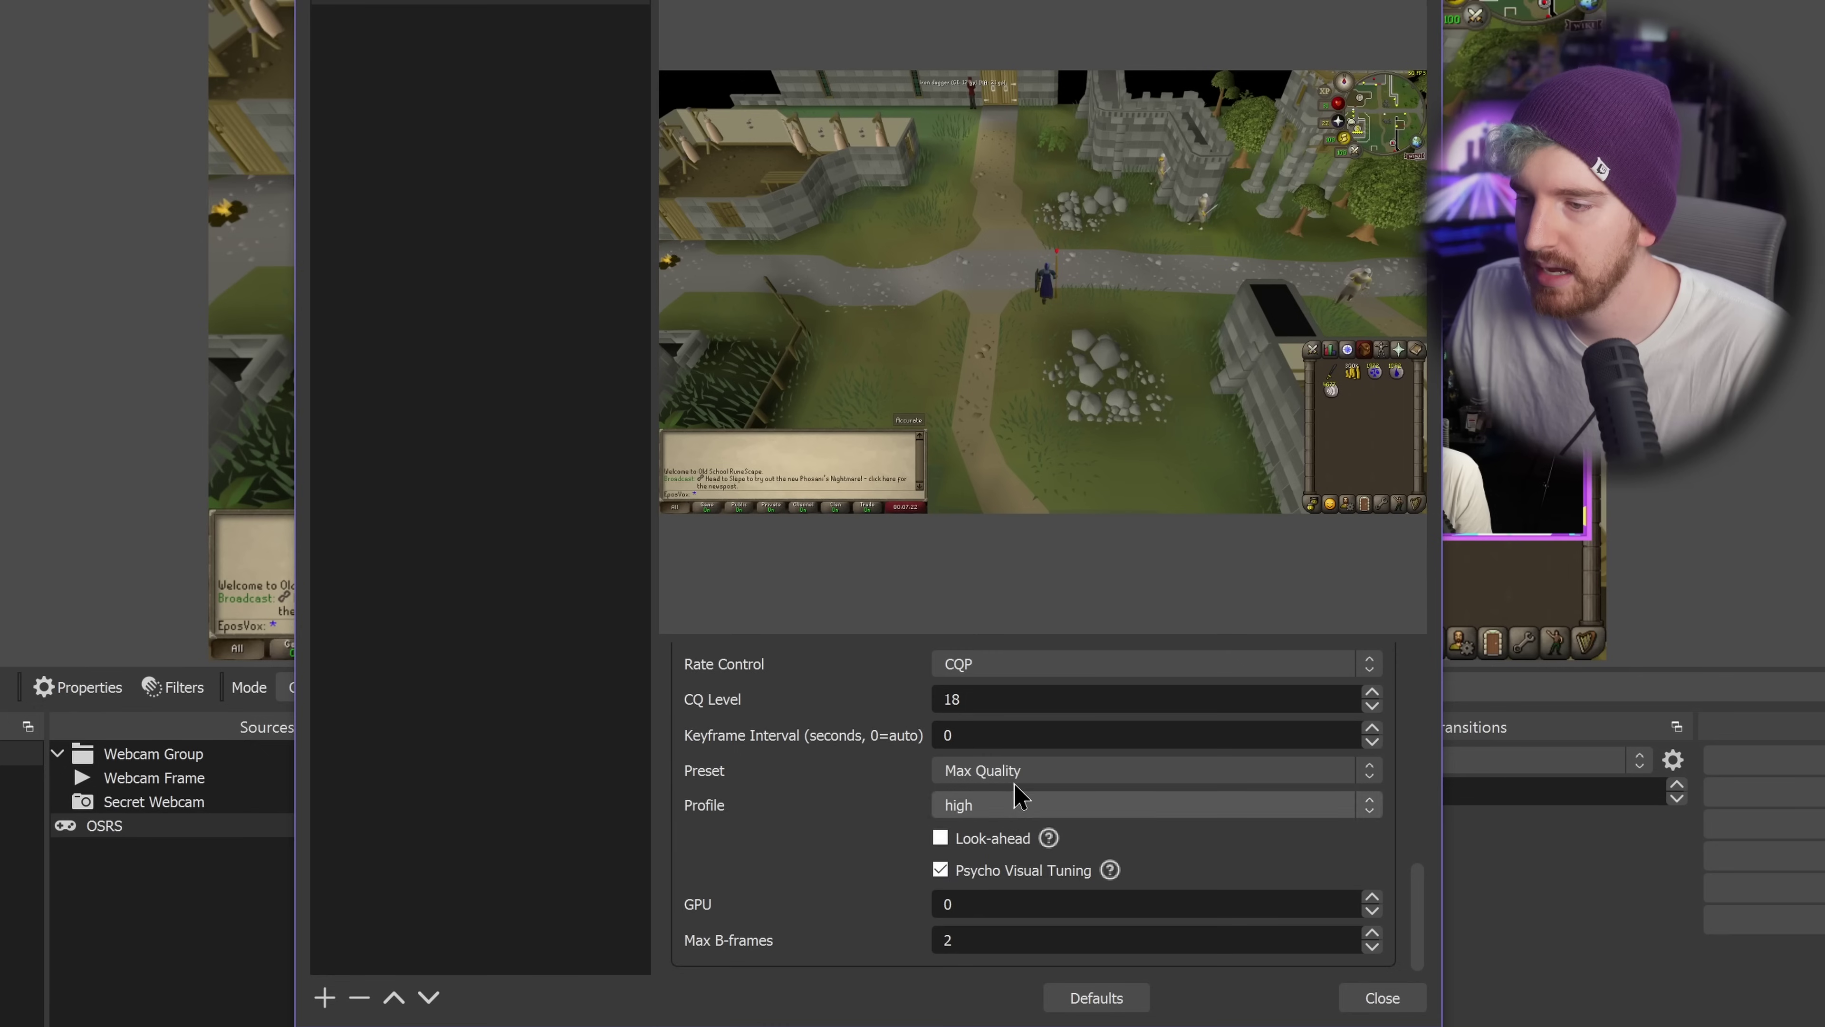
pyautogui.click(1020, 770)
pyautogui.click(1021, 807)
pyautogui.scroll(-1, 827, 862)
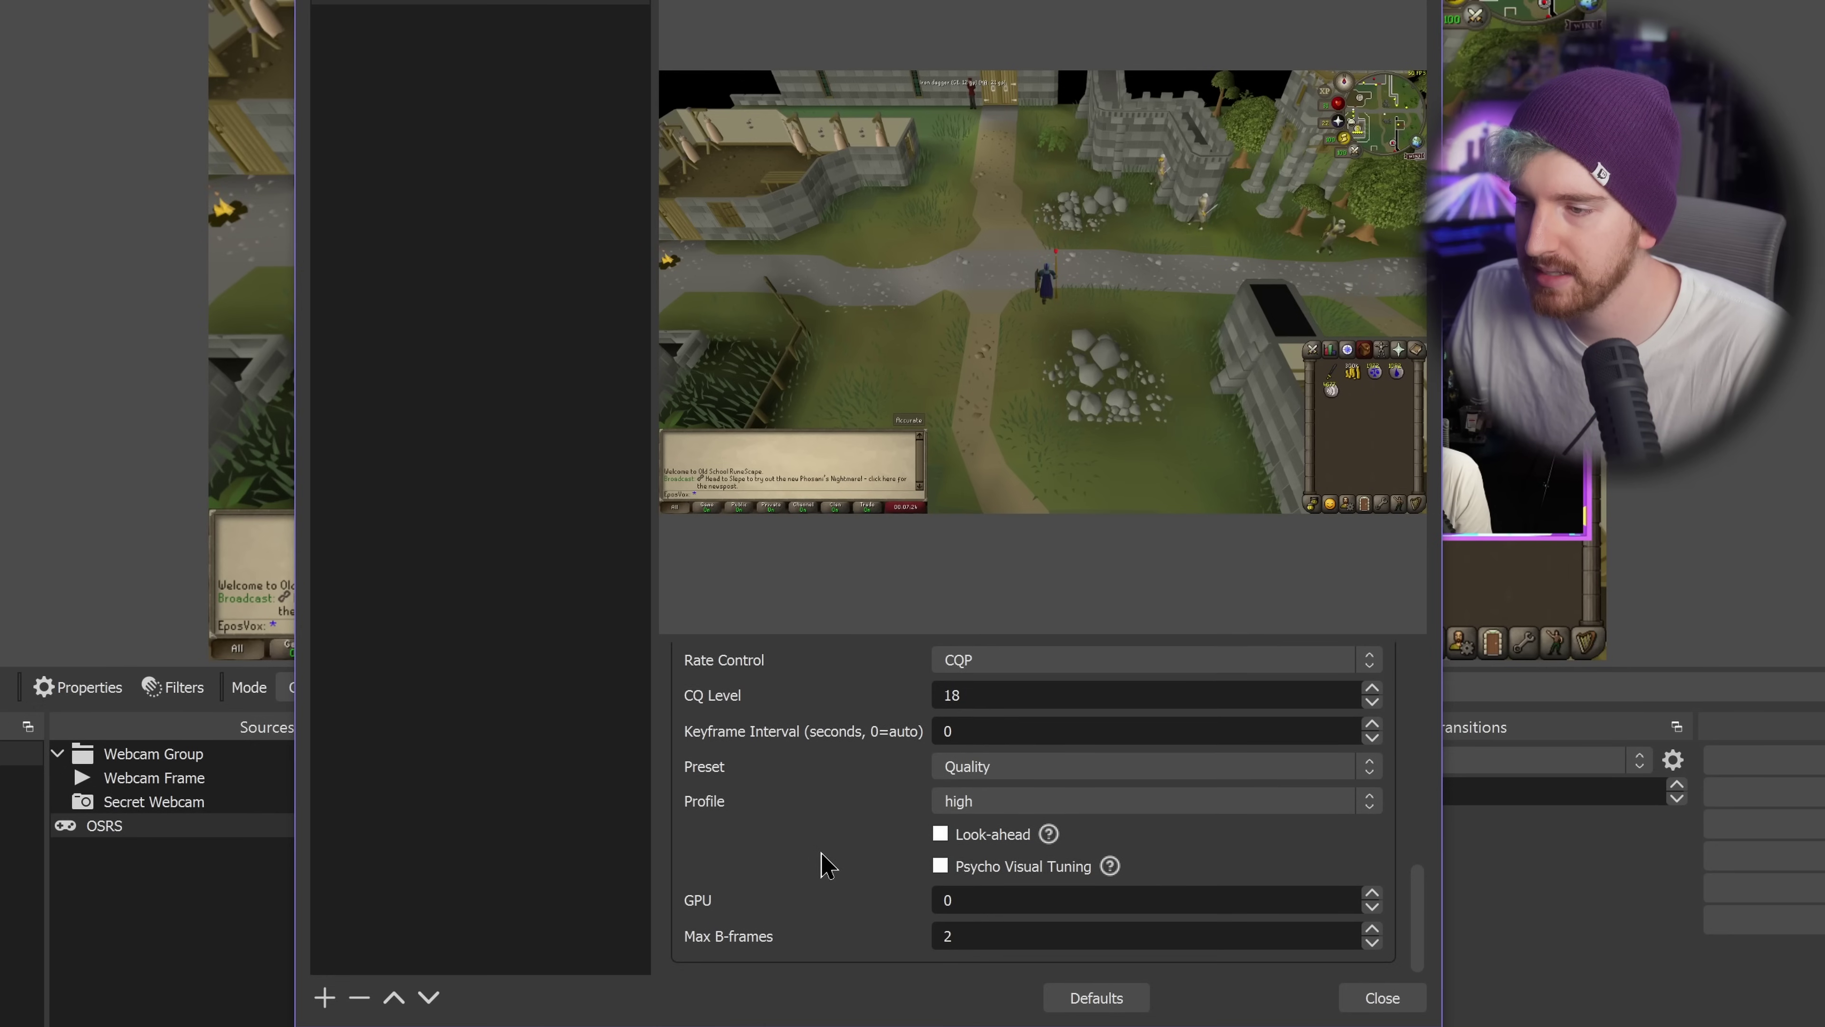
# - Set the filter's Record Mode to Always and close the OSRS filter settings
pyautogui.scroll(5, 864, 893)
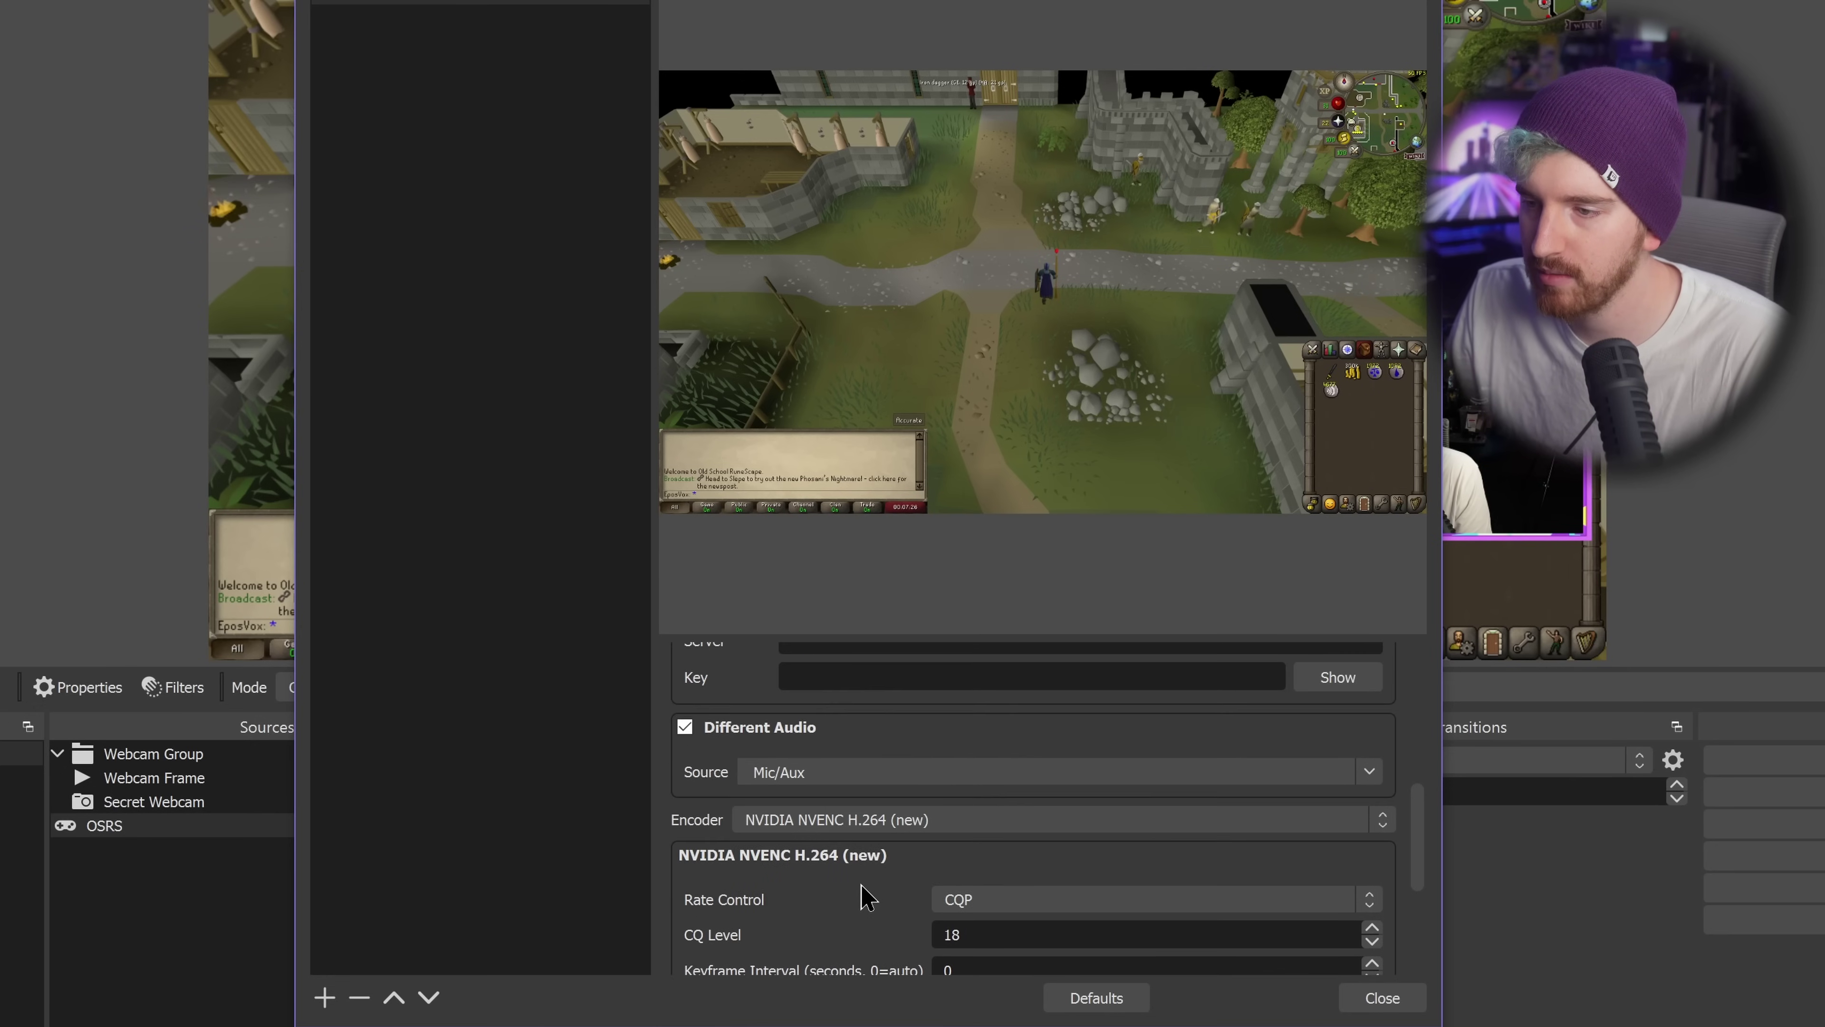
pyautogui.scroll(5, 722, 928)
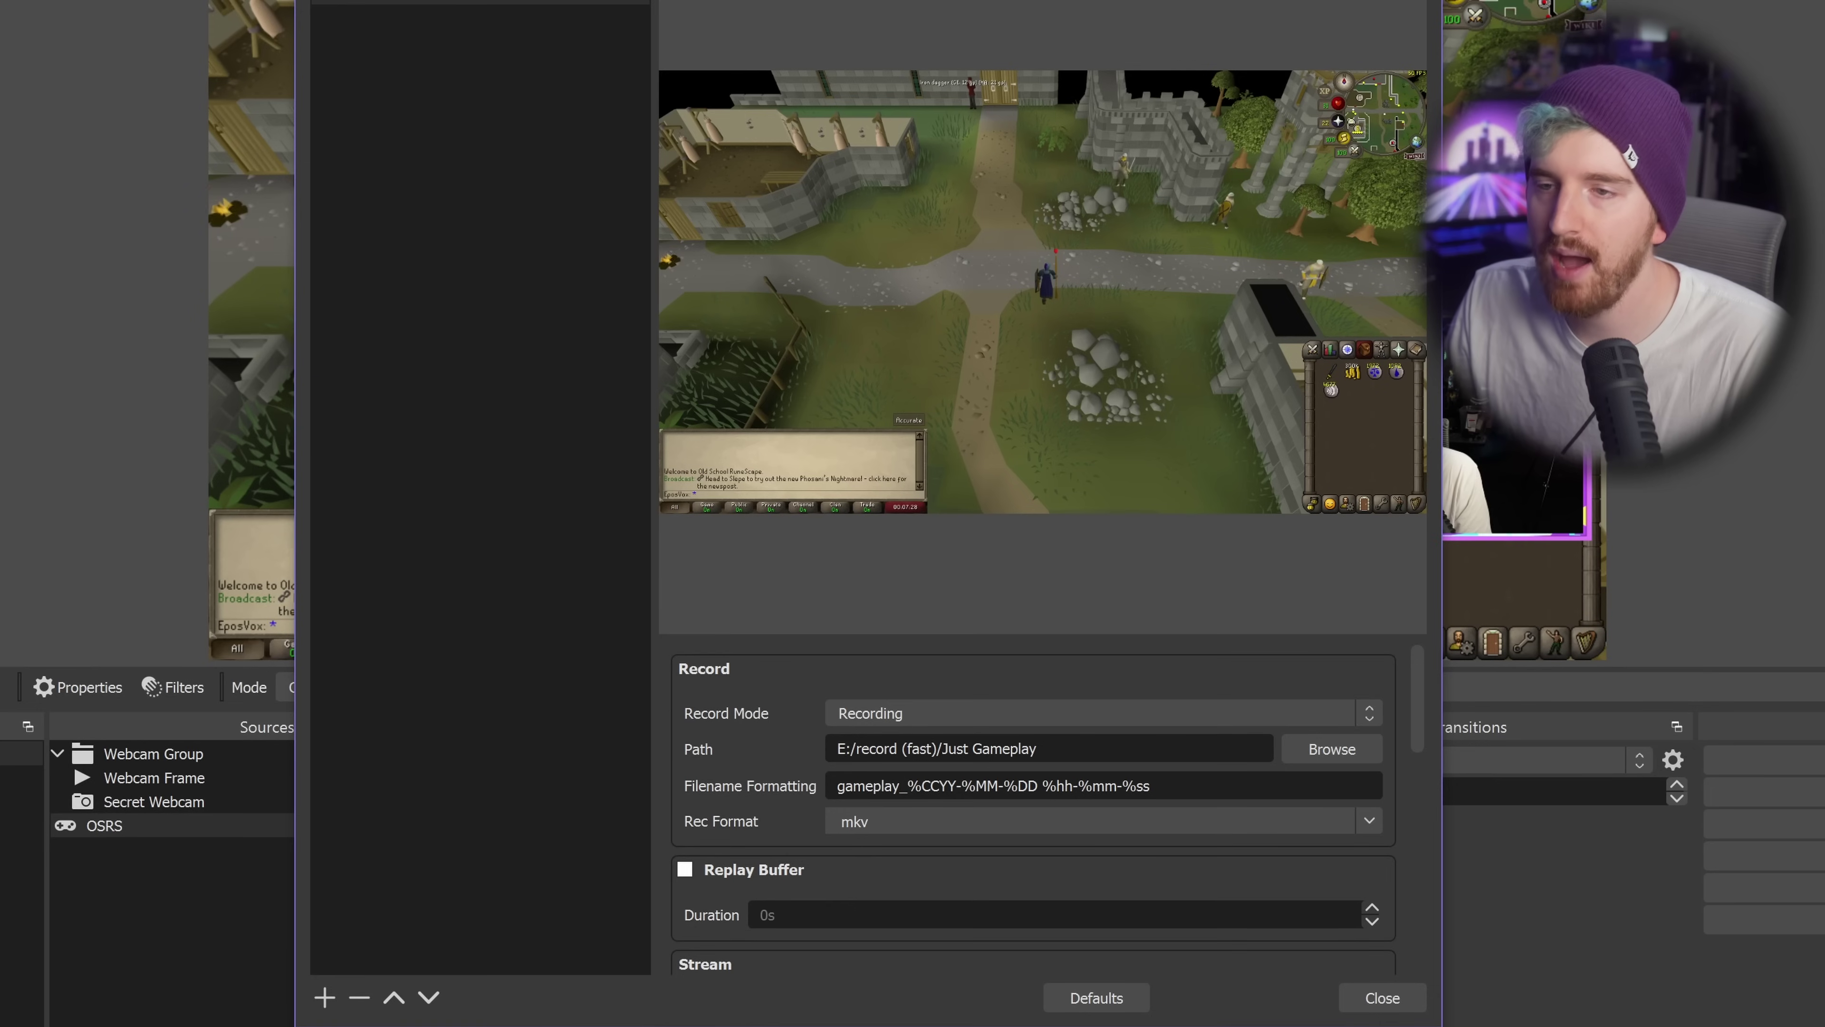
pyautogui.click(911, 711)
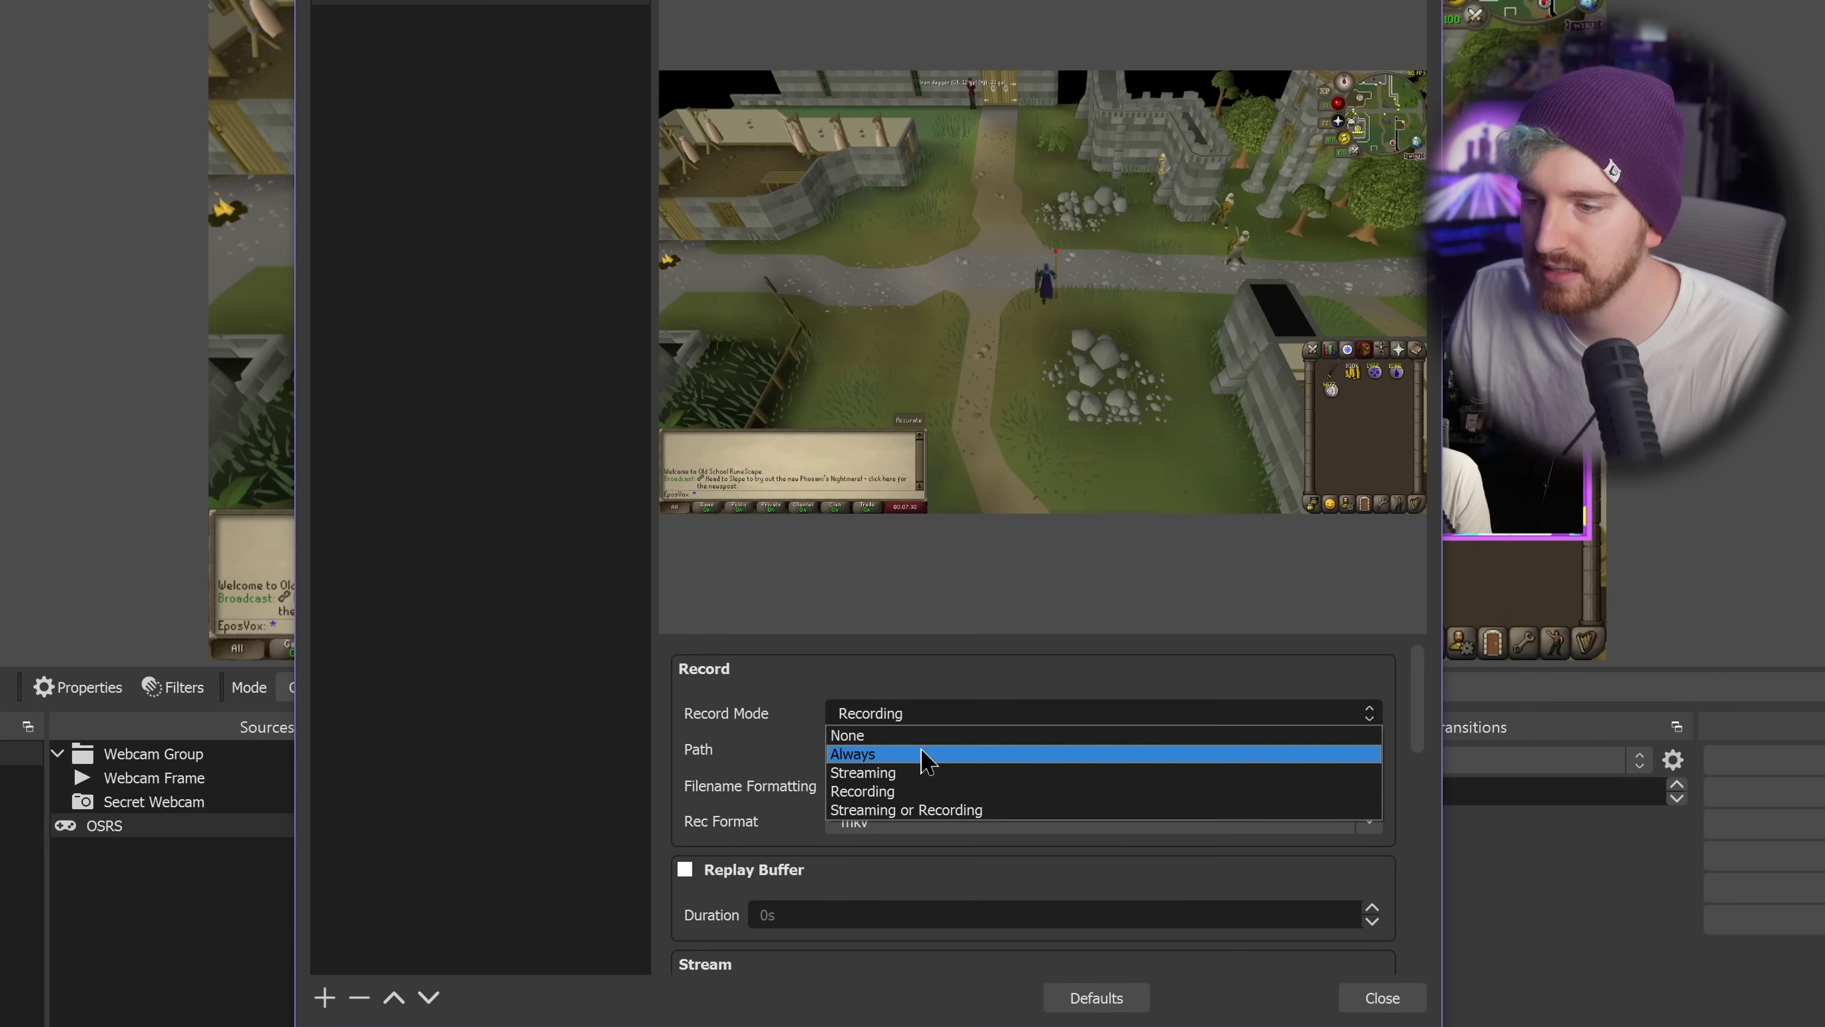
pyautogui.click(925, 755)
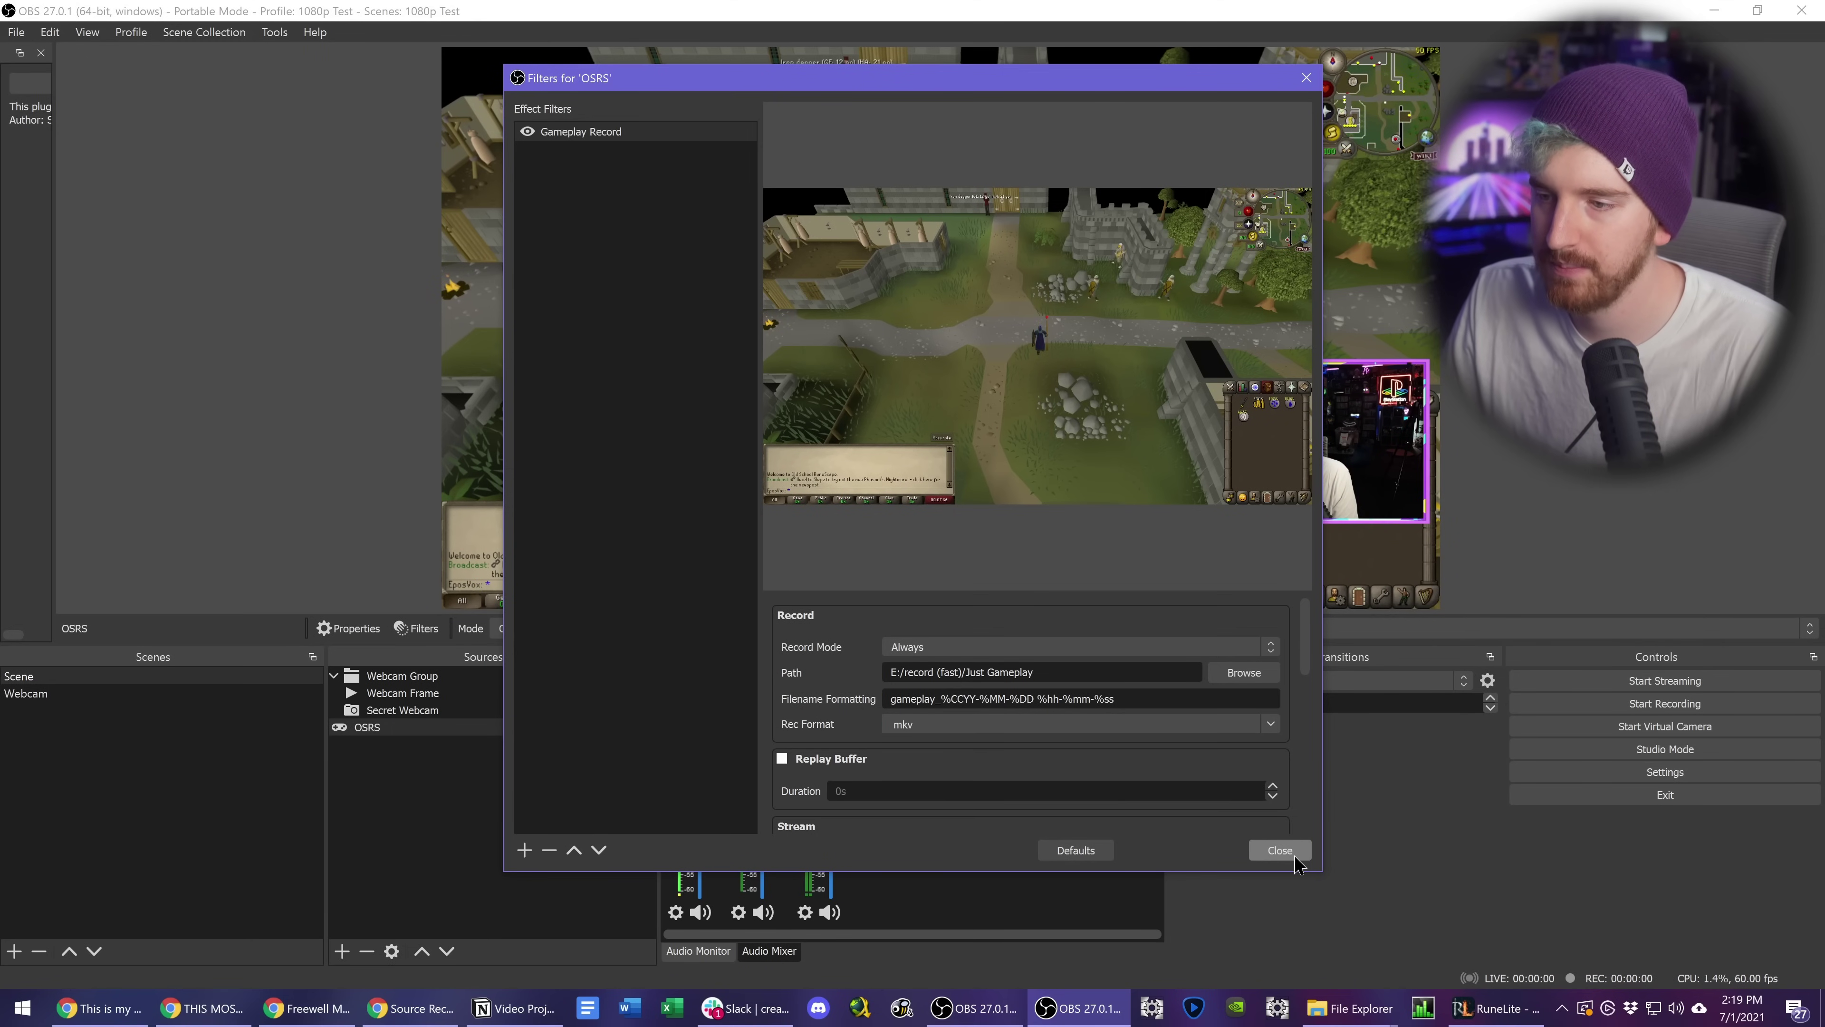
pyautogui.click(1281, 851)
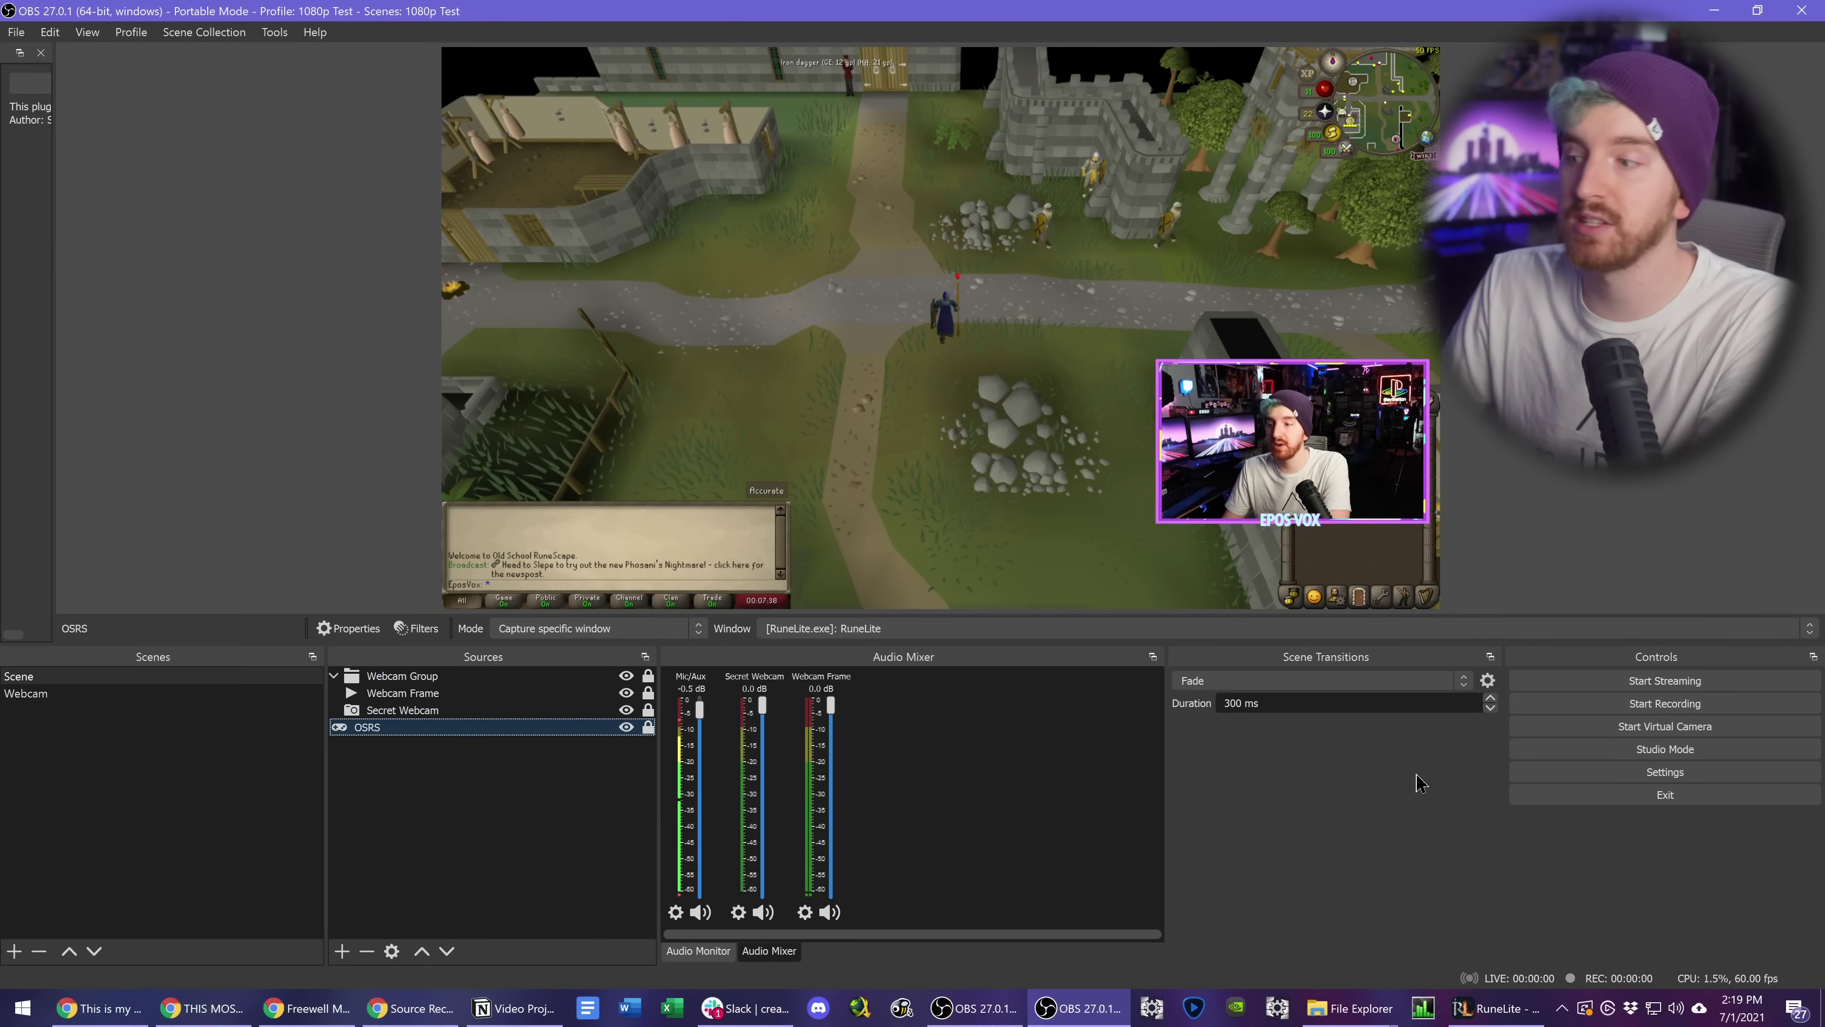
# - Record a test clip of the full scene lasting about five seconds and open the recordings folder
pyautogui.click(1665, 703)
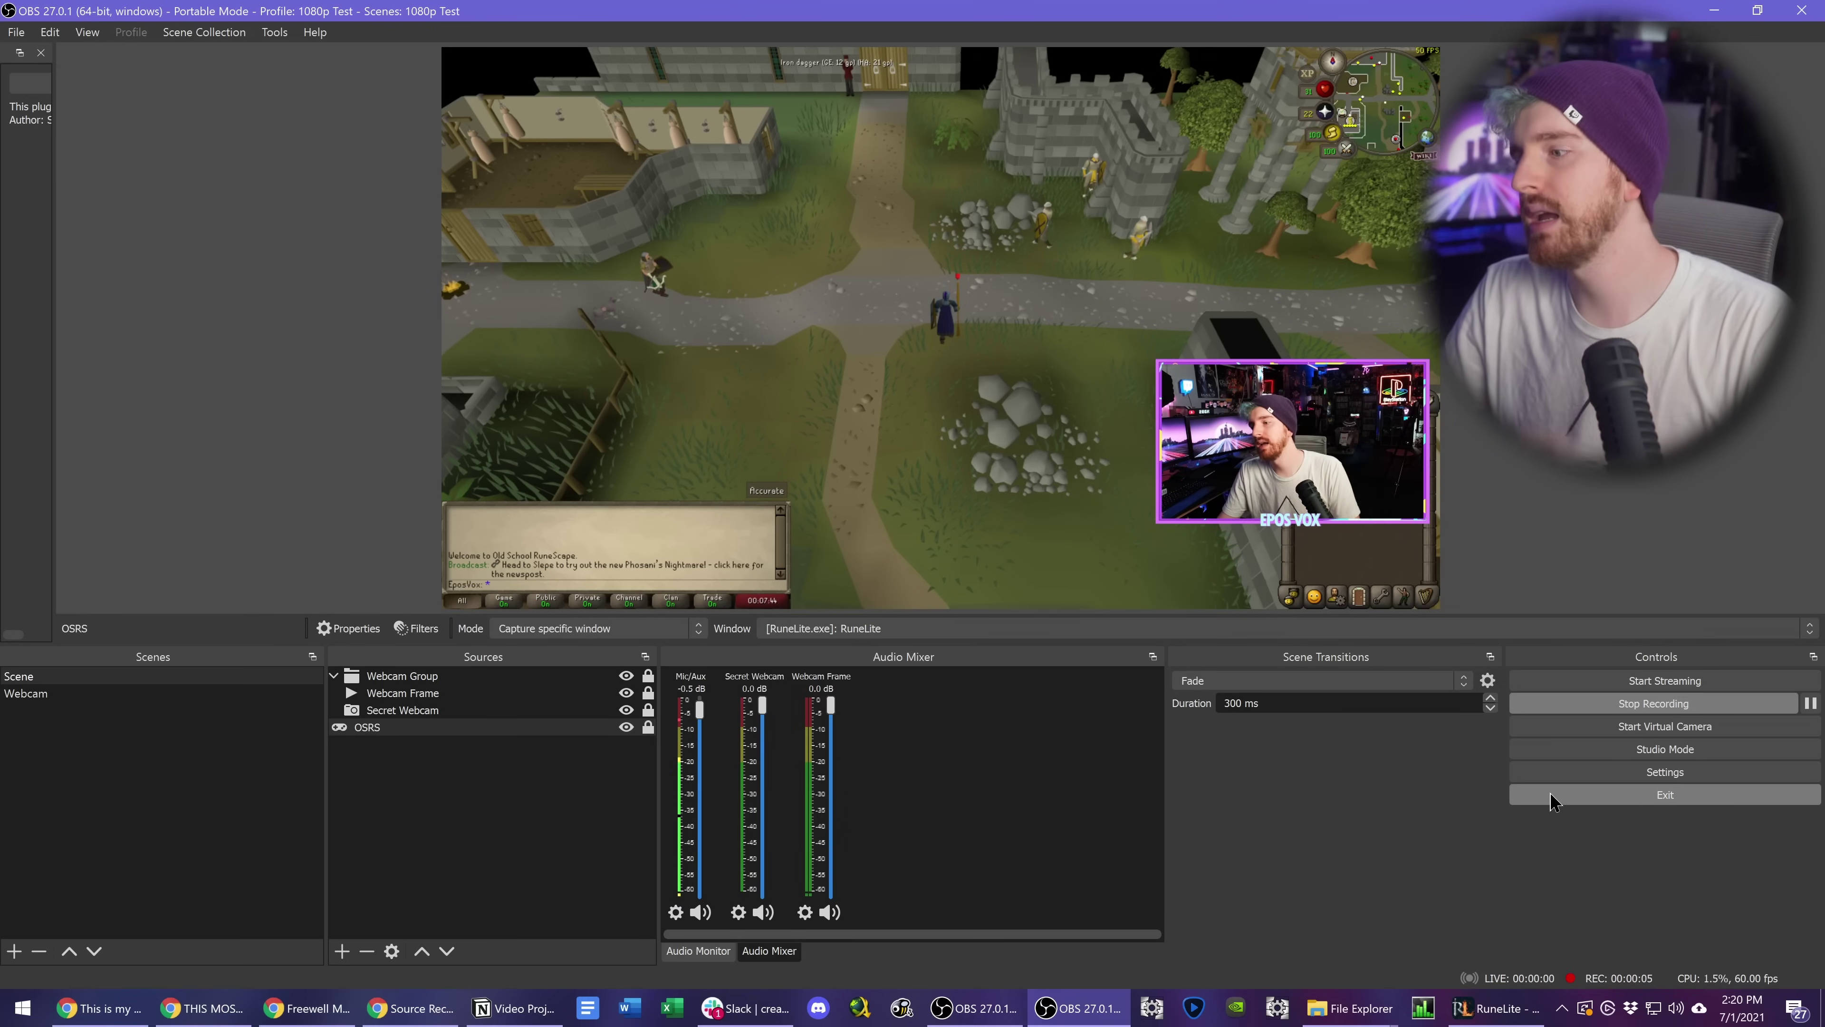
pyautogui.click(1555, 705)
pyautogui.click(16, 32)
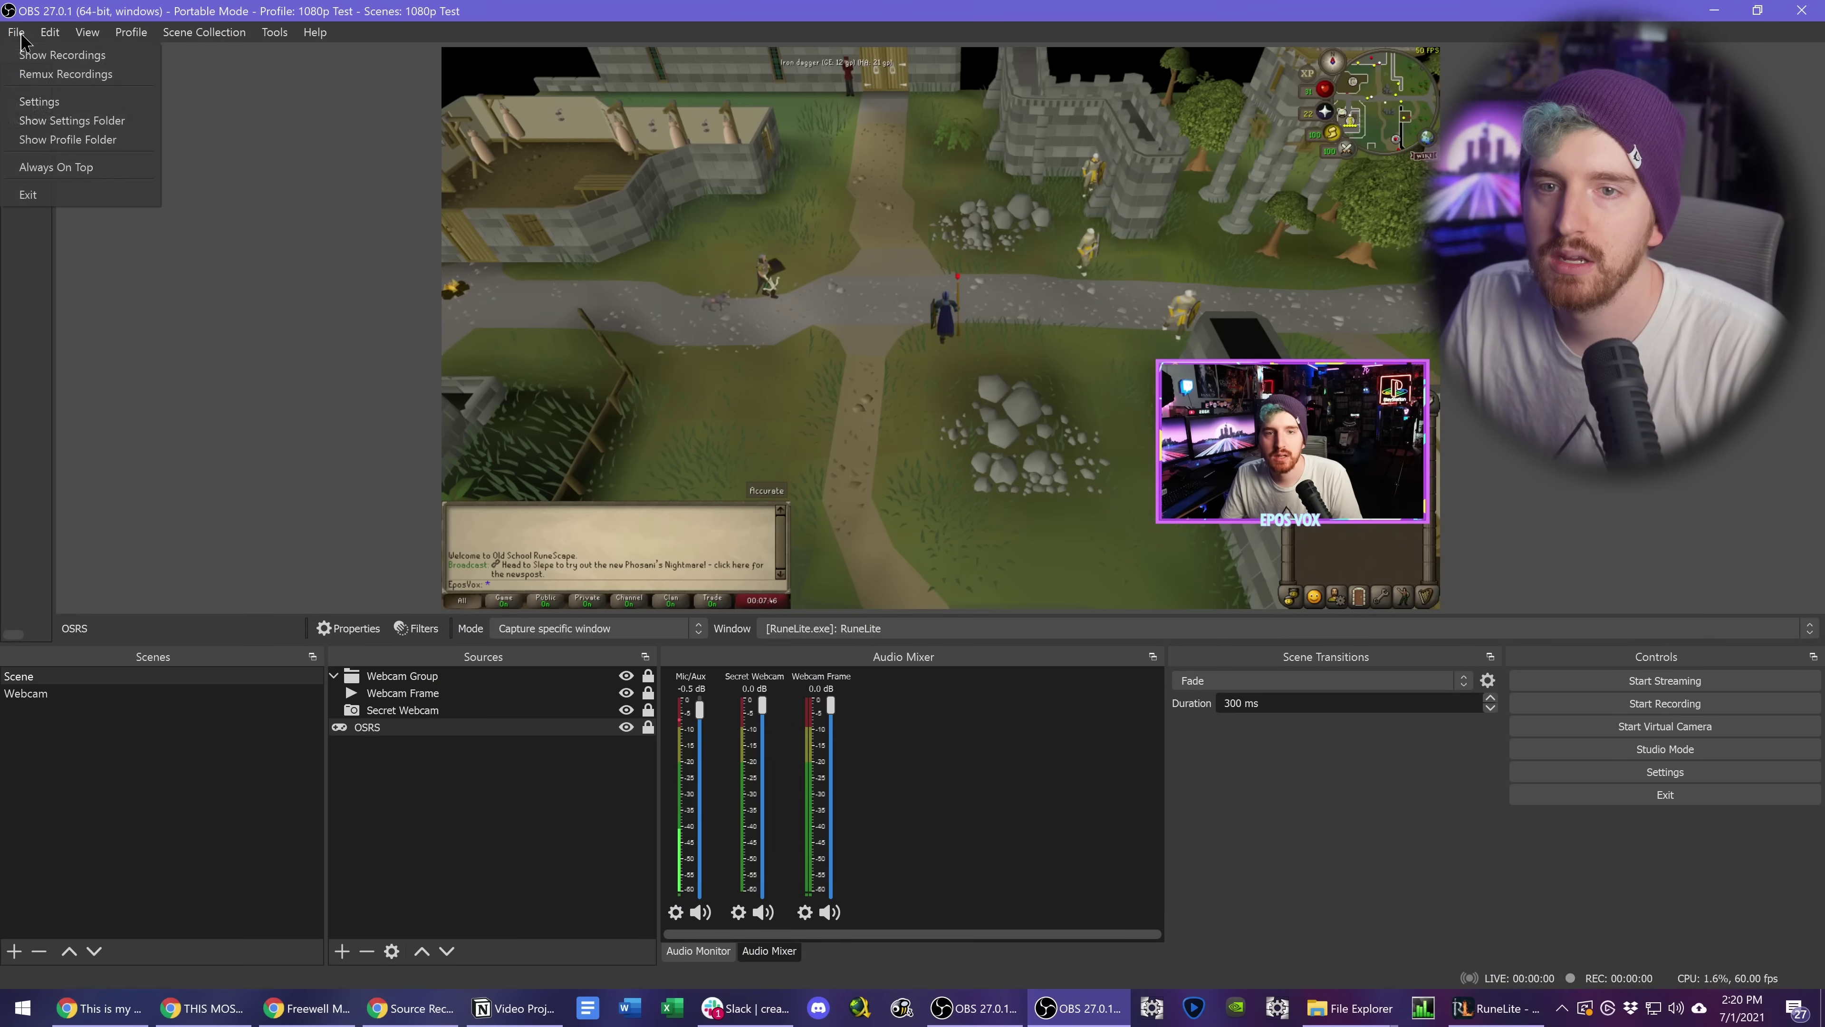
pyautogui.click(62, 55)
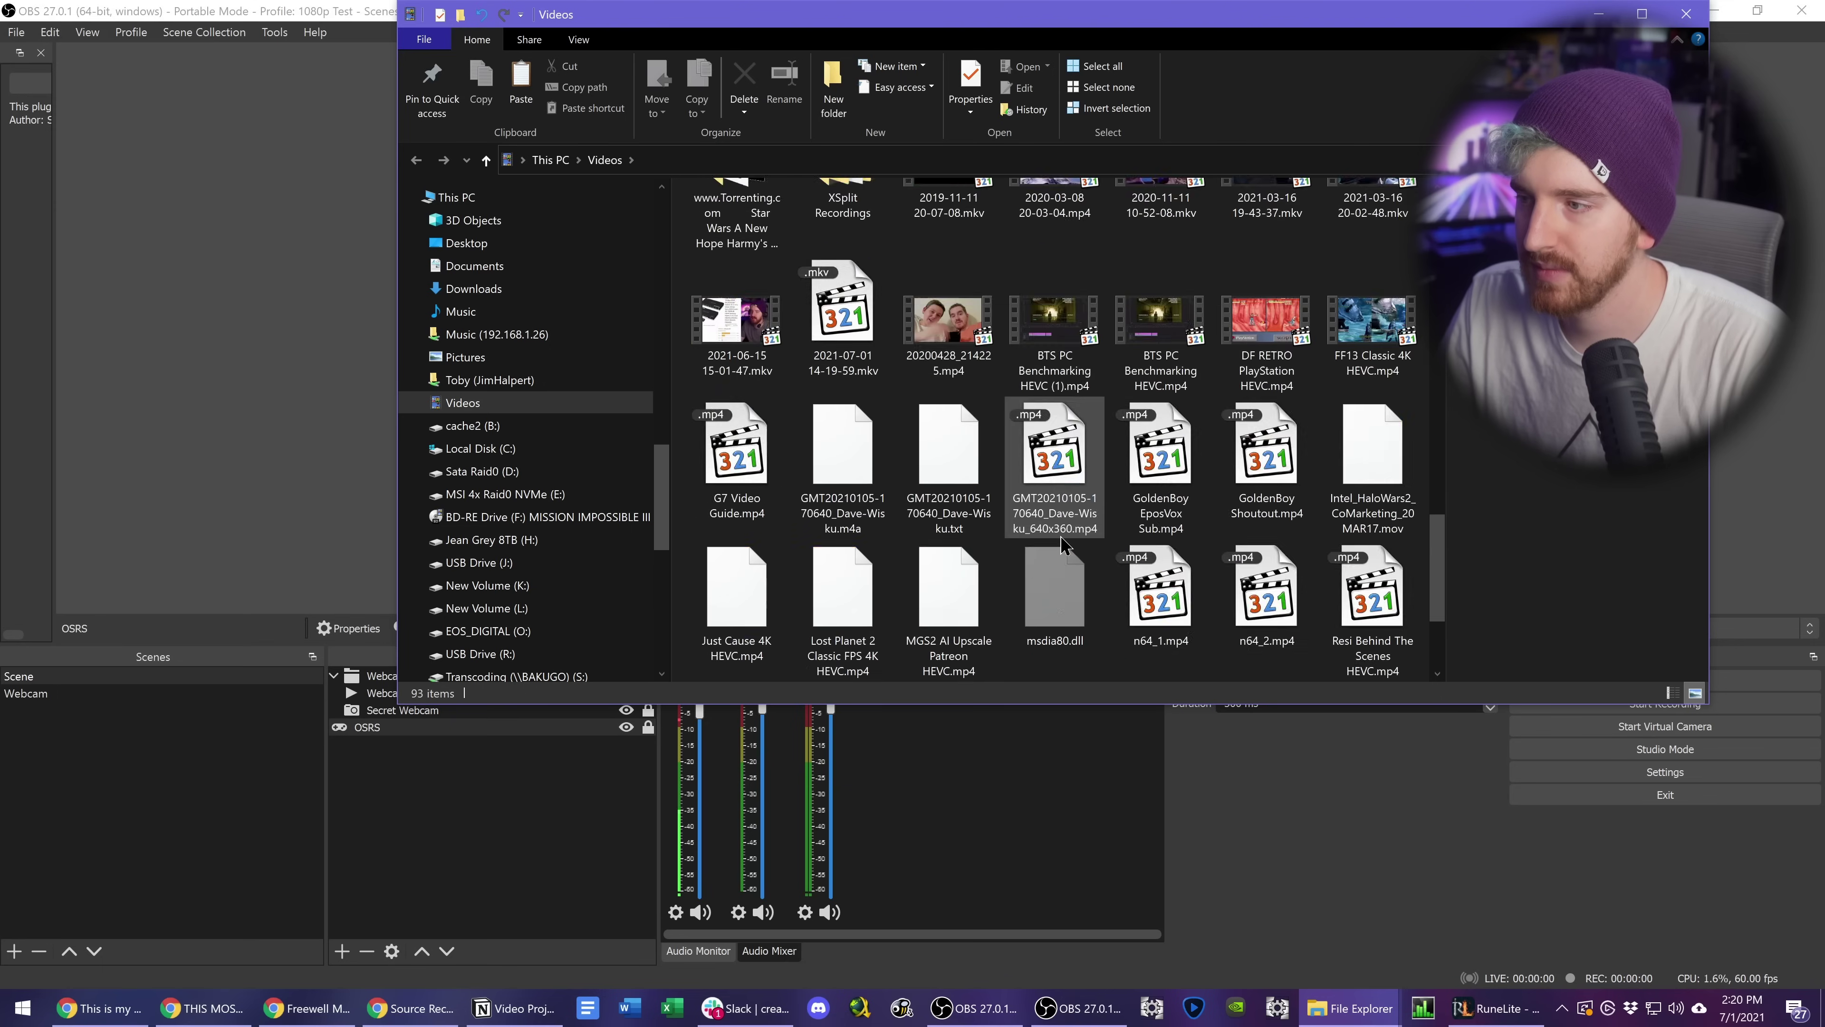
pyautogui.scroll(-2, 1064, 545)
pyautogui.click(866, 234)
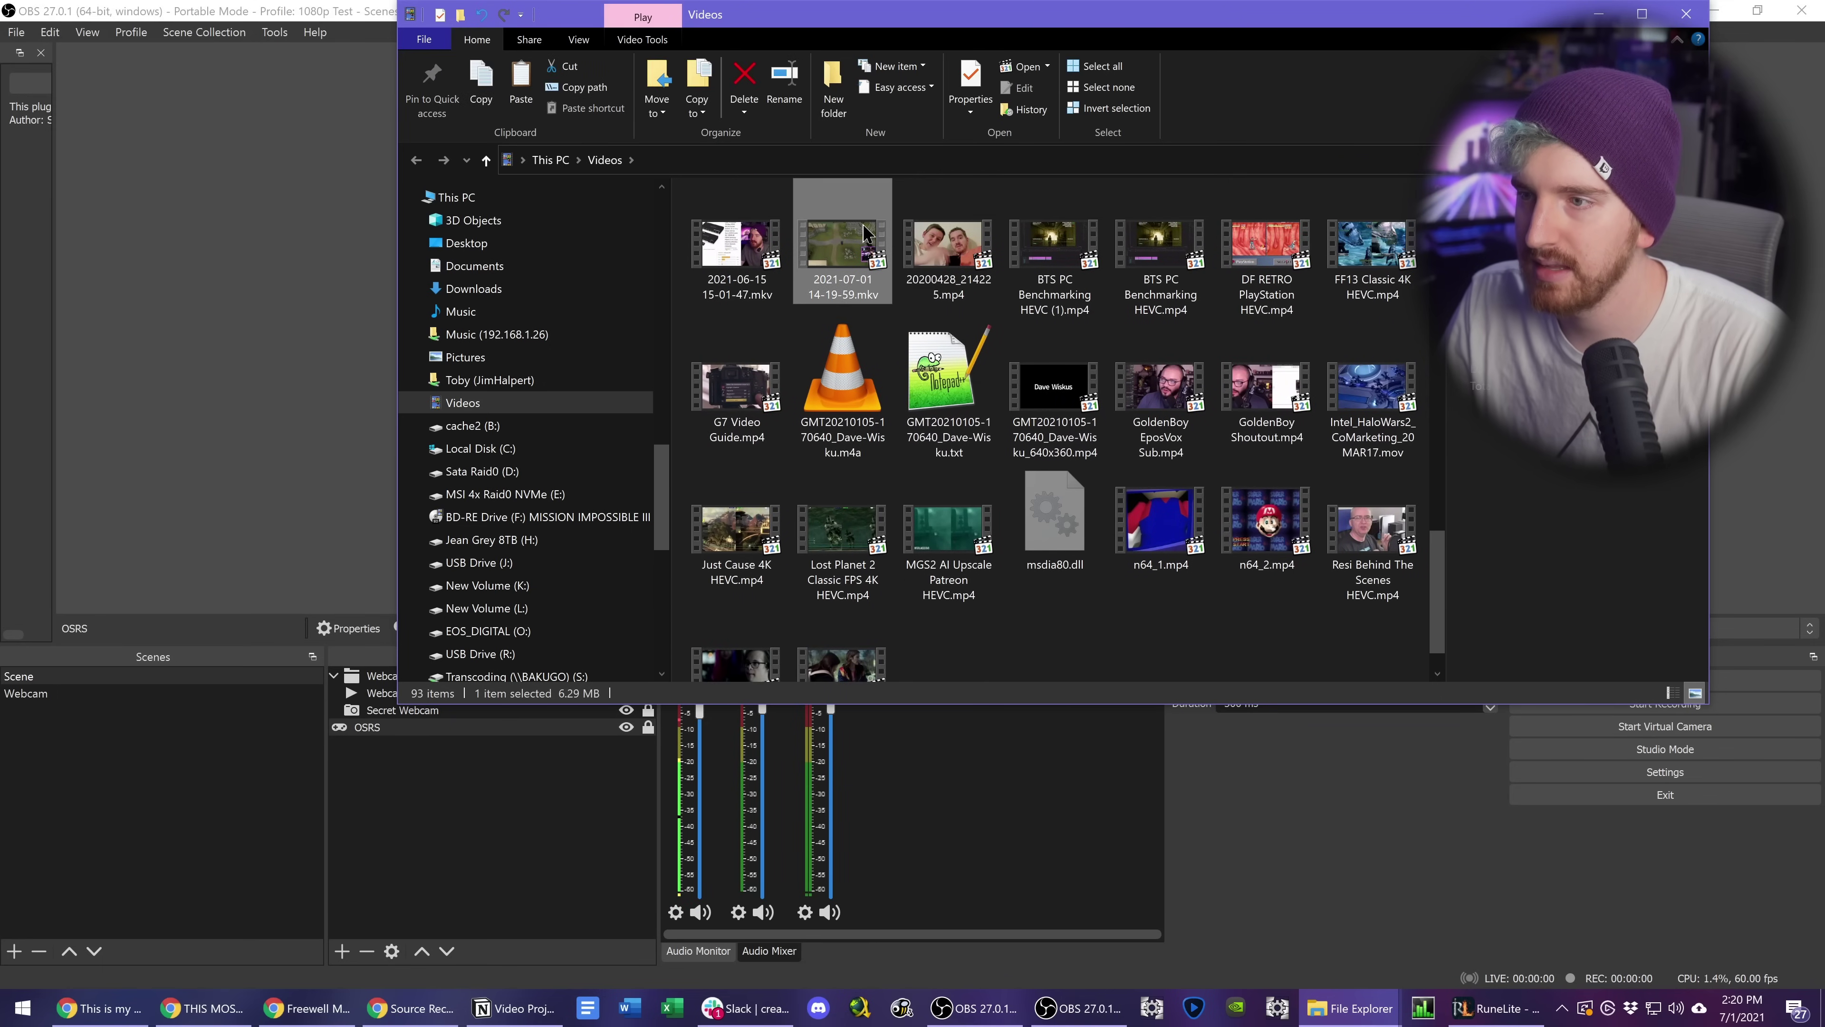
pyautogui.doubleClick(869, 241)
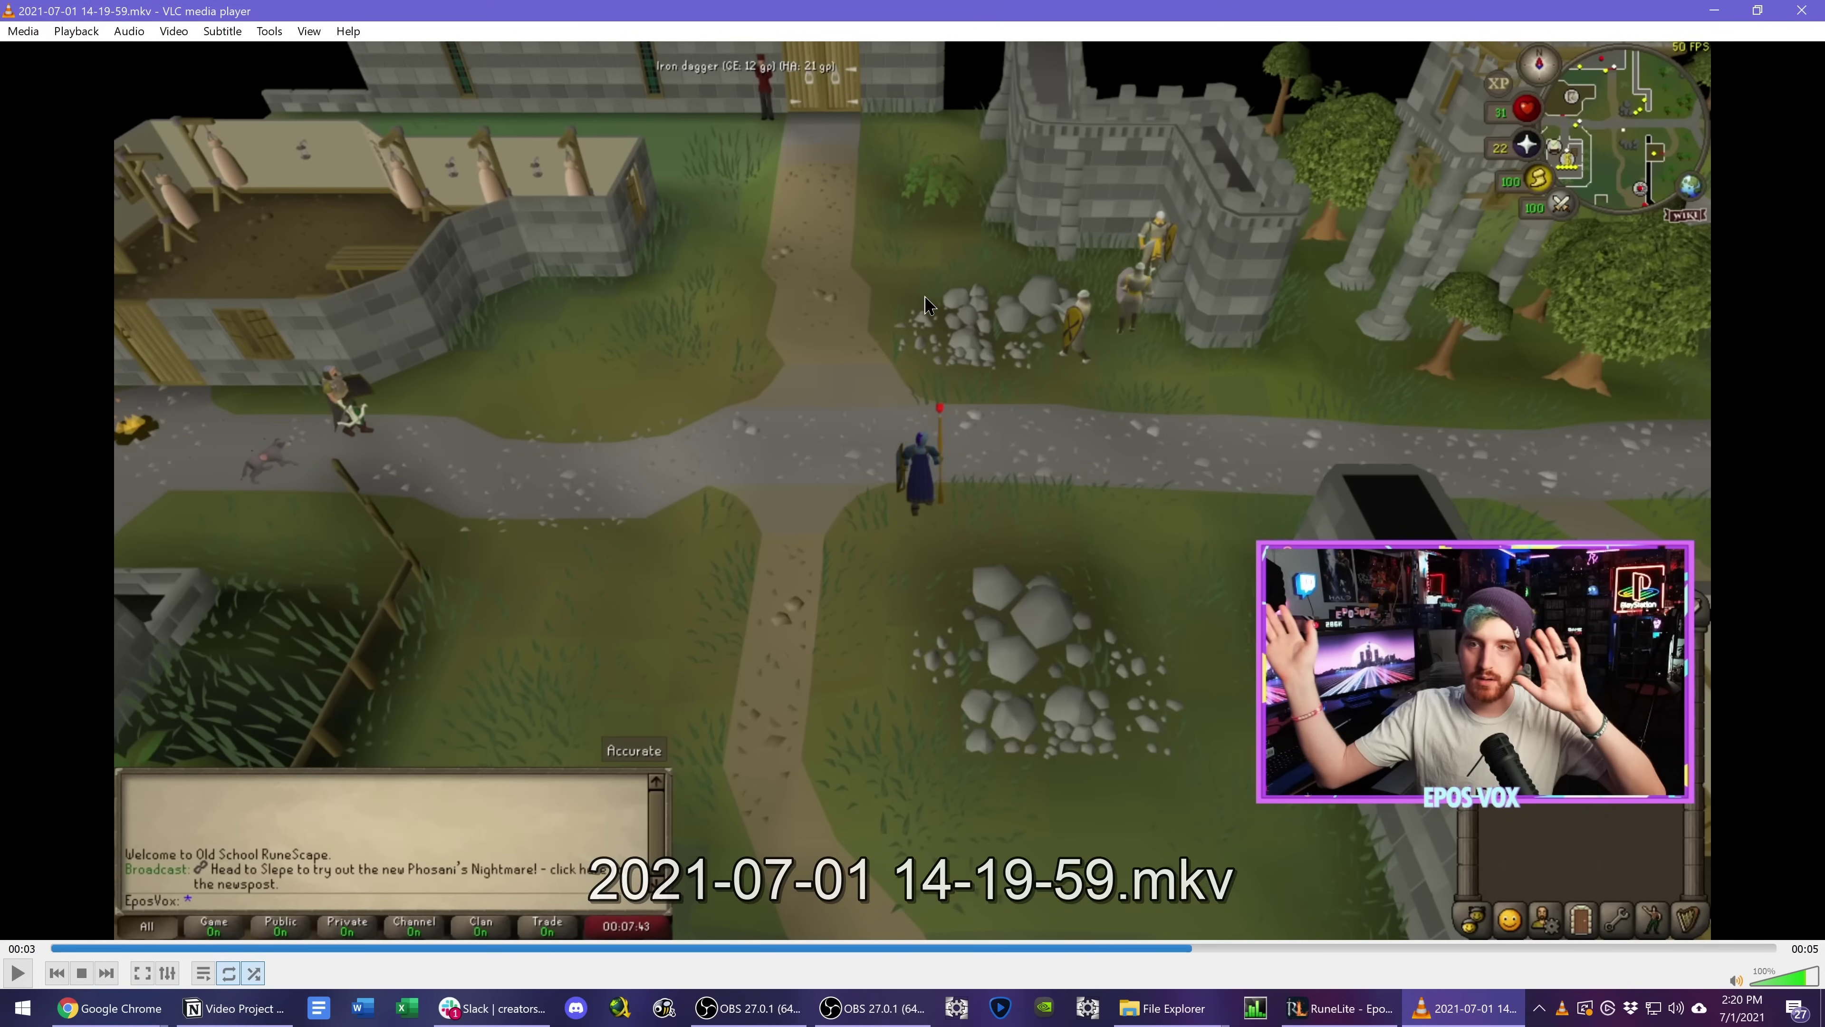
pyautogui.click(1802, 10)
pyautogui.scroll(10, 1035, 489)
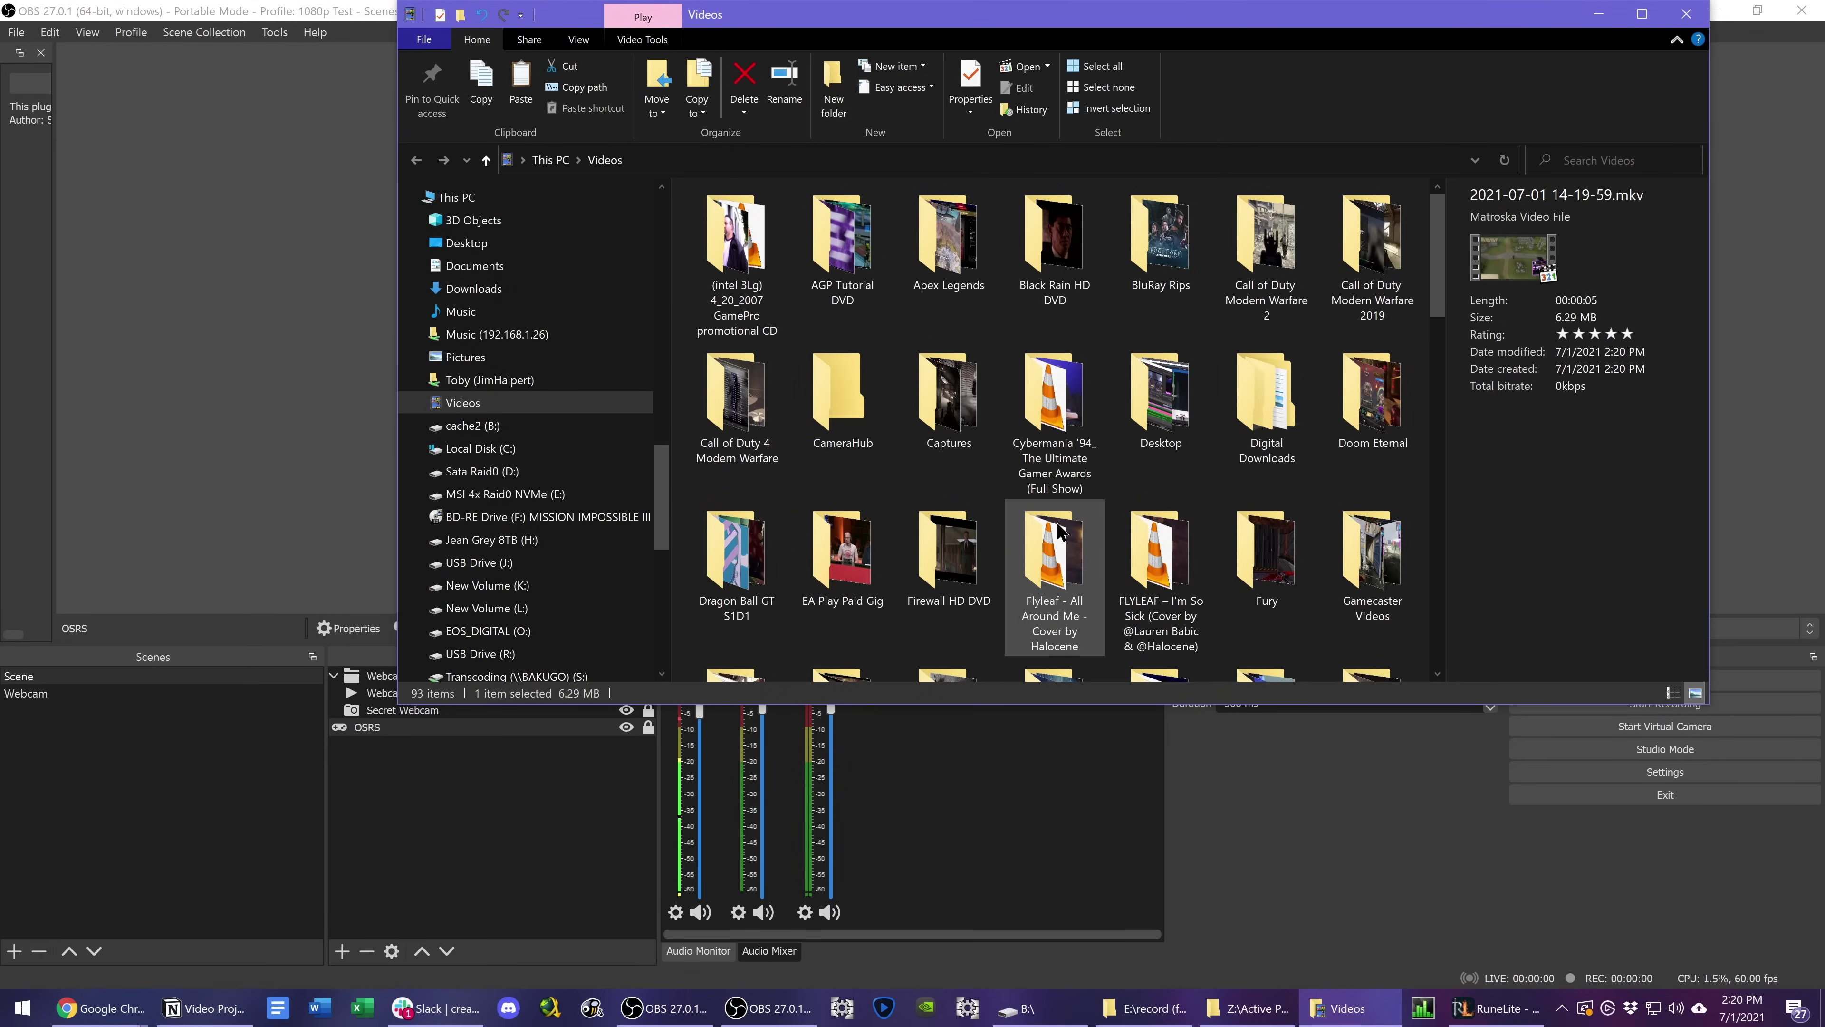
pyautogui.hotkey('alt', 'Left')
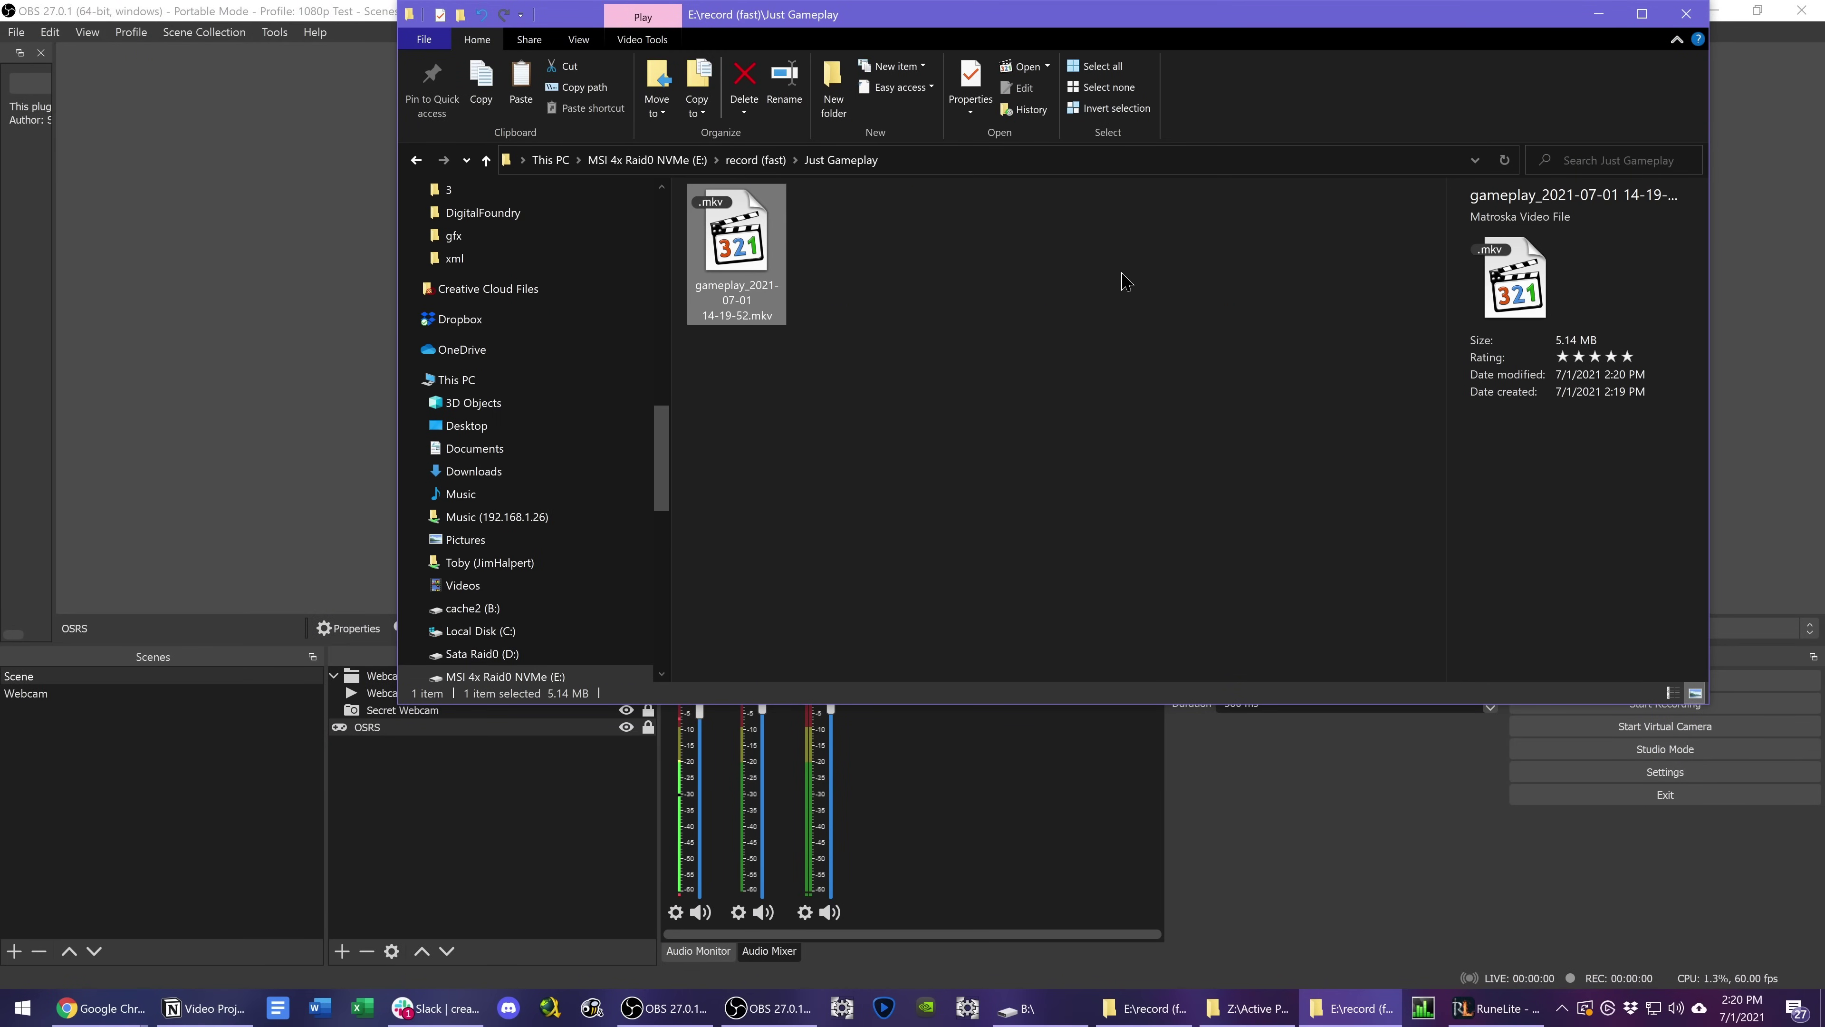
# - Return to OBS and disable the Gameplay Record filter on the OSRS source
pyautogui.click(320, 9)
pyautogui.click(417, 628)
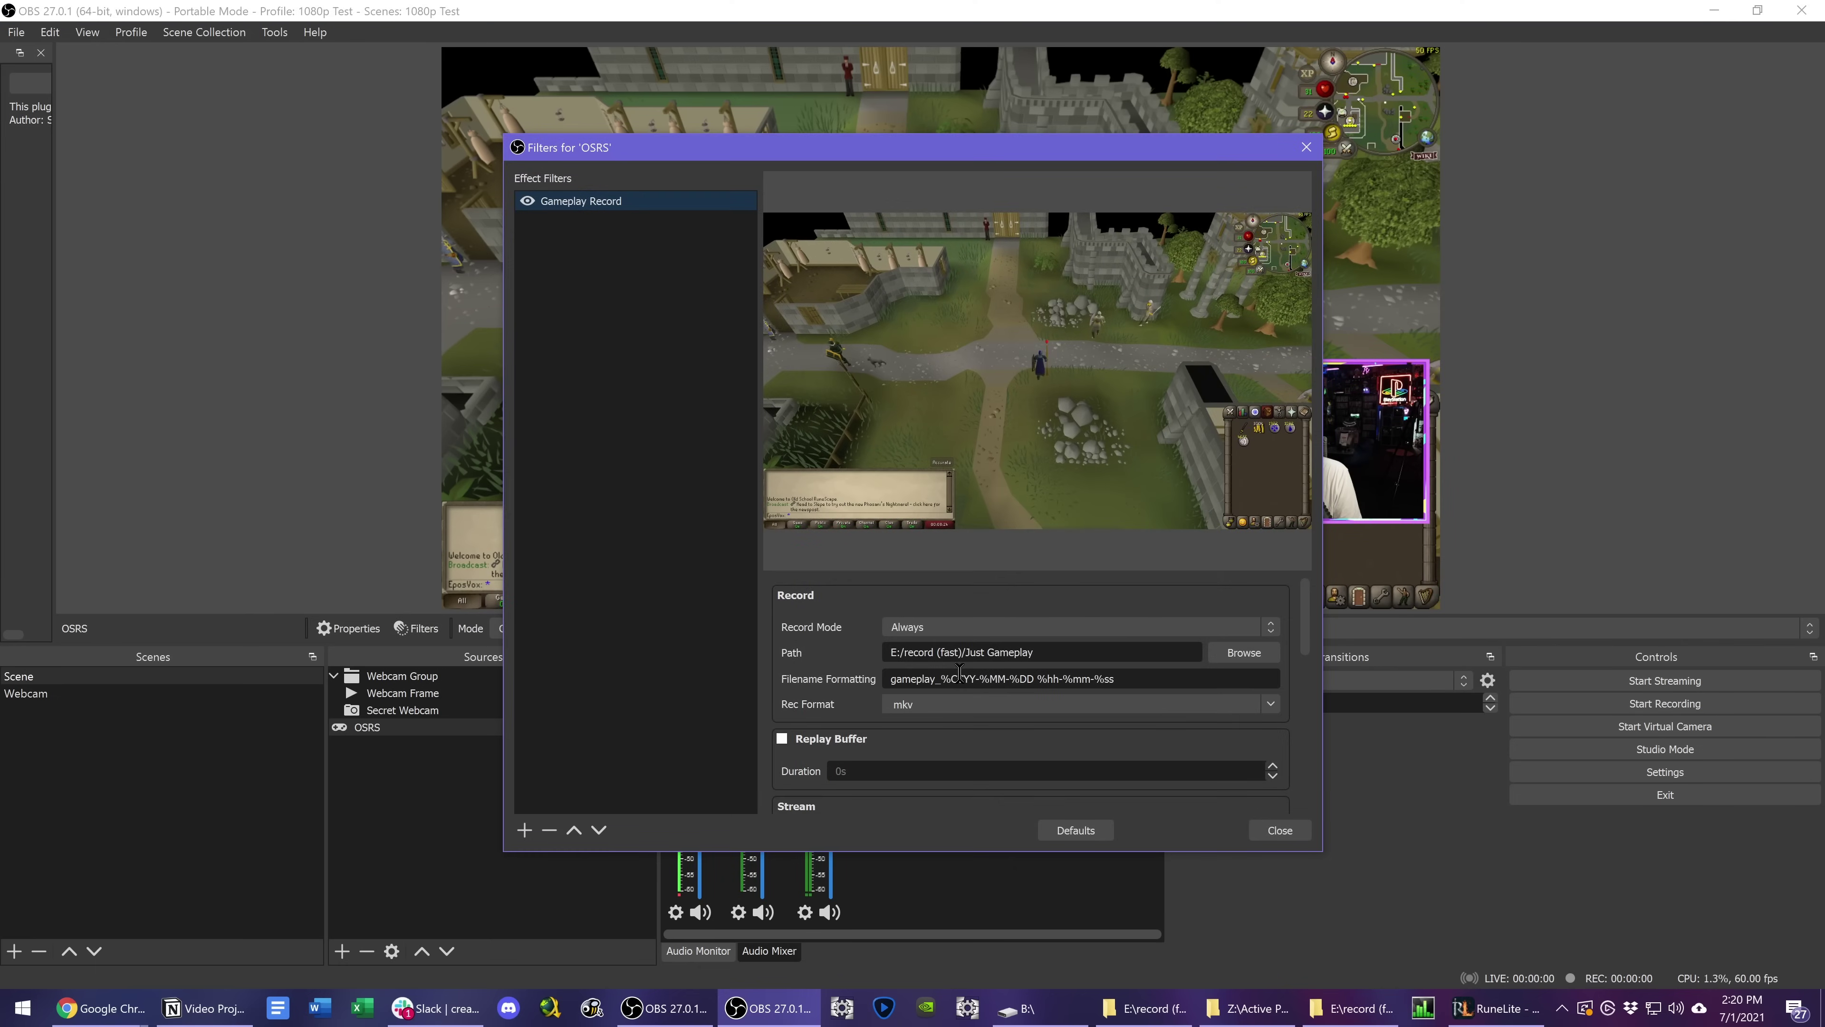
pyautogui.click(983, 628)
pyautogui.click(564, 341)
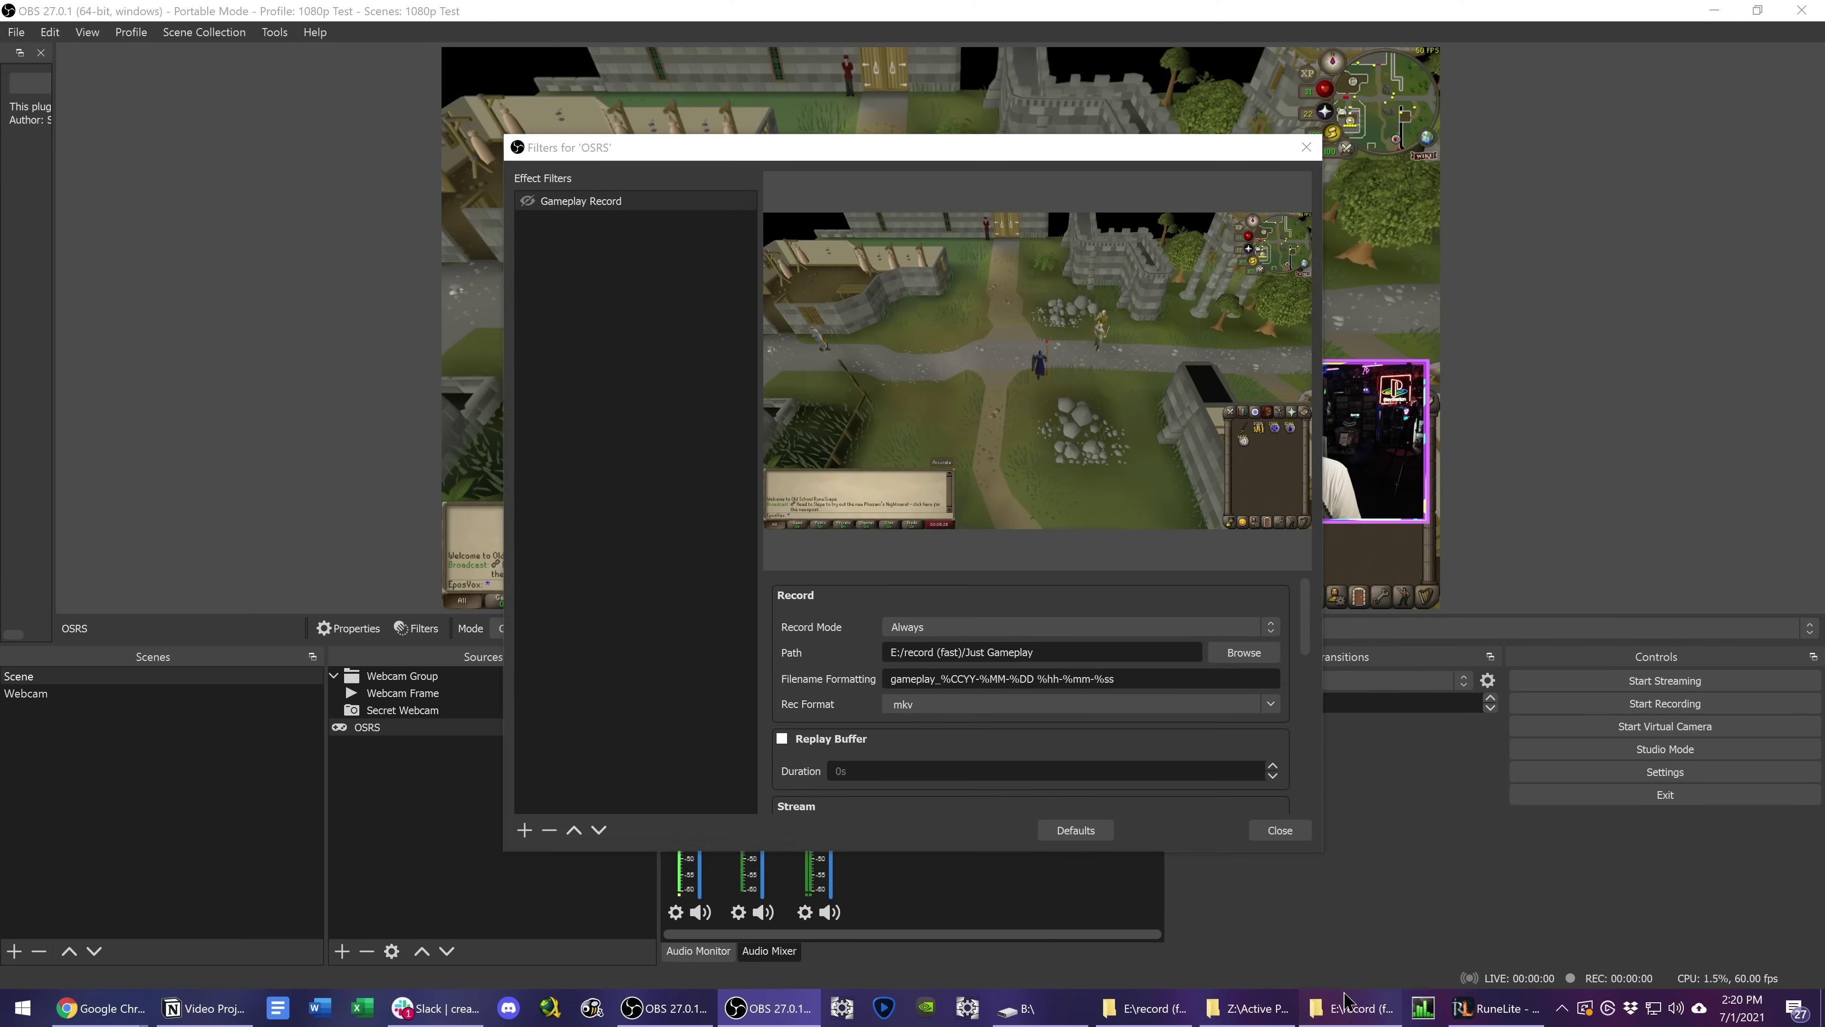
# - Open the gameplay recording from the Just Gameplay folder in VLC media player
pyautogui.click(1351, 1008)
pyautogui.rightClick(760, 235)
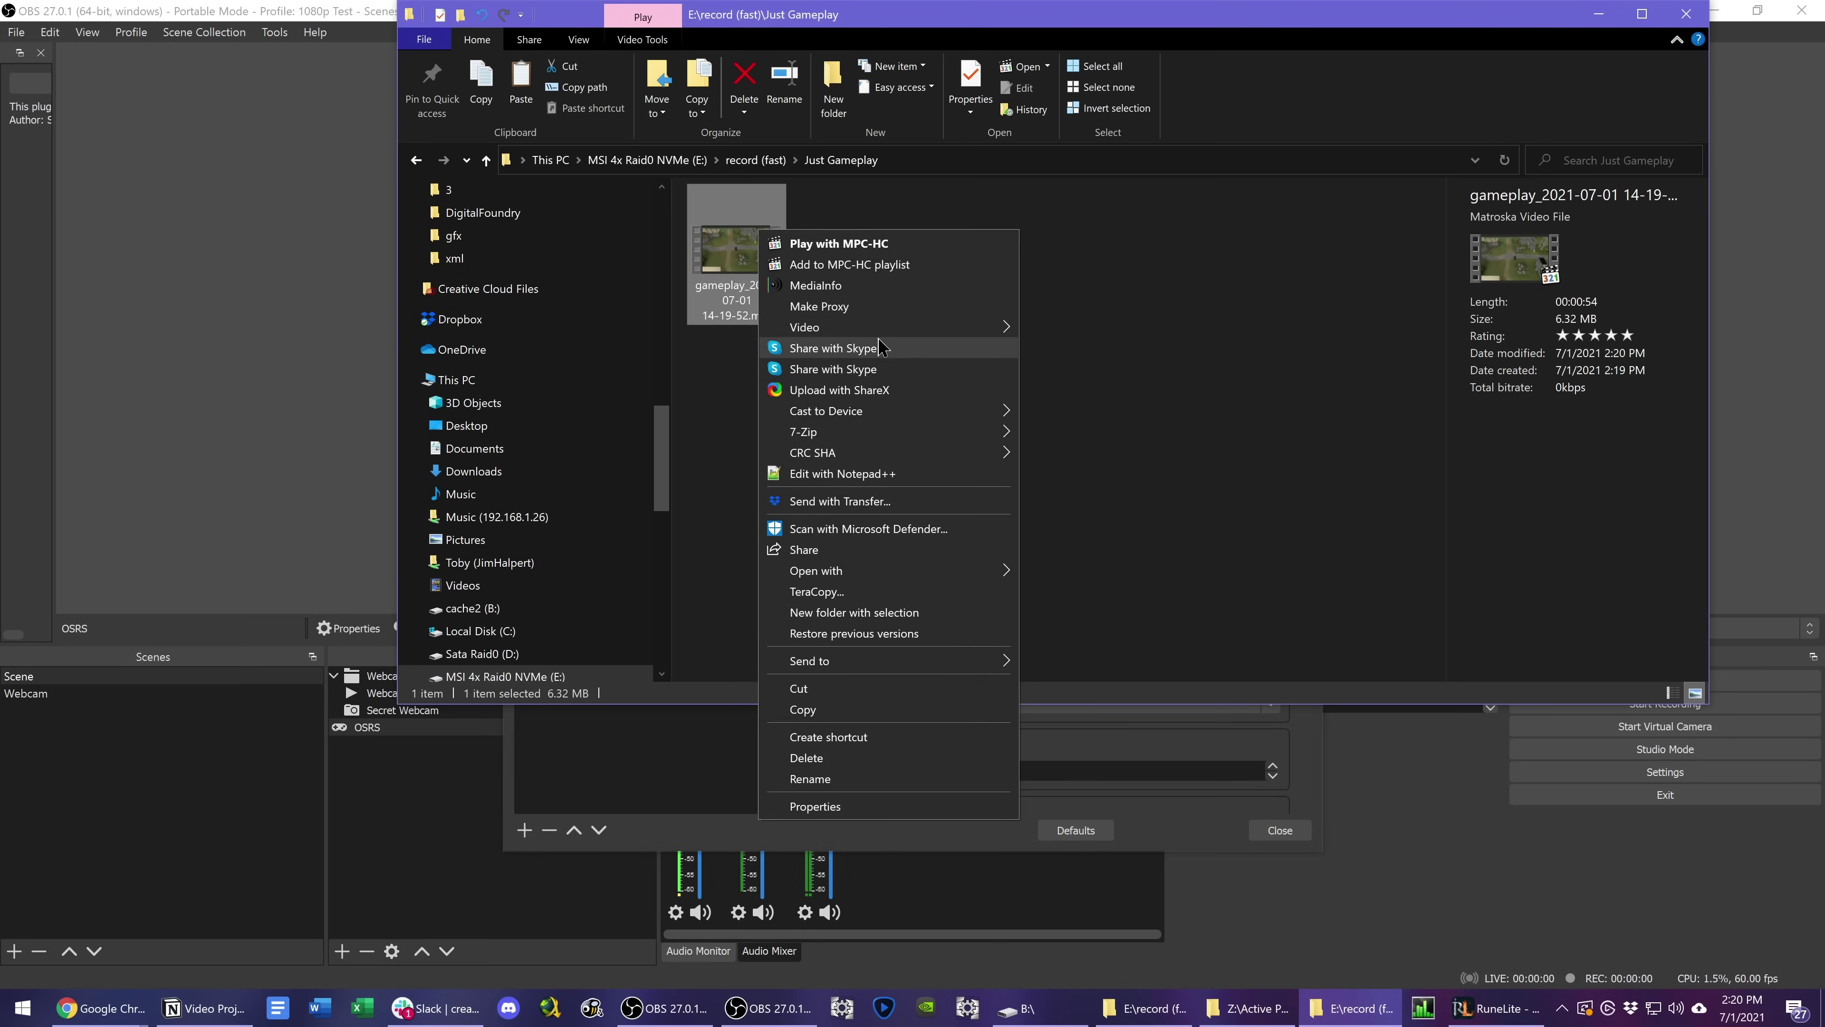
pyautogui.moveTo(927, 572)
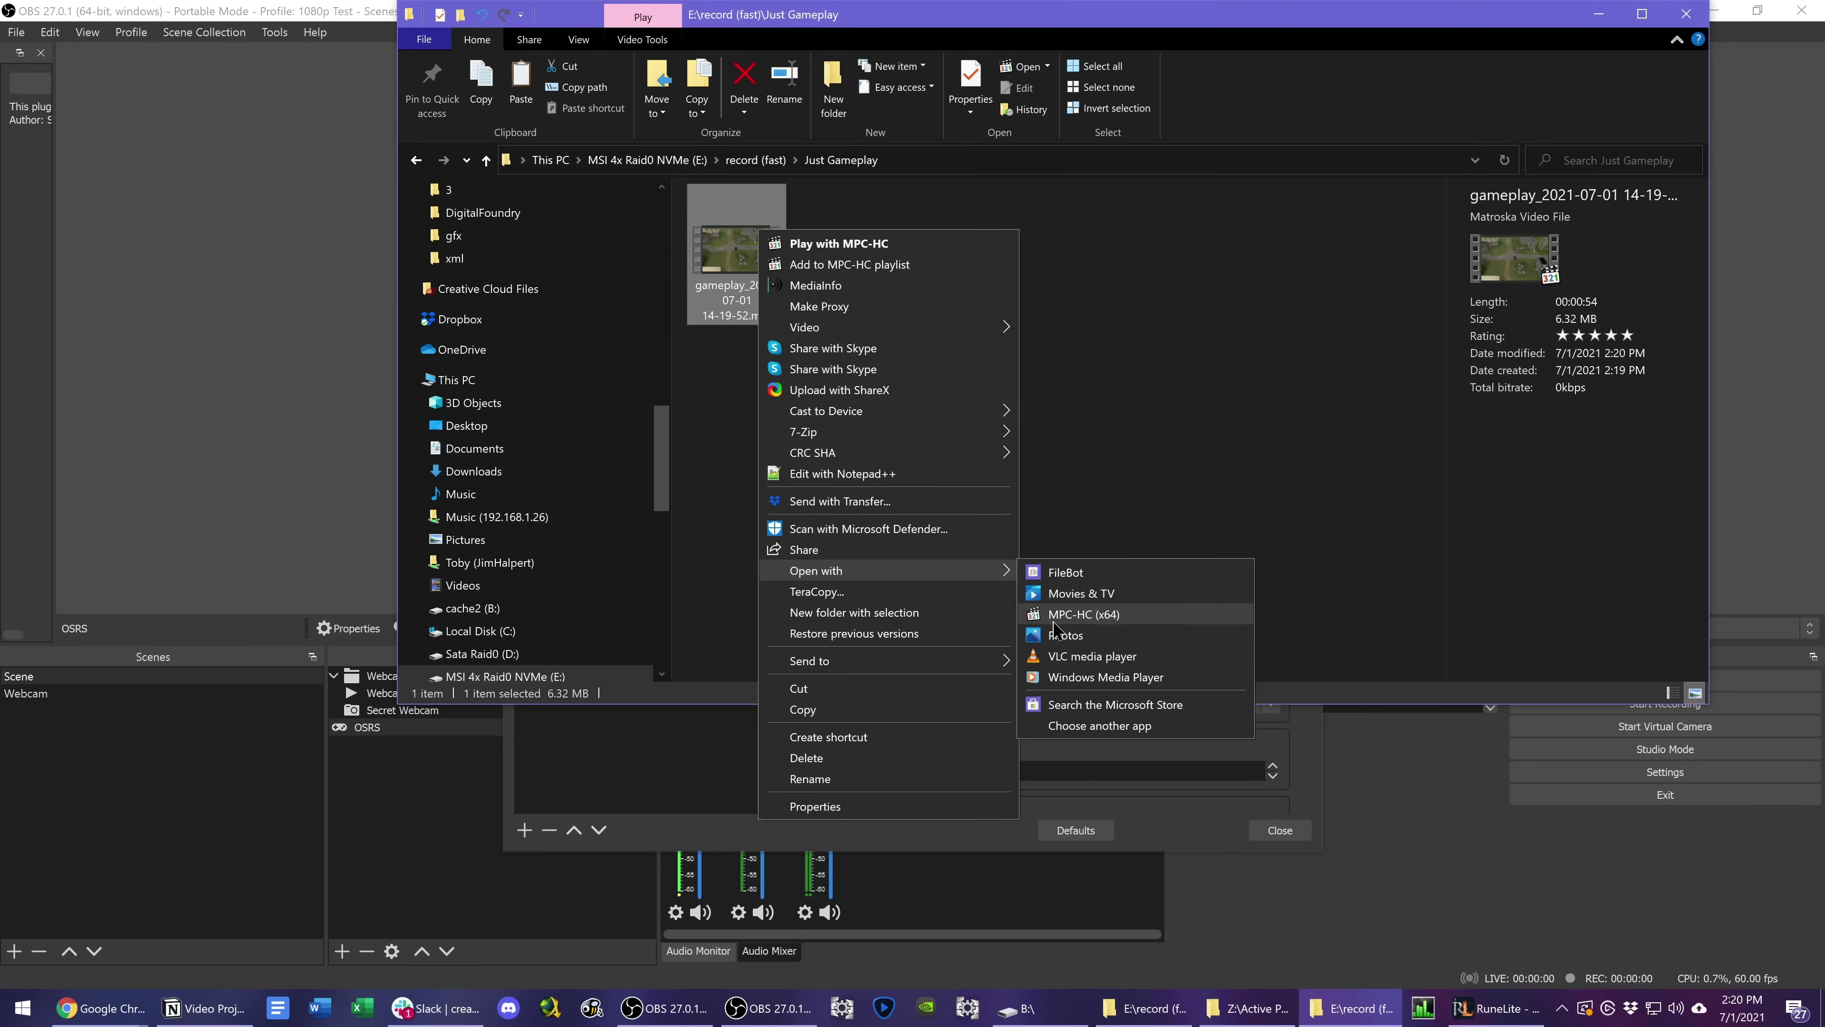
pyautogui.click(1071, 651)
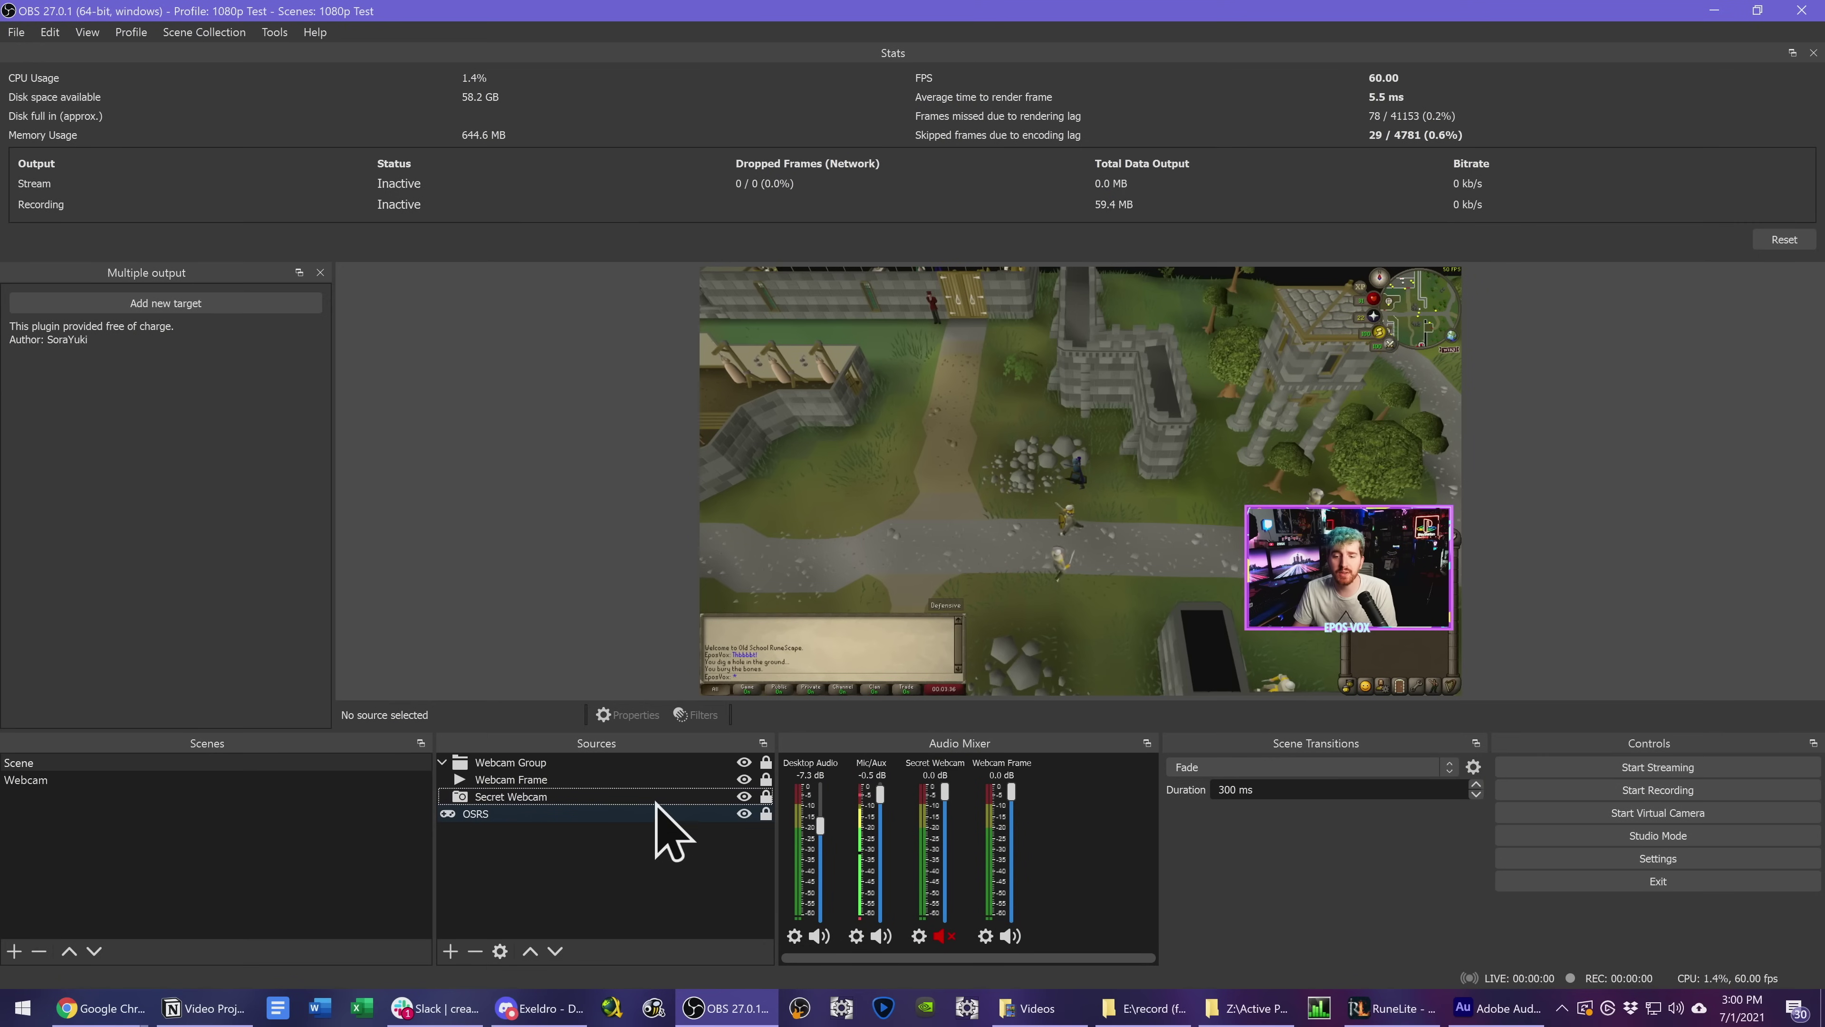
# - Disable the OSRS source's Source Record filter, set its Record Mode to Always, and close the filter settings
pyautogui.click(672, 813)
pyautogui.click(690, 714)
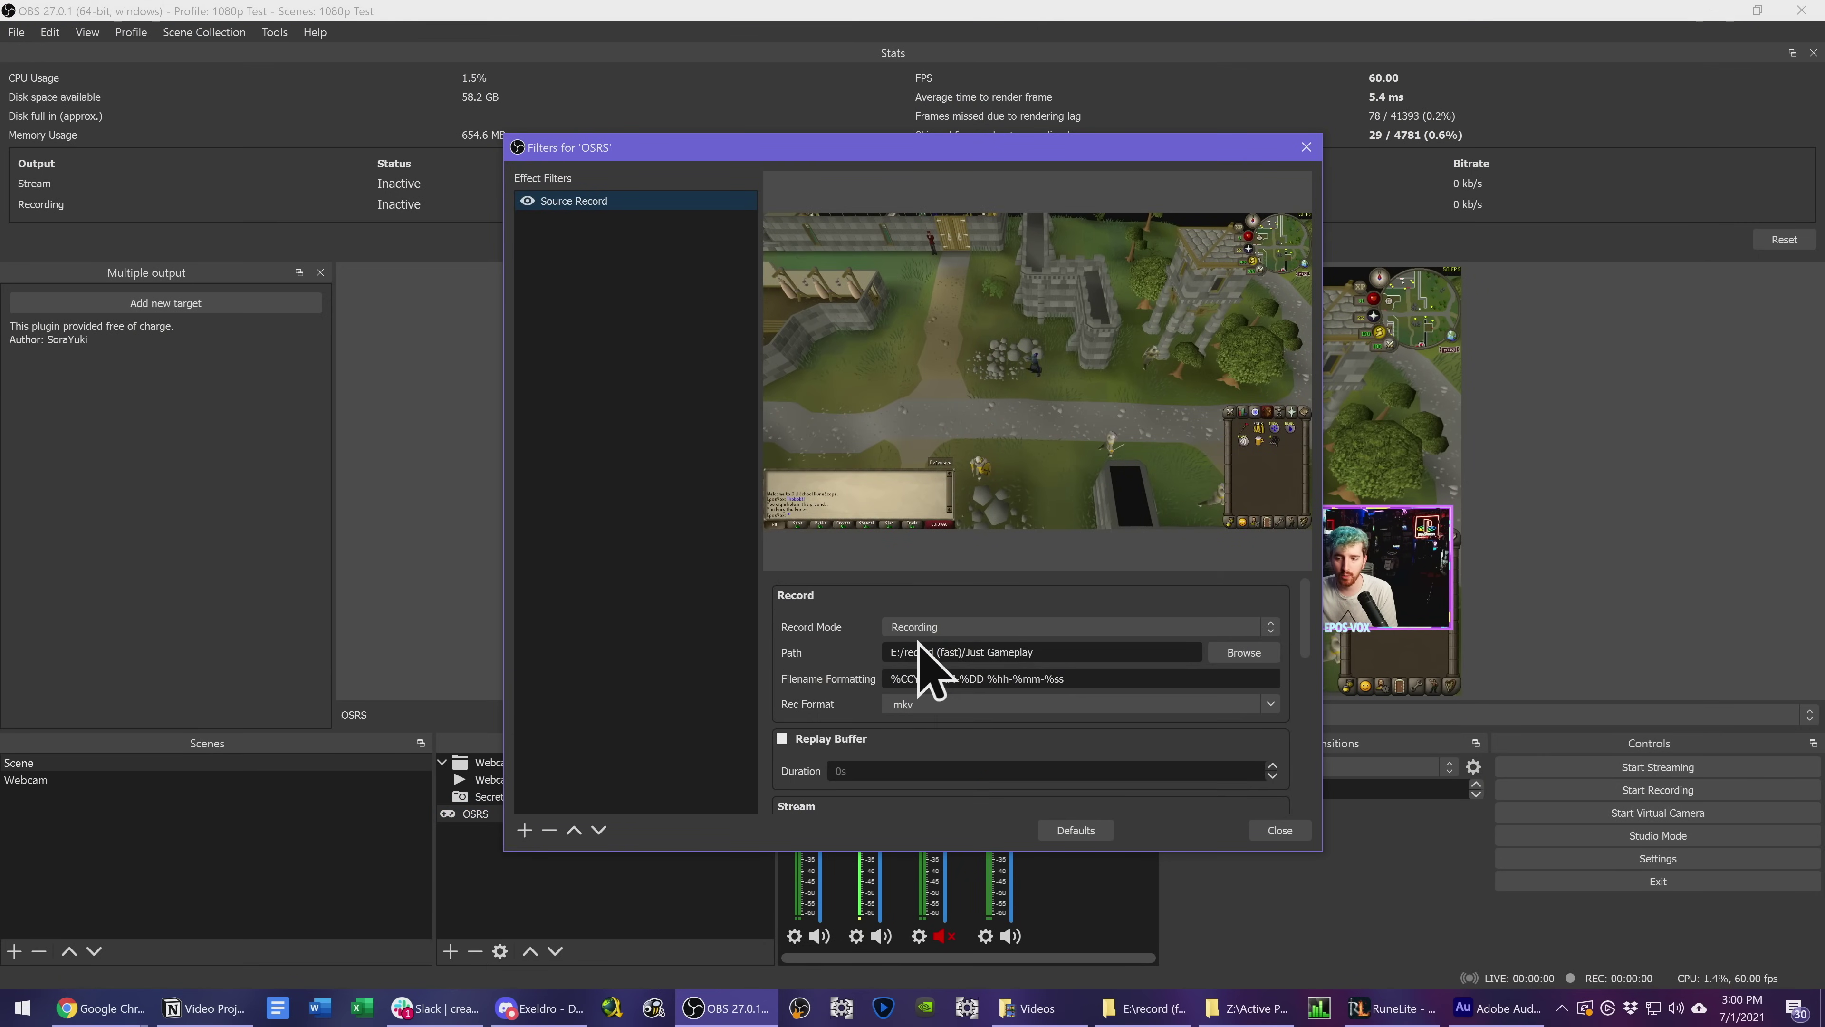
pyautogui.click(927, 626)
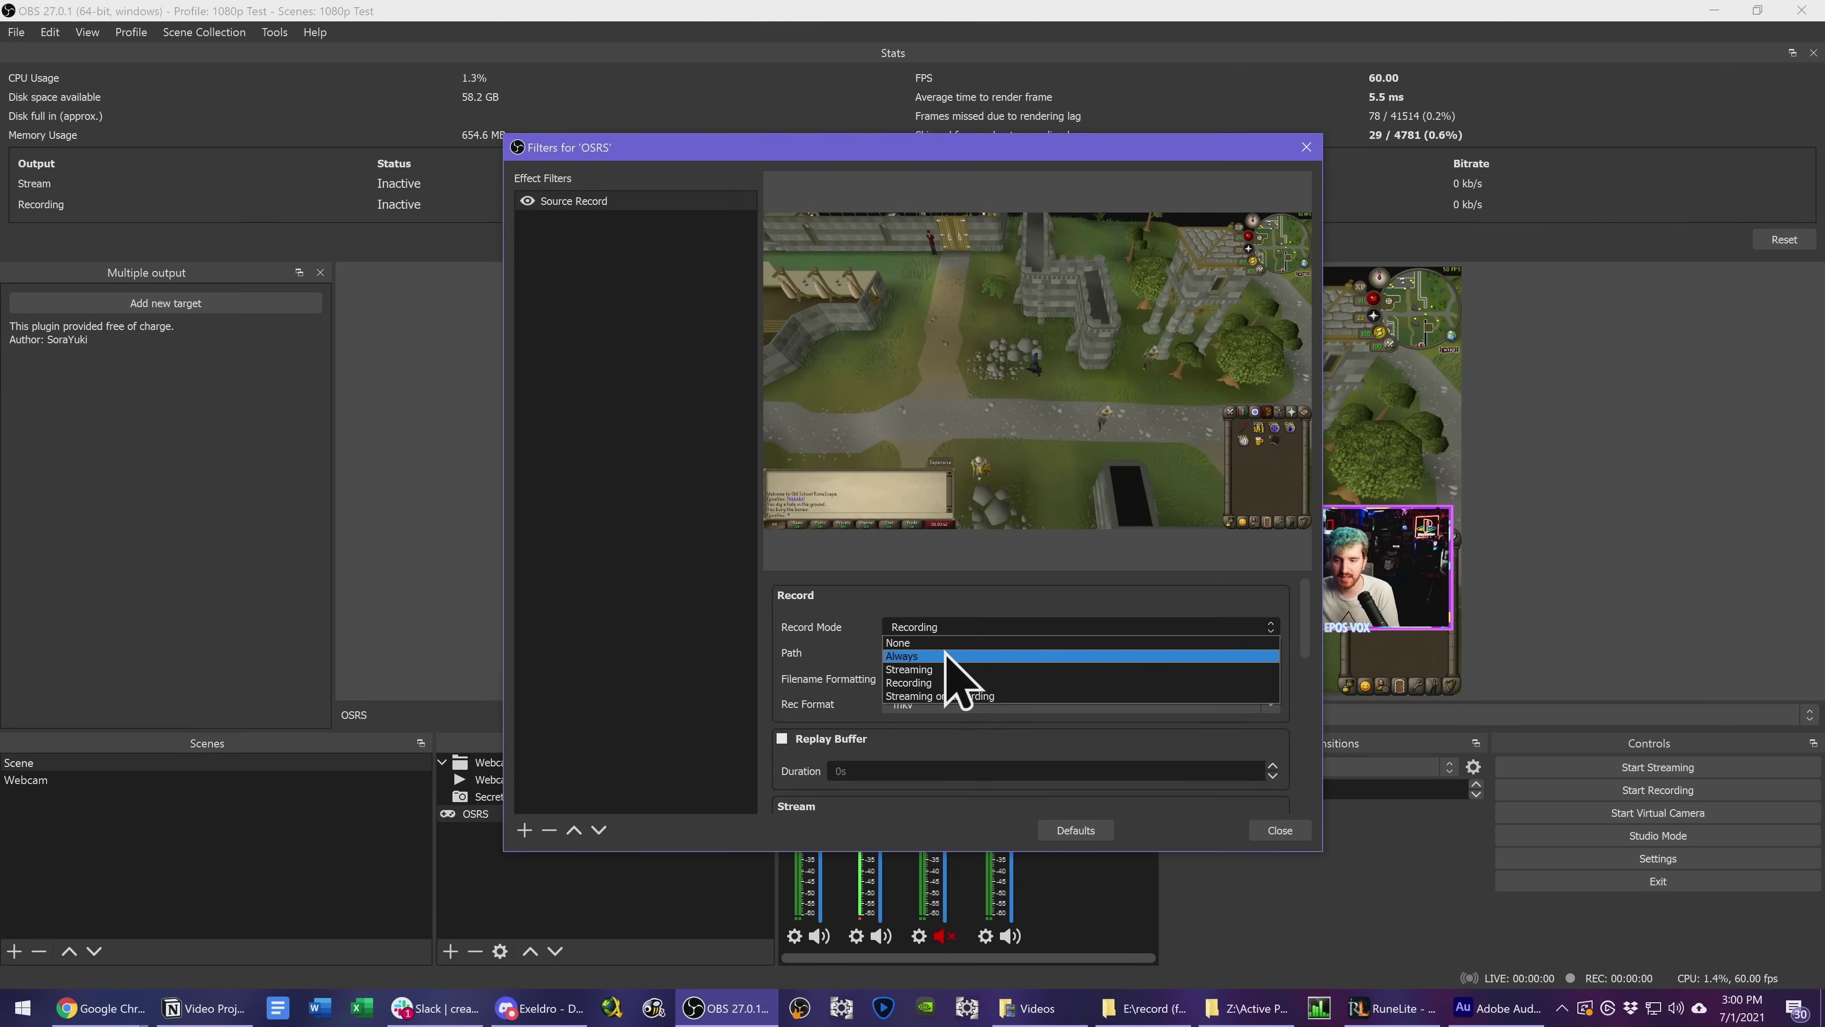
pyautogui.click(527, 201)
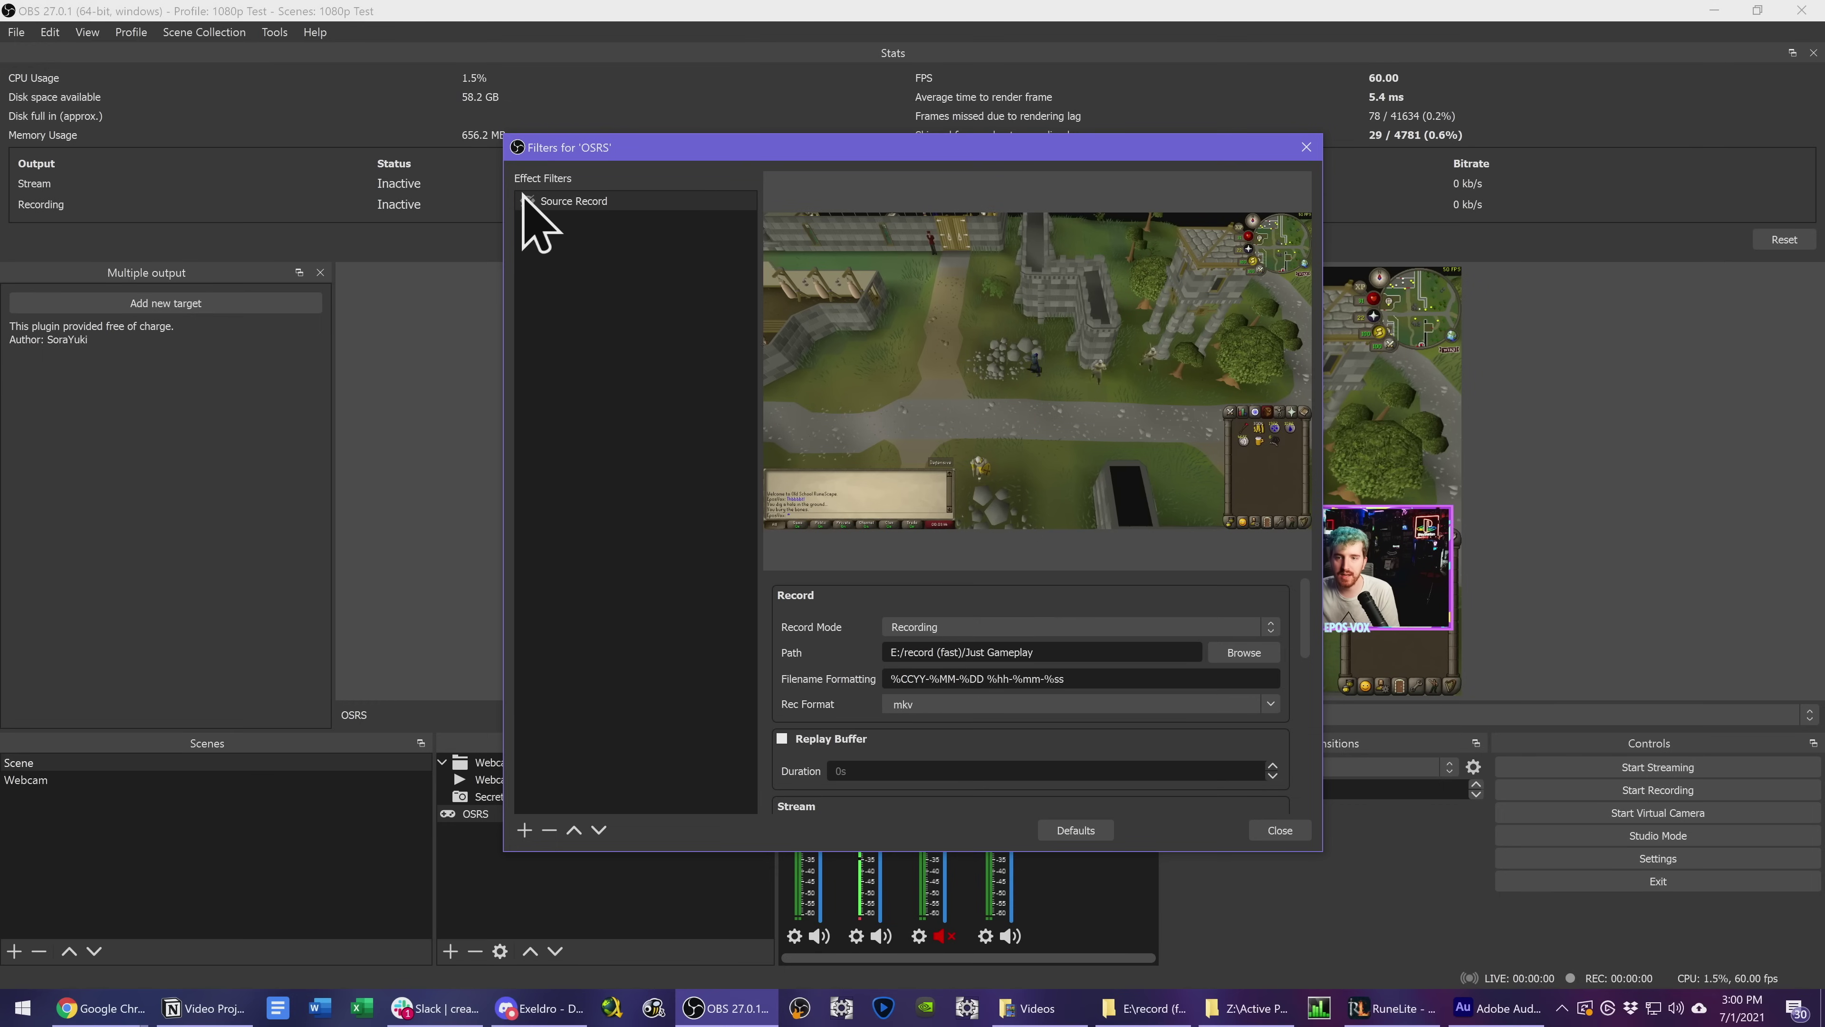
pyautogui.click(941, 628)
pyautogui.click(934, 655)
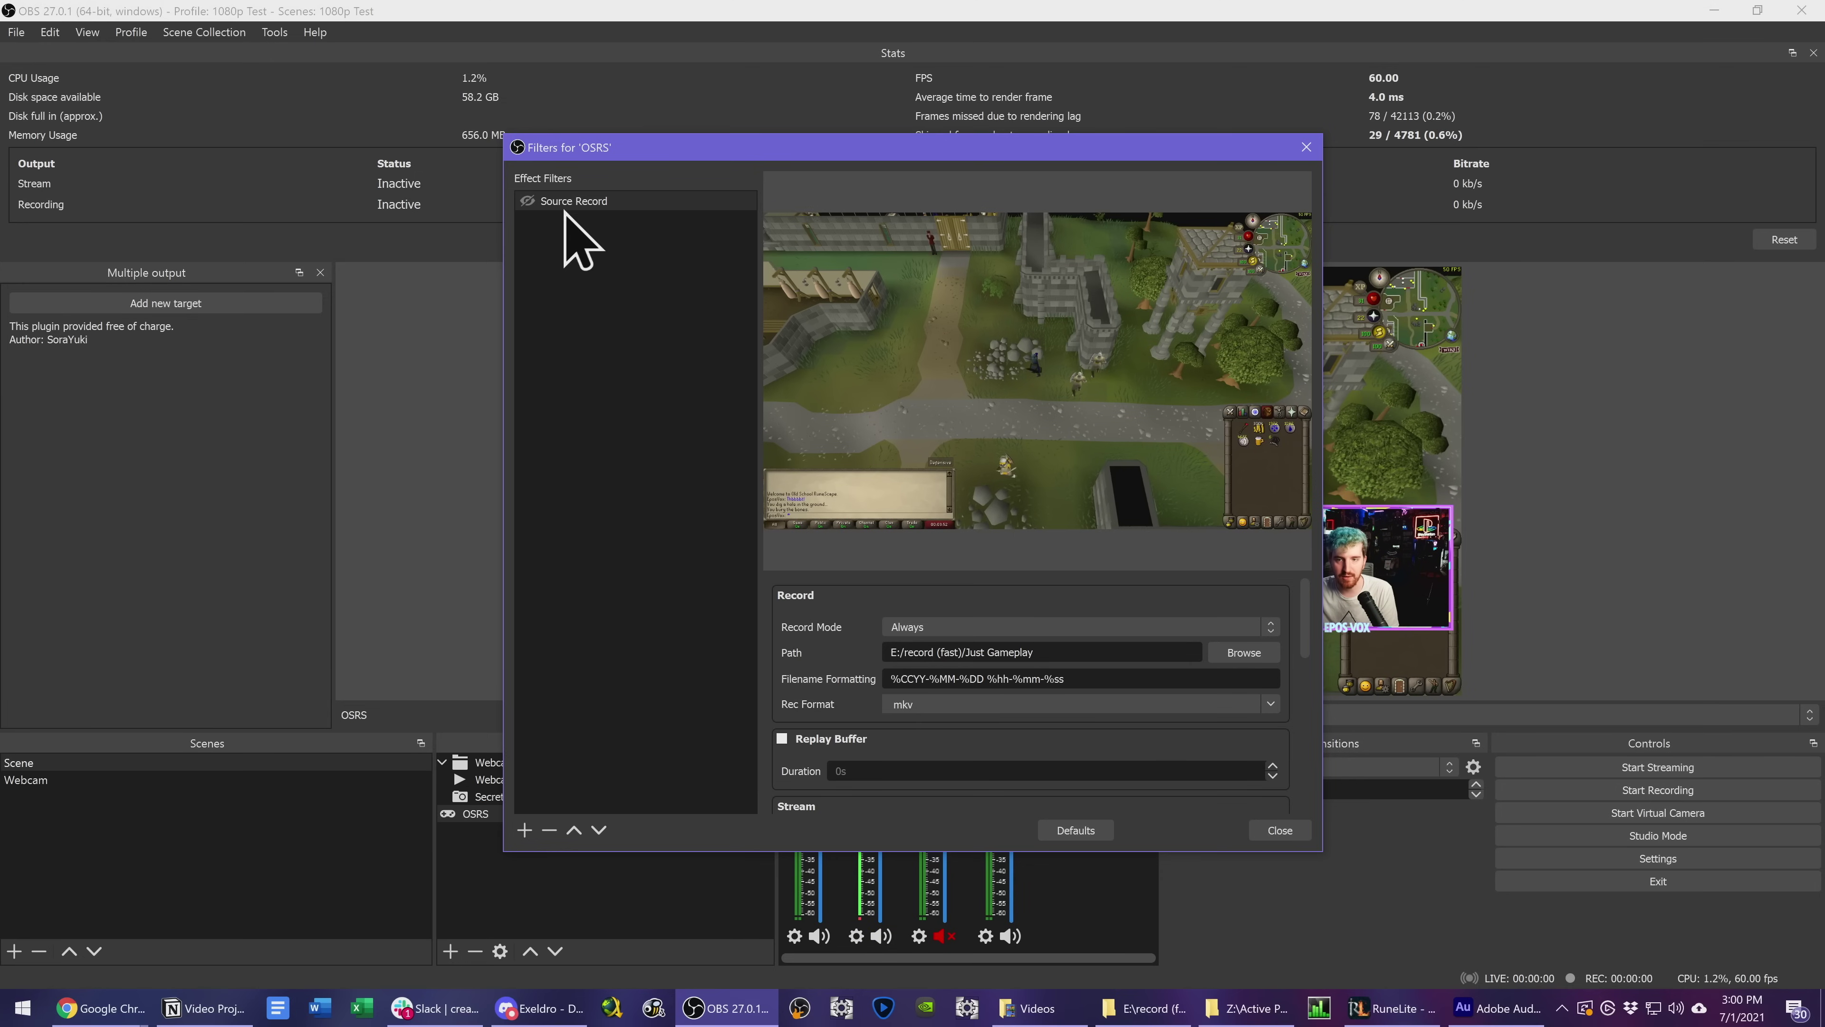
pyautogui.click(1269, 823)
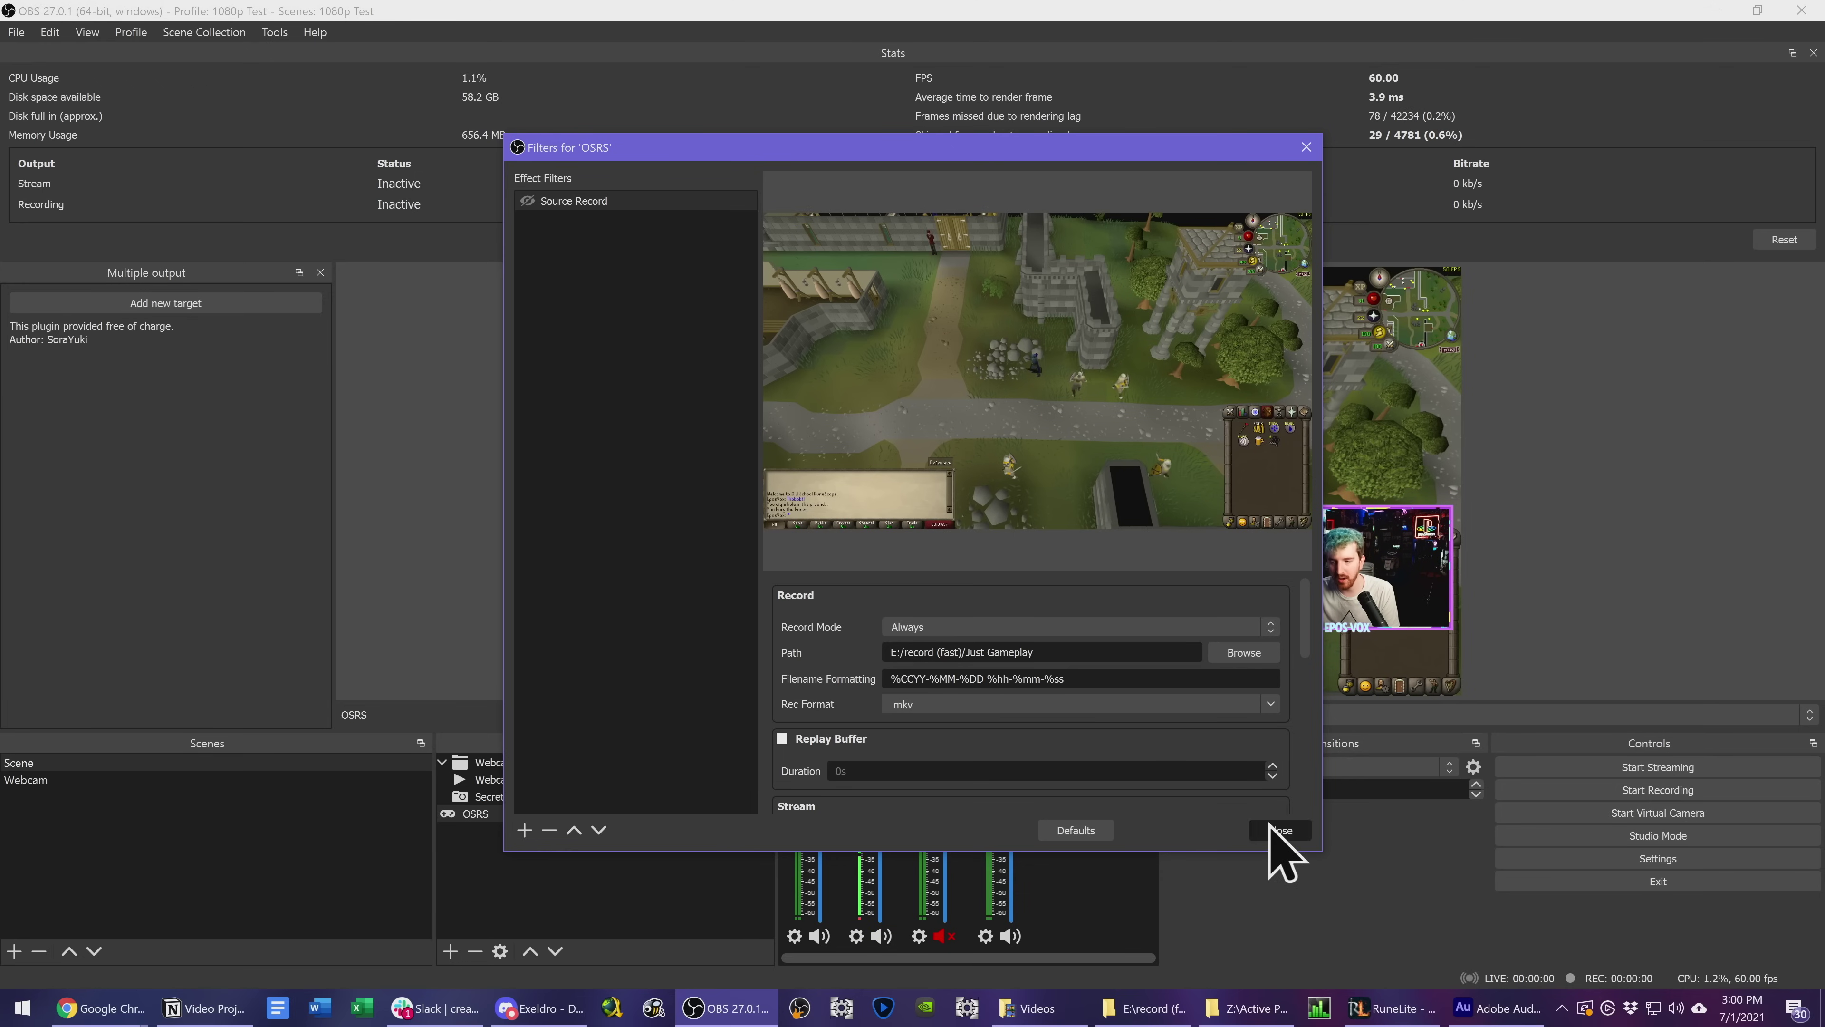
# - Assign Alt + - as the OSRS source's Source Record Enable hotkey and open its Source Record Disable hotkey for entry
pyautogui.click(1610, 859)
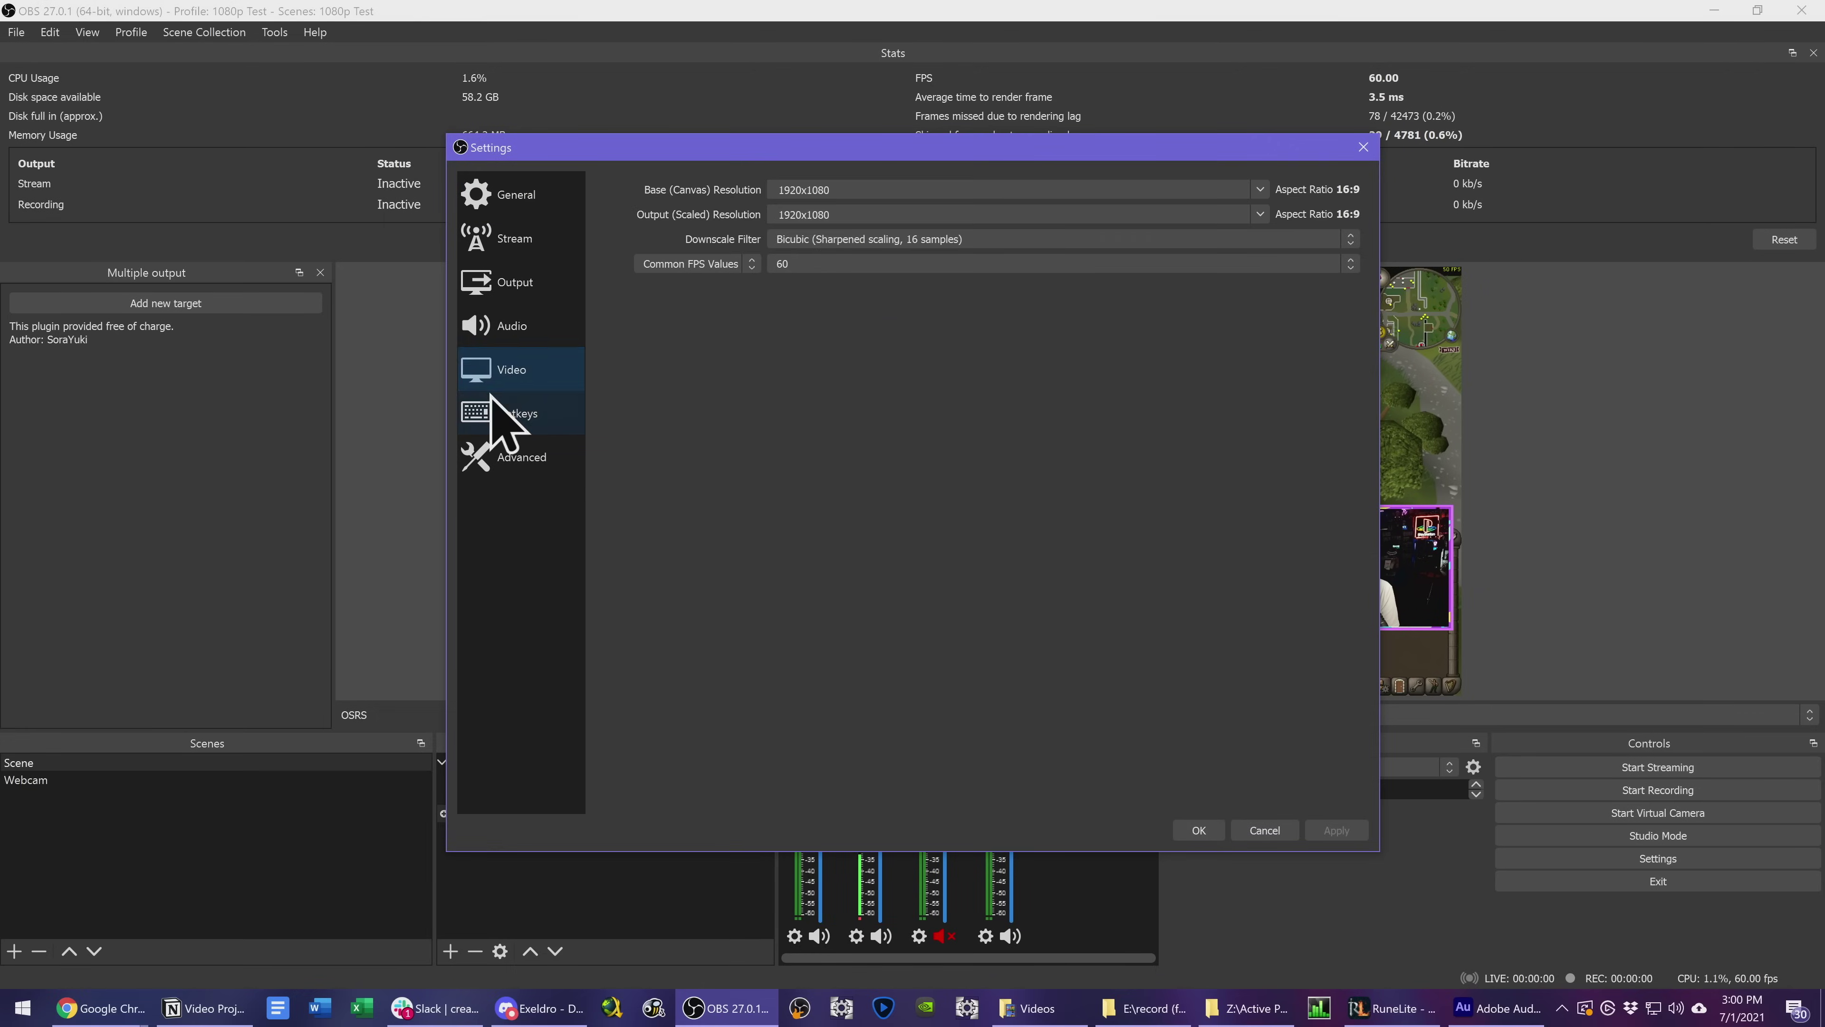
pyautogui.click(491, 402)
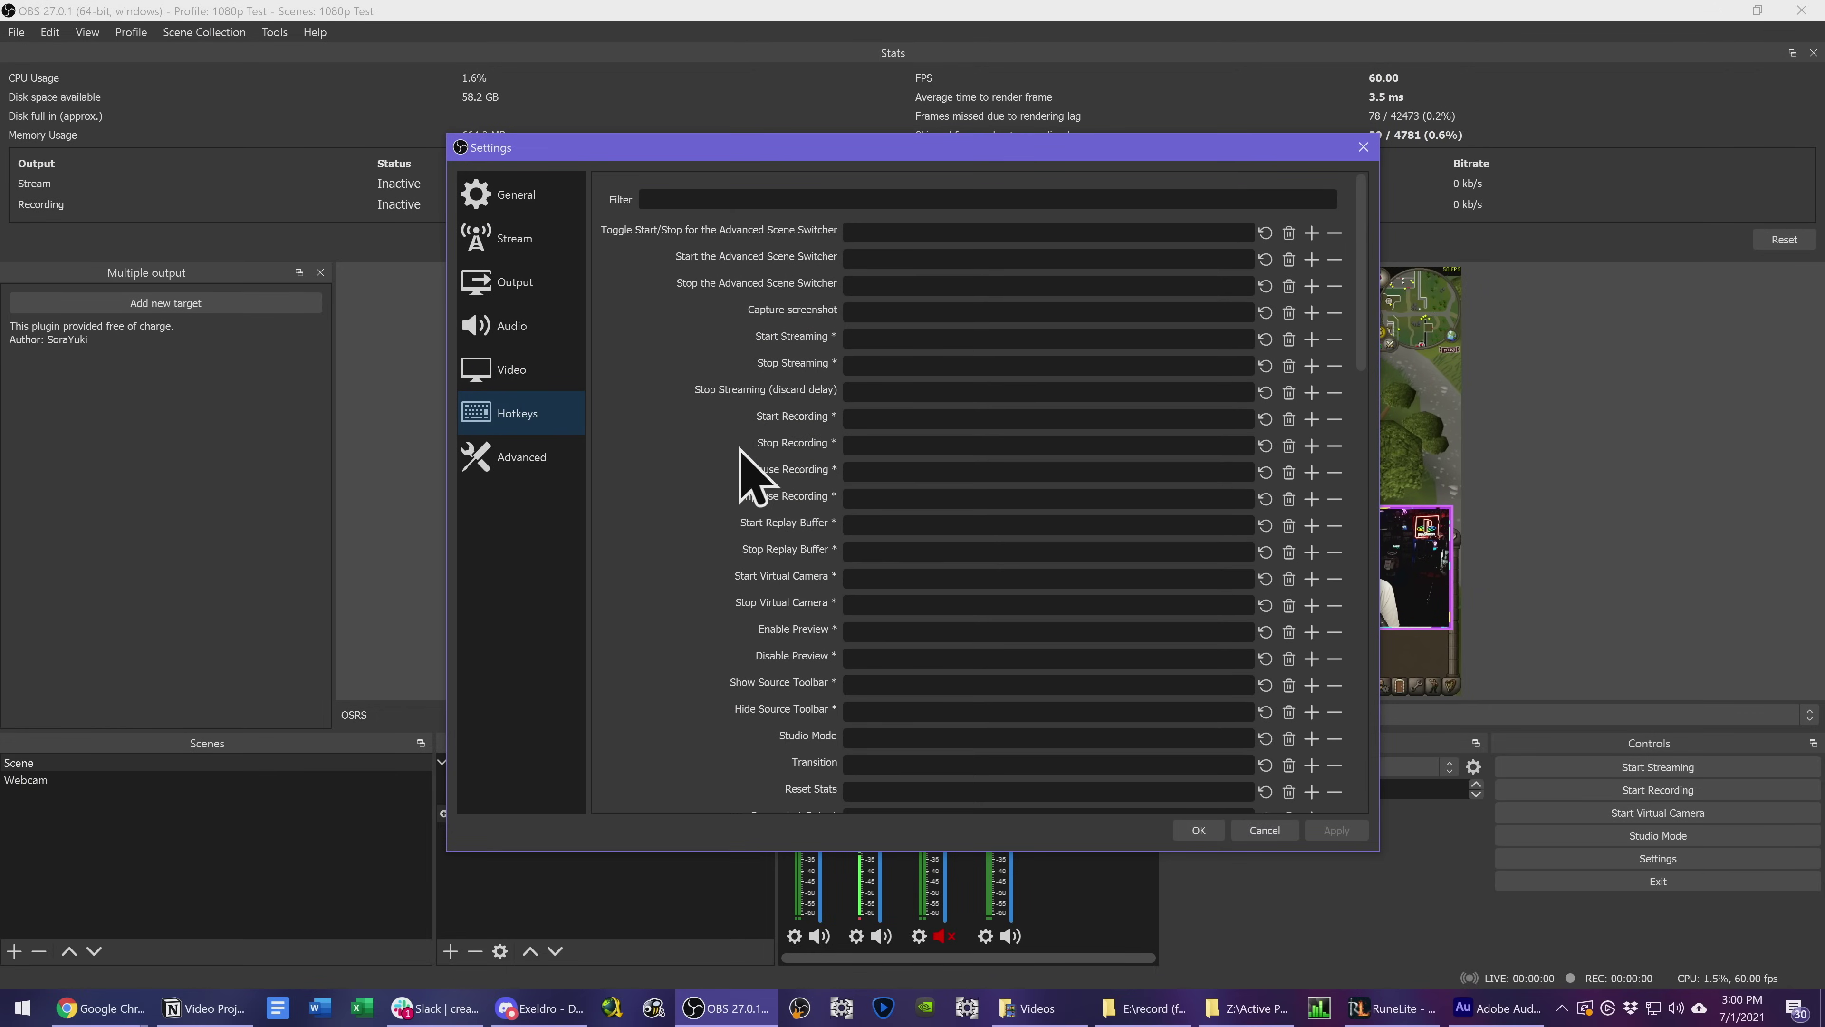
pyautogui.scroll(-5, 727, 550)
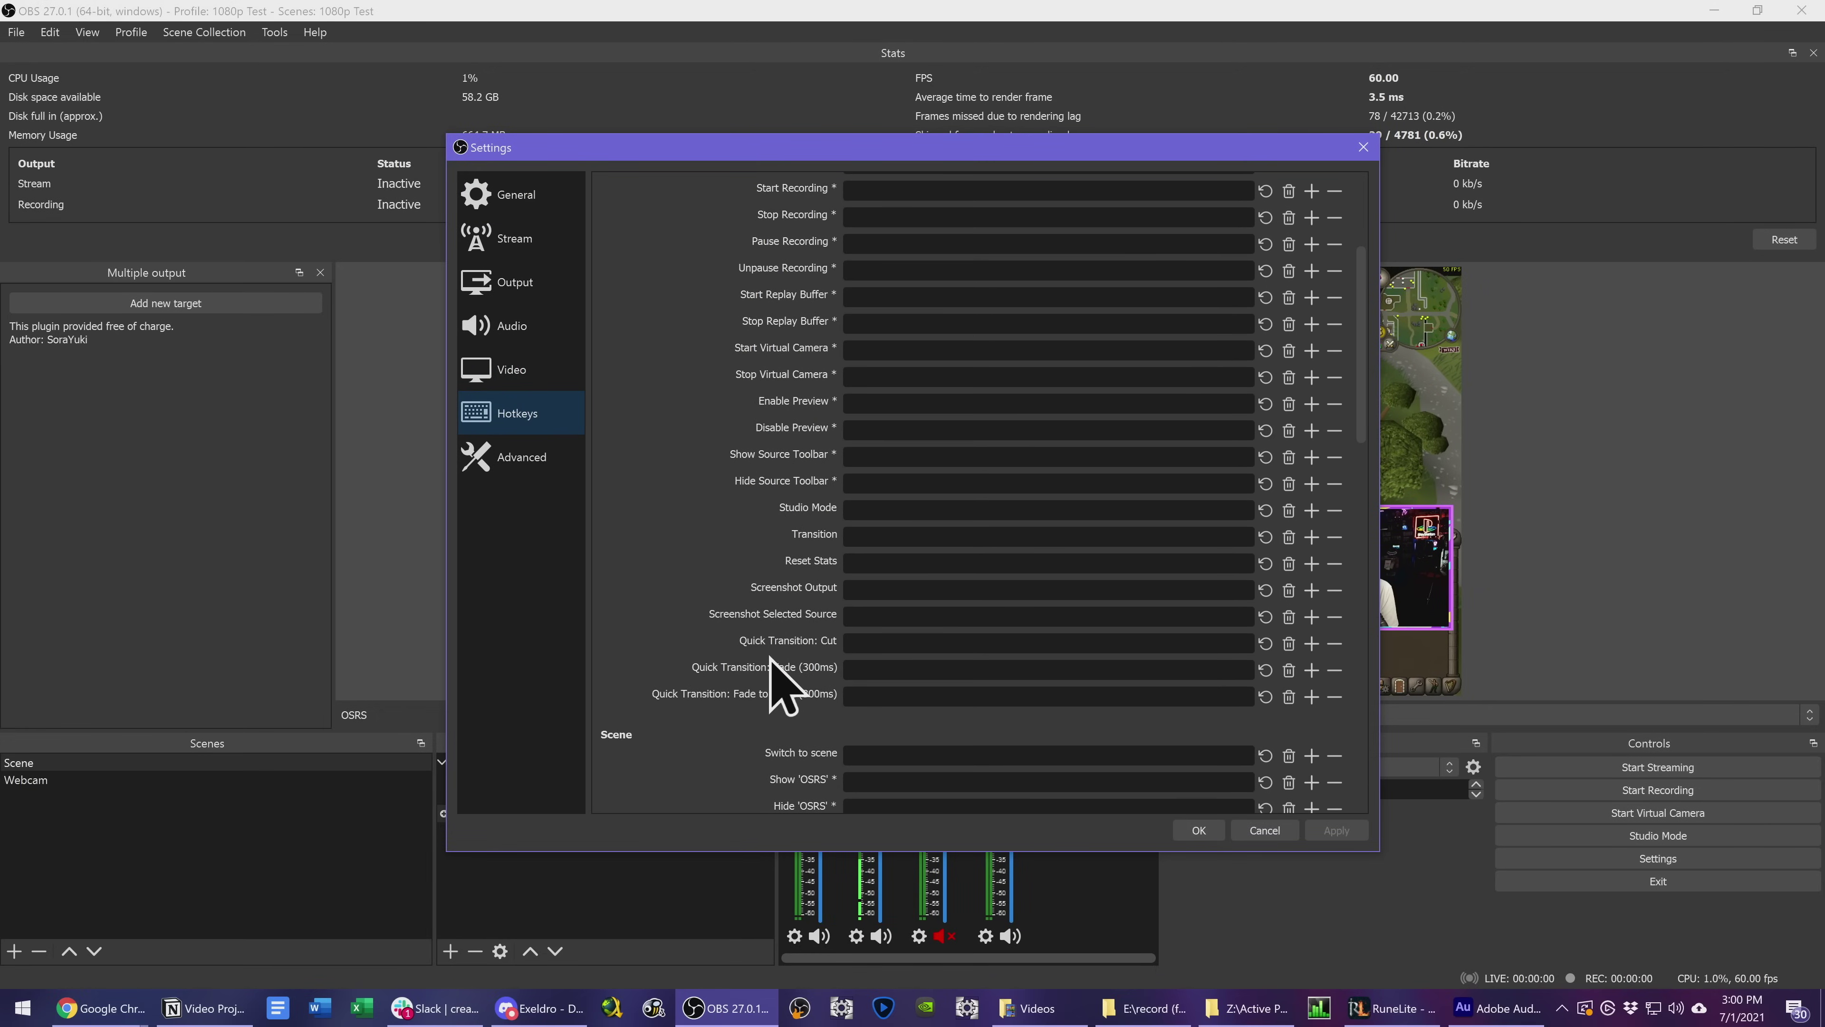
pyautogui.scroll(-15, 776, 683)
pyautogui.click(890, 389)
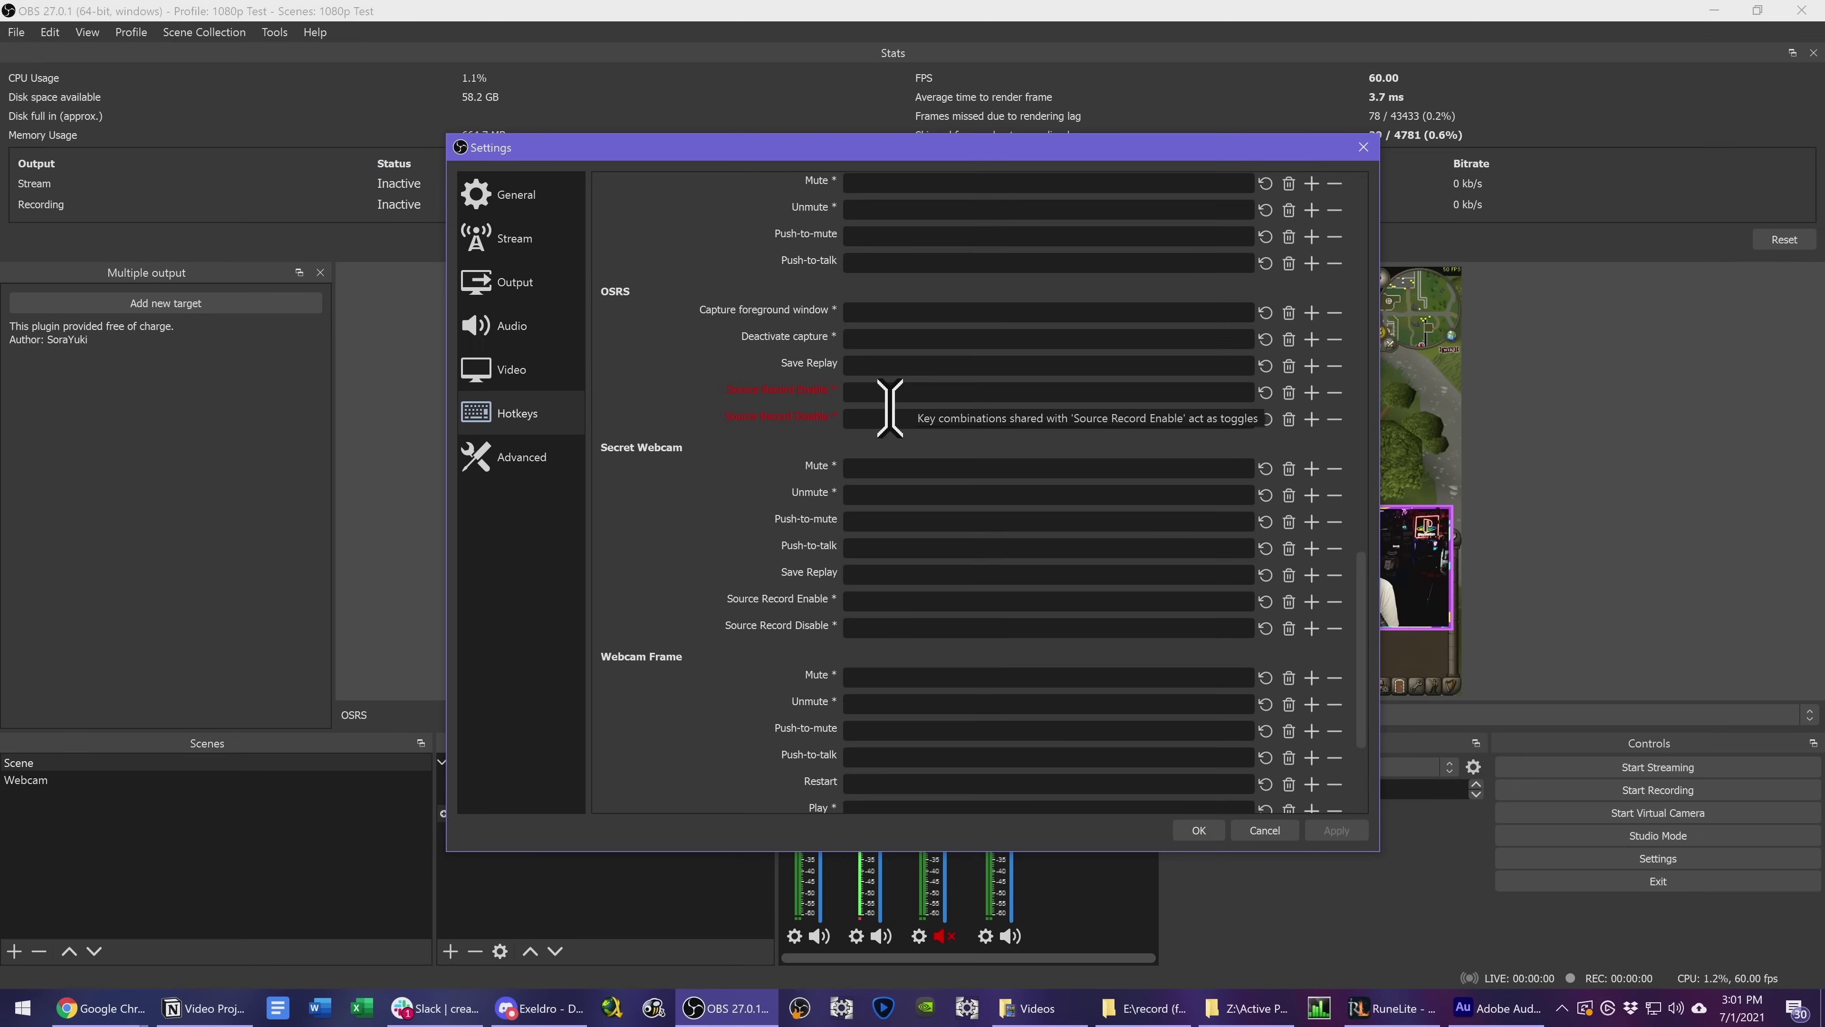
pyautogui.click(905, 419)
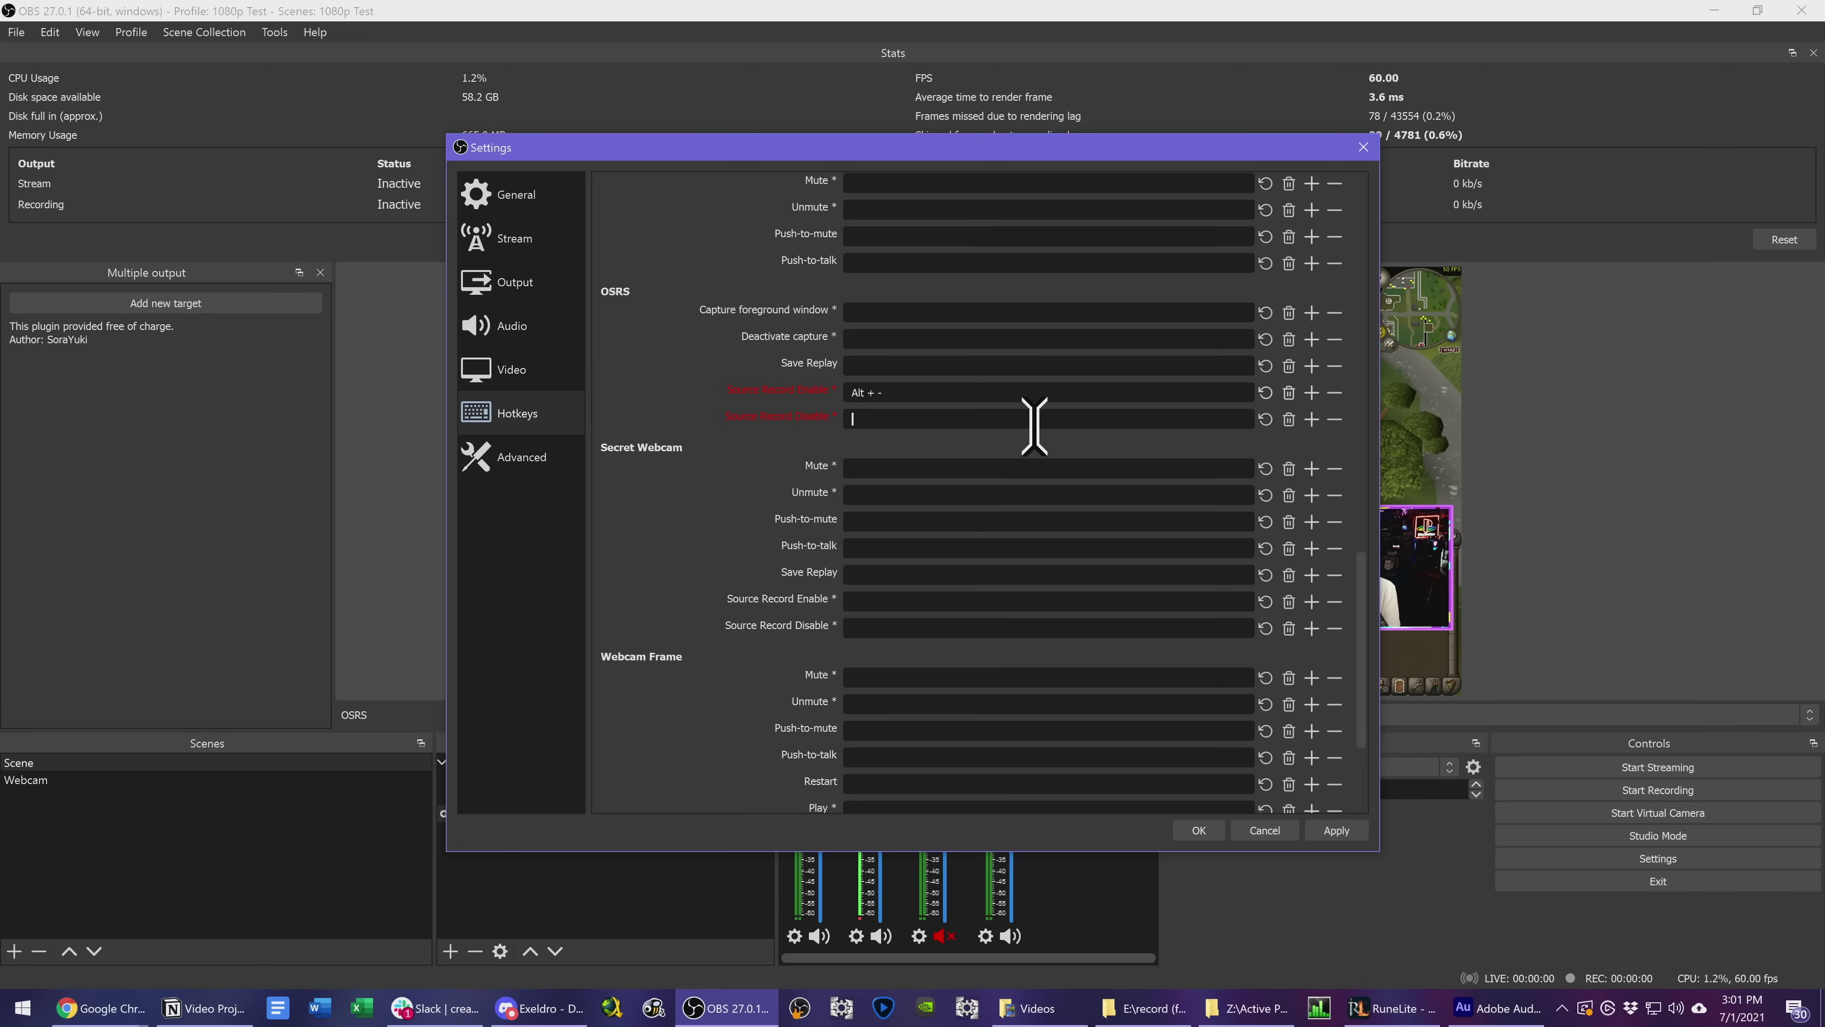